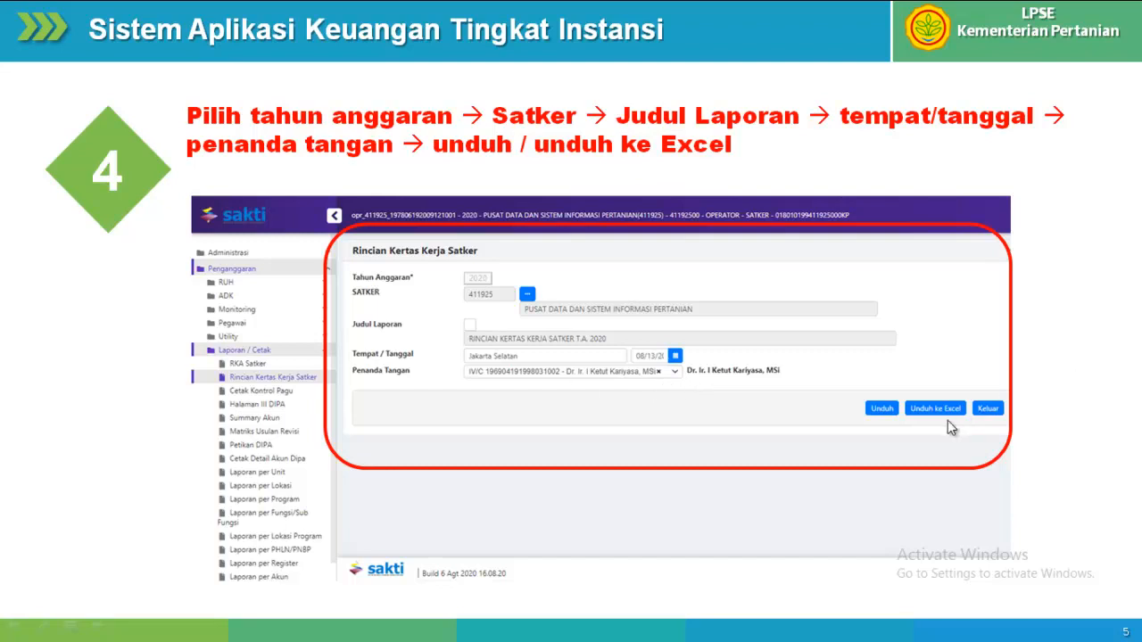
left_click(1076, 383)
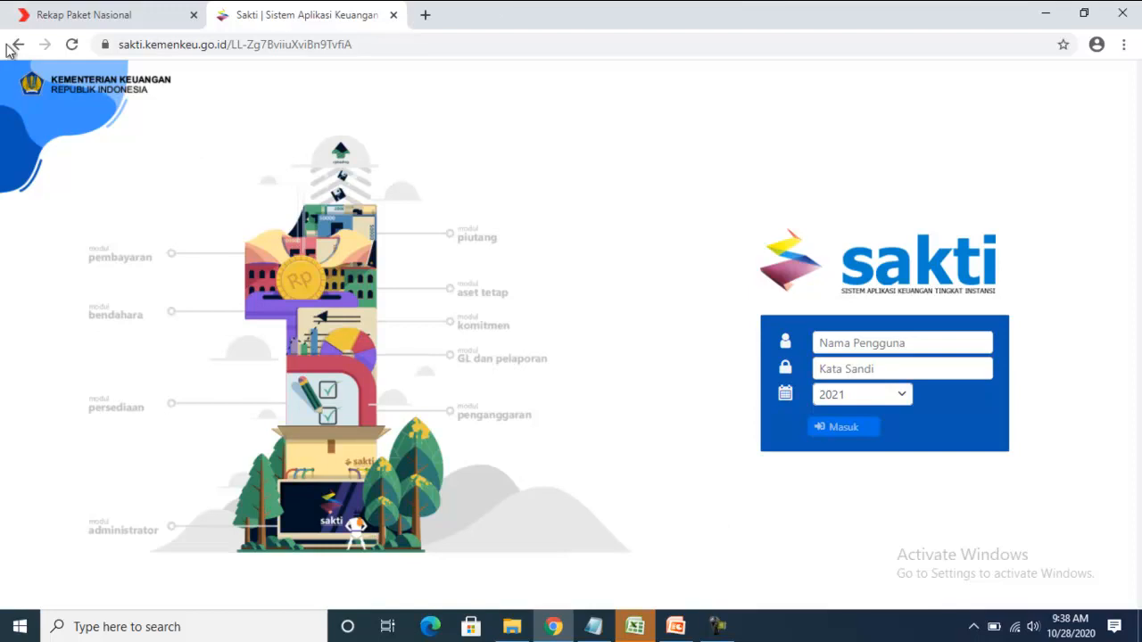
- Switch to the SiRUP training site in the browser and open its FAQ page
left_click(92, 16)
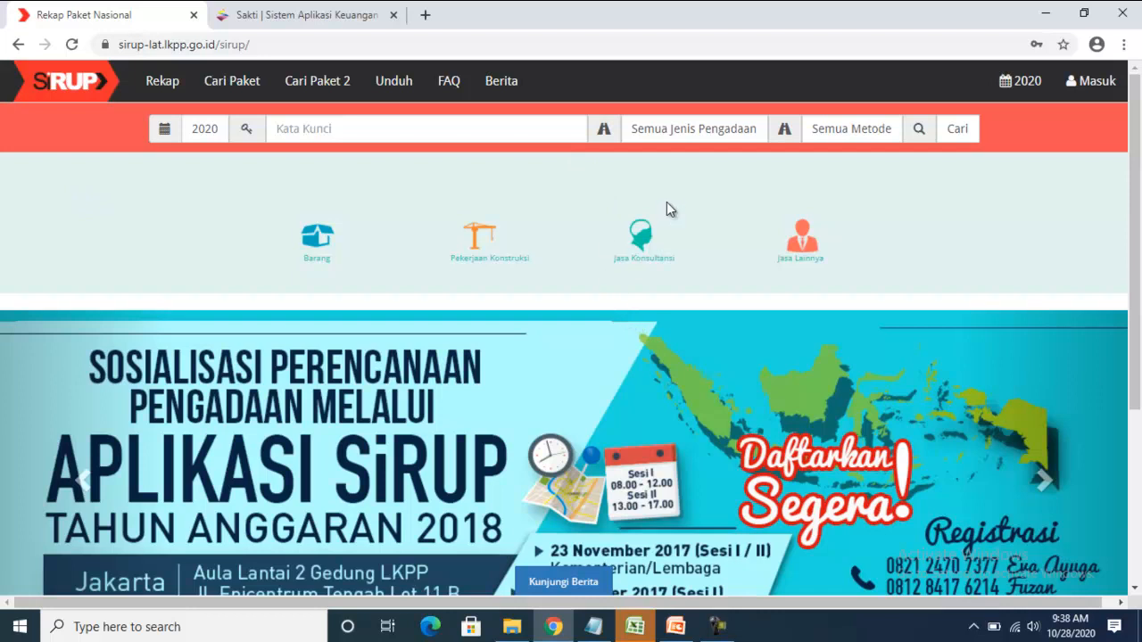
left_click(451, 89)
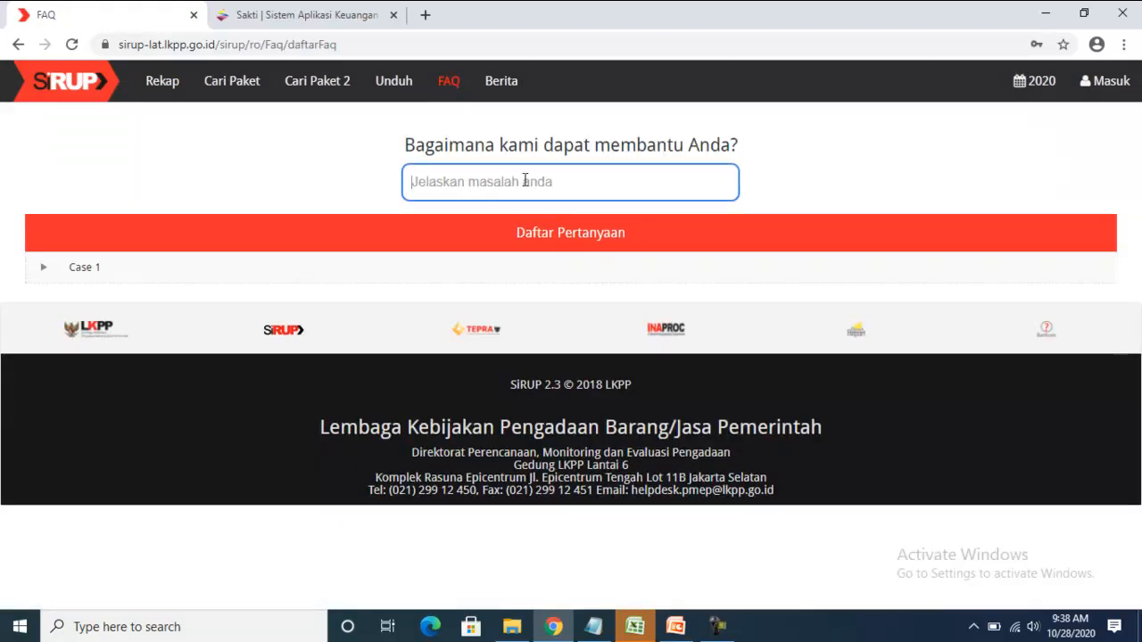
- Open sirup.lkpp.go.id in a new browser tab and go to its FAQ page
left_click(427, 17)
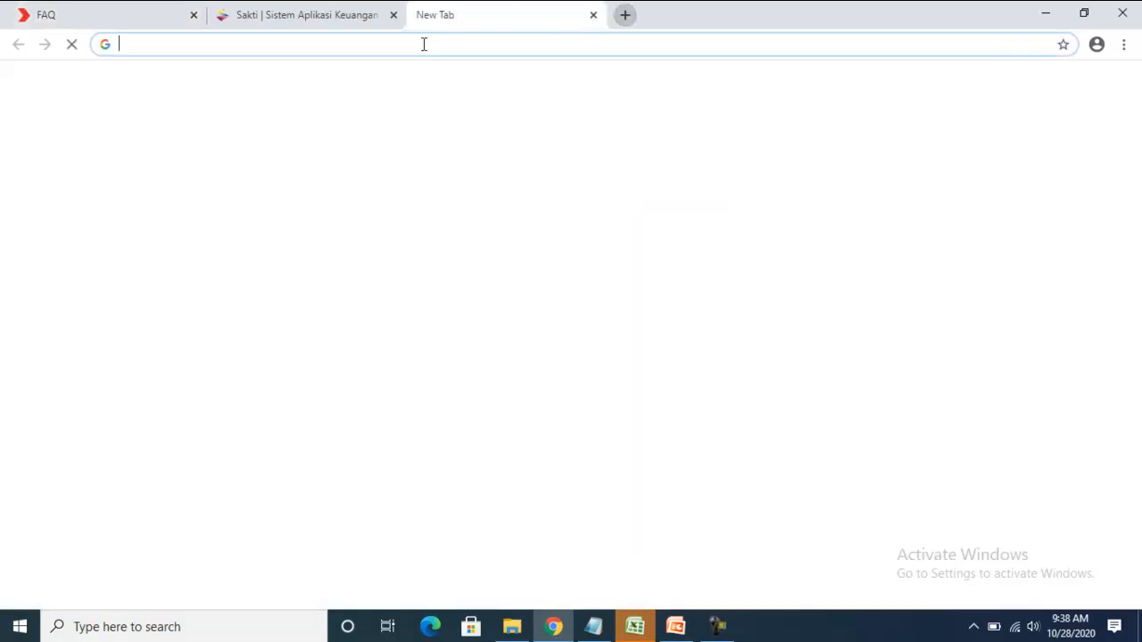
type("sirup.lkpp.go.id")
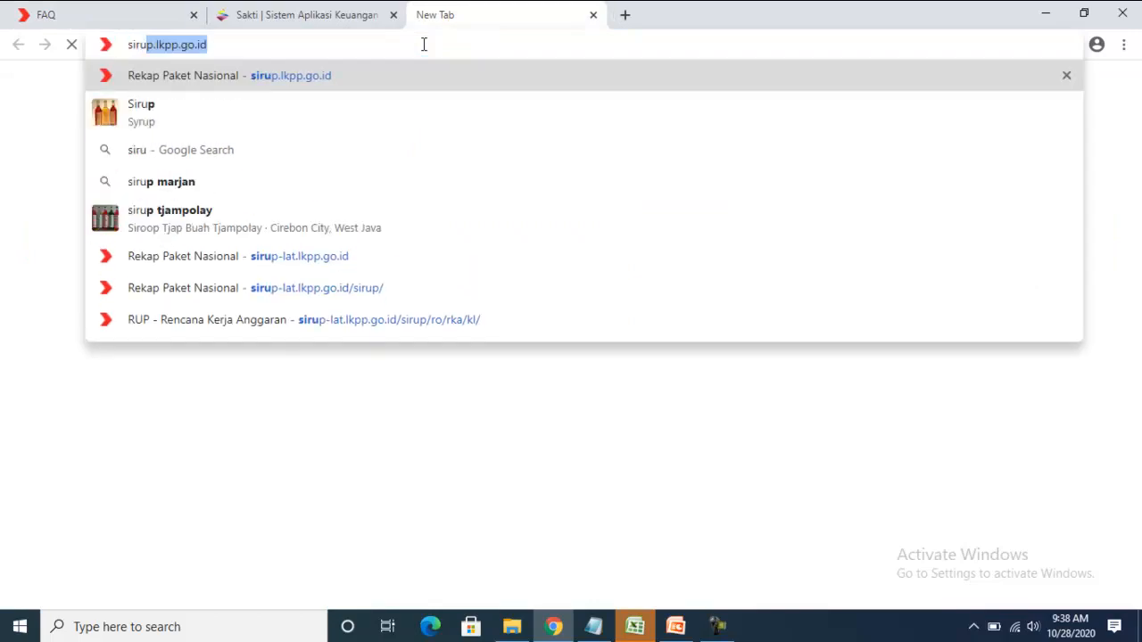
key("Return")
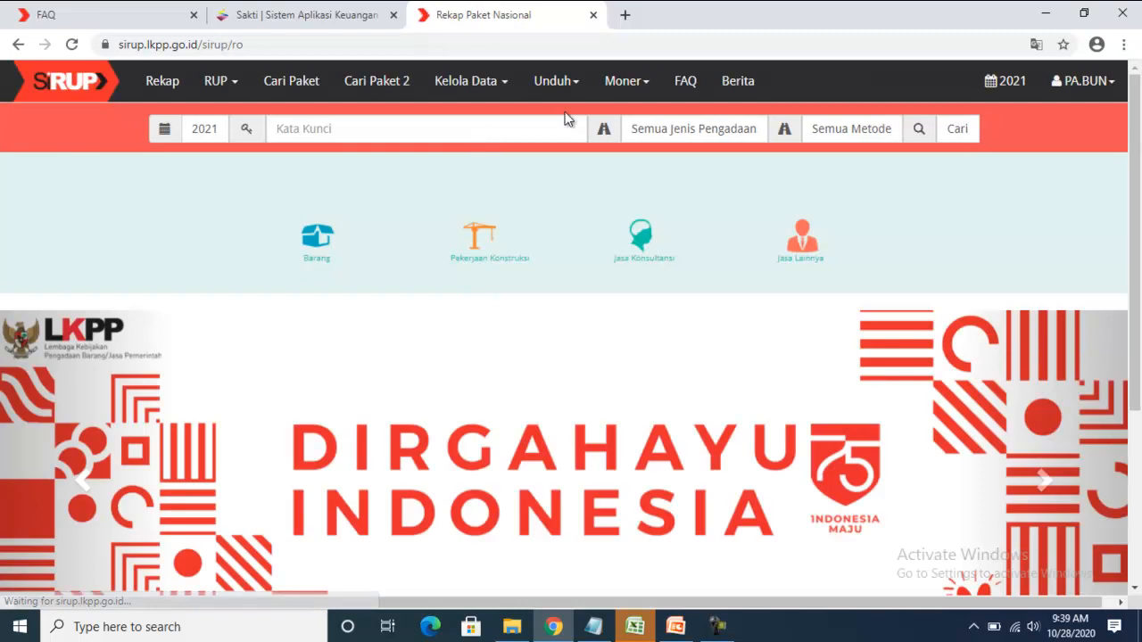
left_click(684, 89)
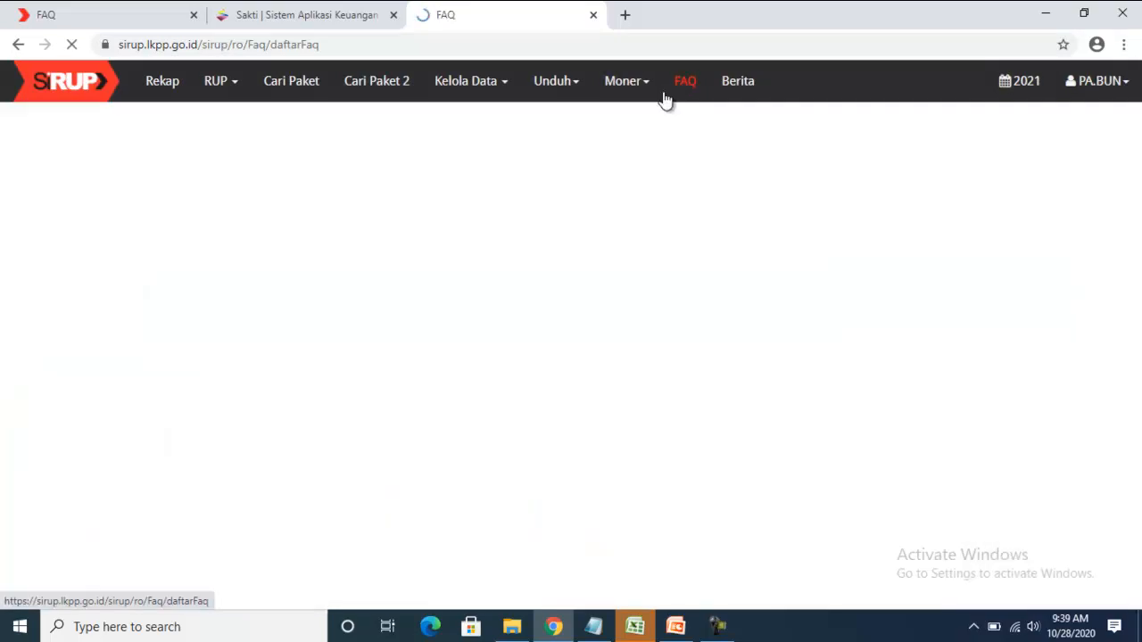
- Search the FAQ for "sakti", open the article "Kendala upload file RKA dari aplikasi SAKTI" and highlight its helpdesk e-mail address
type("sakti")
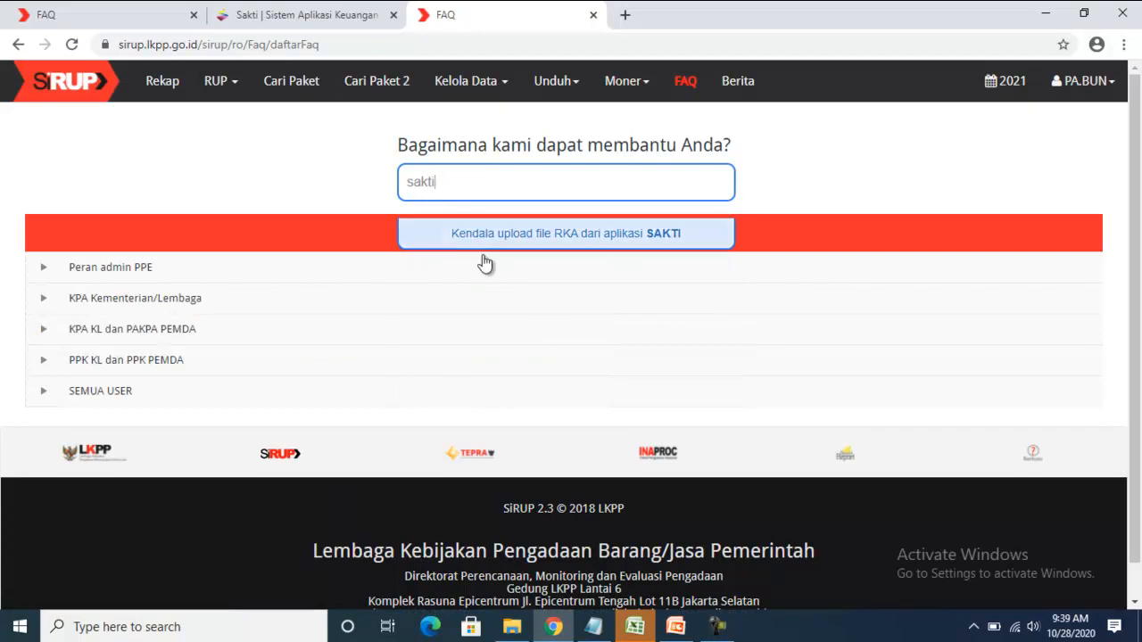
left_click(519, 234)
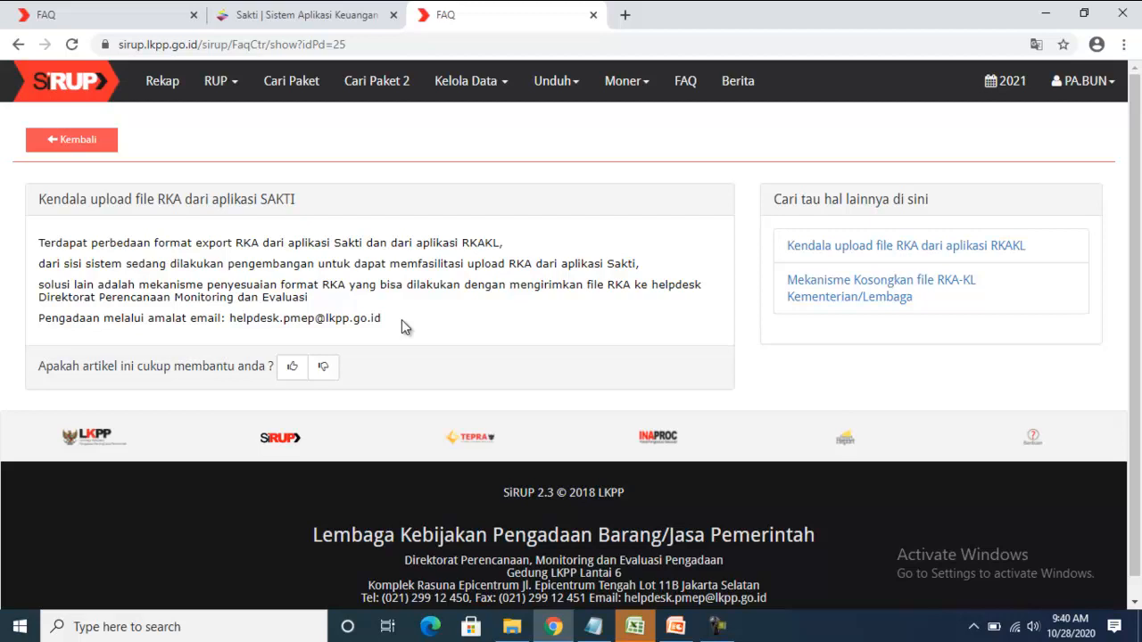
left_click_drag(386, 319, 232, 326)
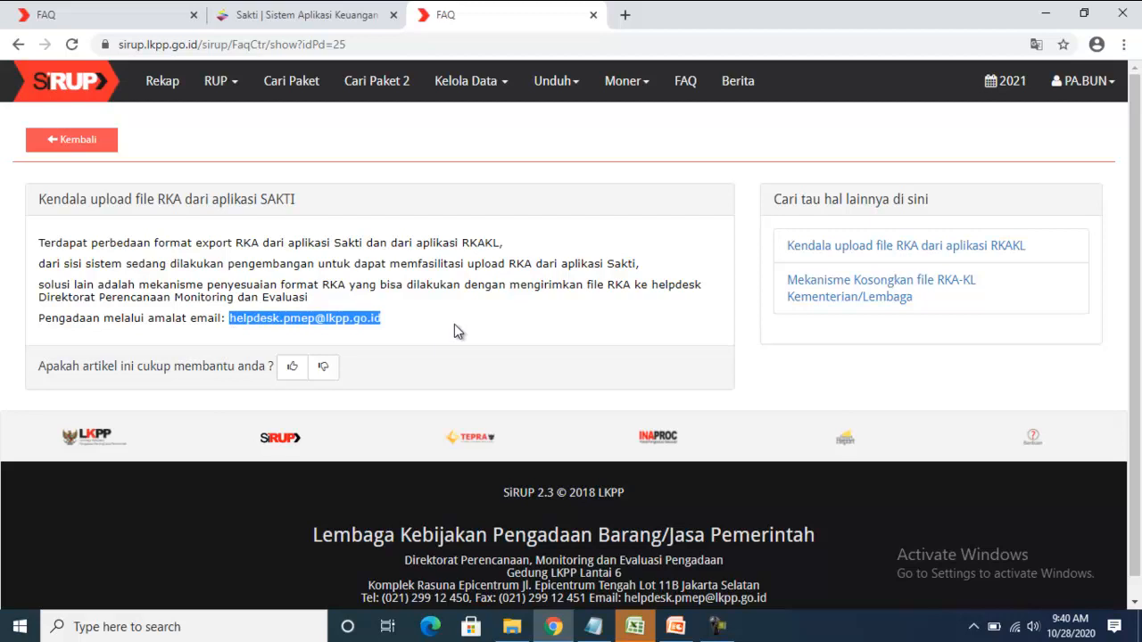
- Open the workbook "RINCIAN KERTAS KERJA SATKER(8)_tes" from the Downloads folder in Excel and maximize its window
left_click(512, 627)
scroll(301, 336, "up", 10)
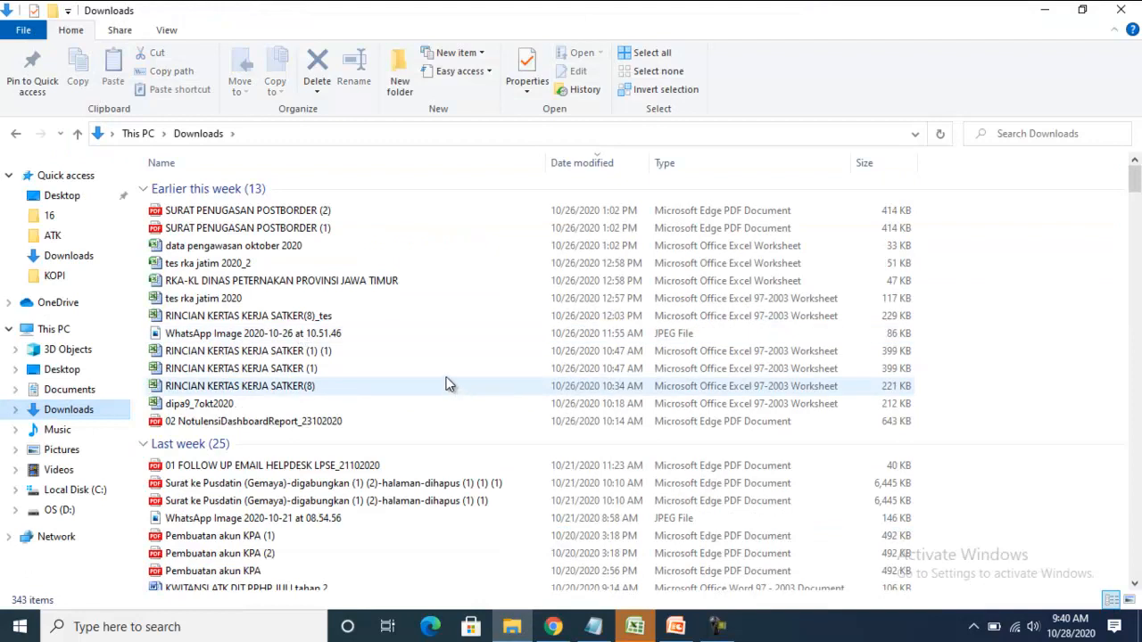
double_click(323, 321)
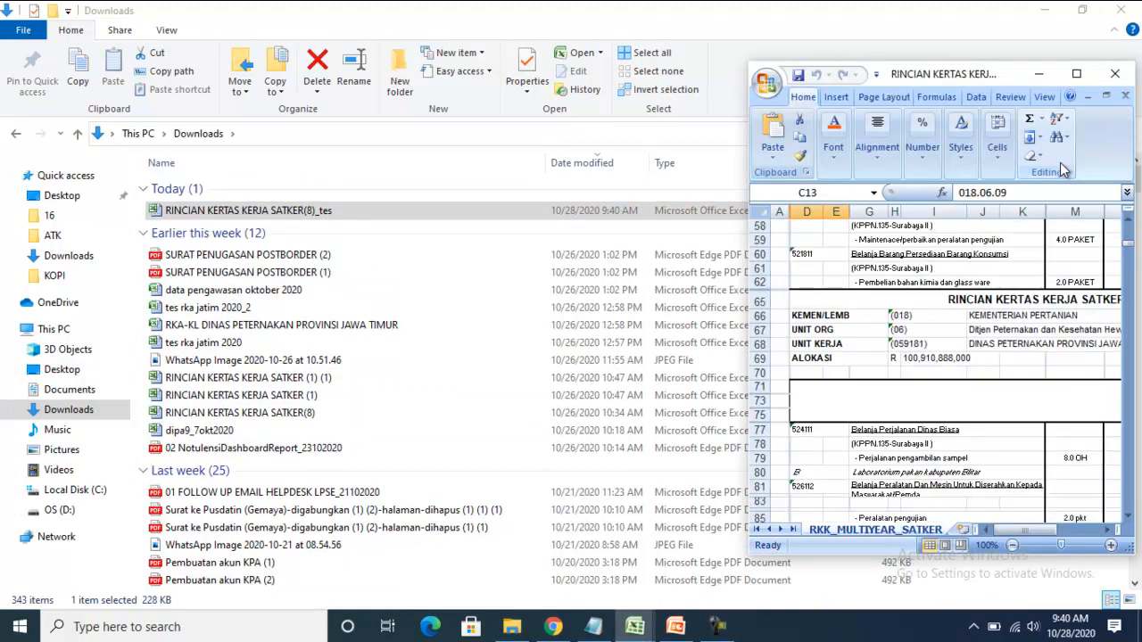
left_click(1077, 73)
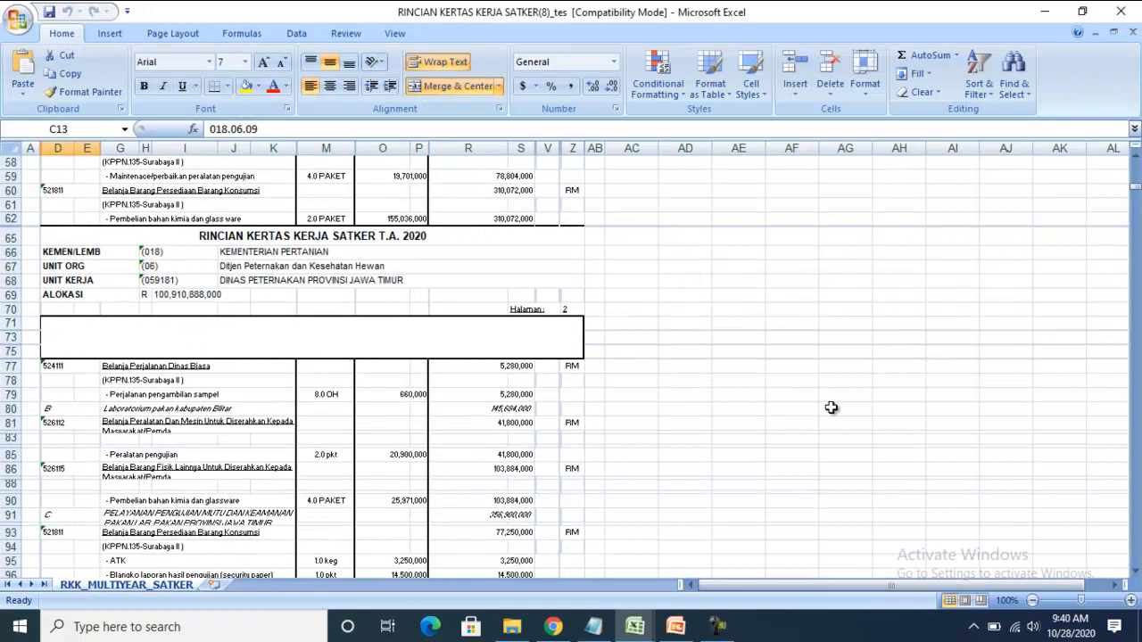
- Examine the repeated page headers in the worksheet, highlighting the header block in rows 133 to 143
scroll(723, 390, "up", 19)
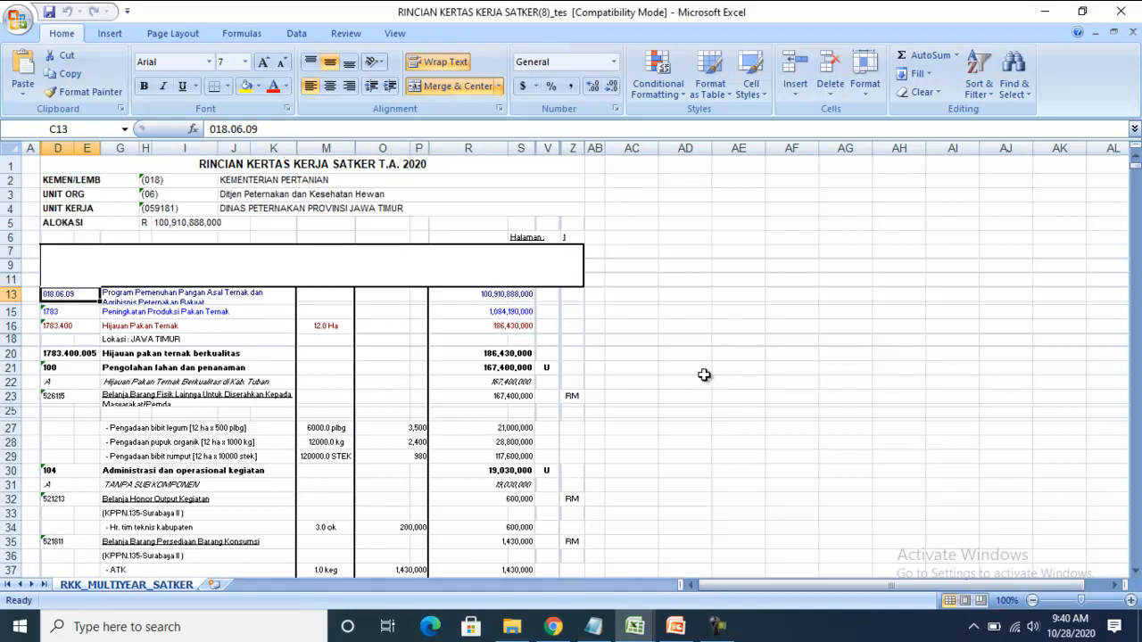
scroll(711, 368, "down", 20)
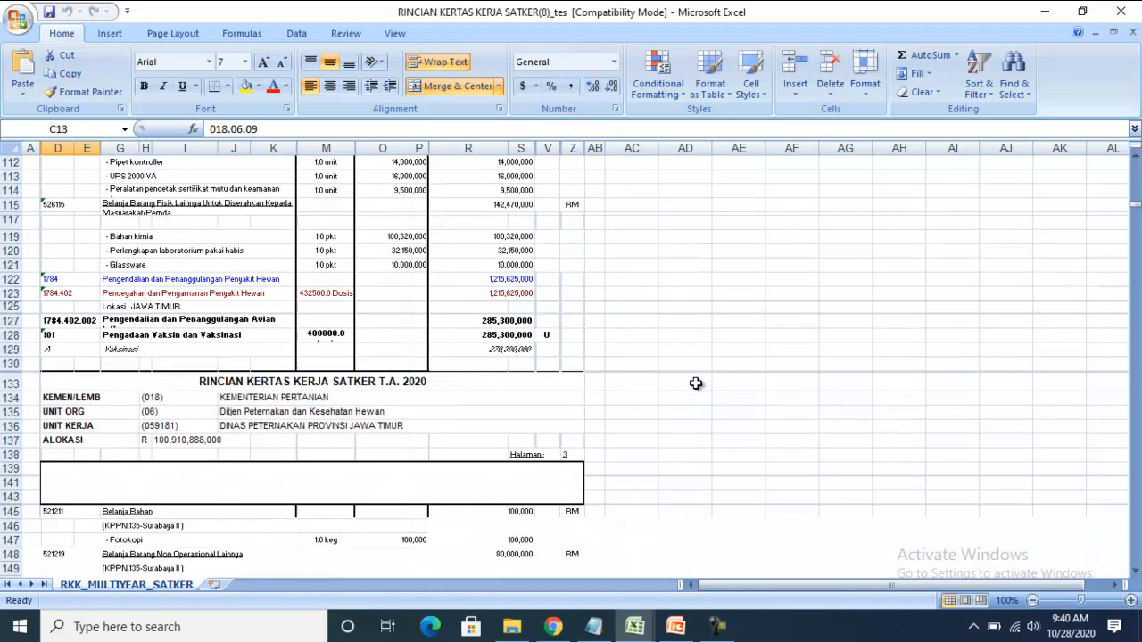
scroll(615, 316, "up", 6)
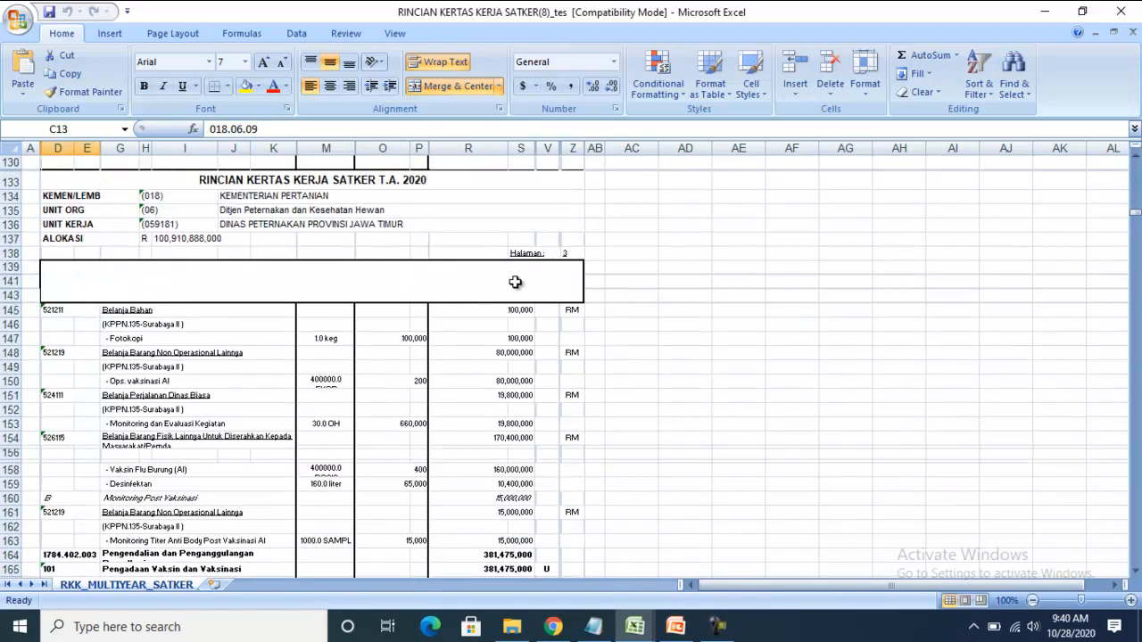
left_click_drag(415, 180, 391, 278)
left_click_drag(346, 182, 352, 284)
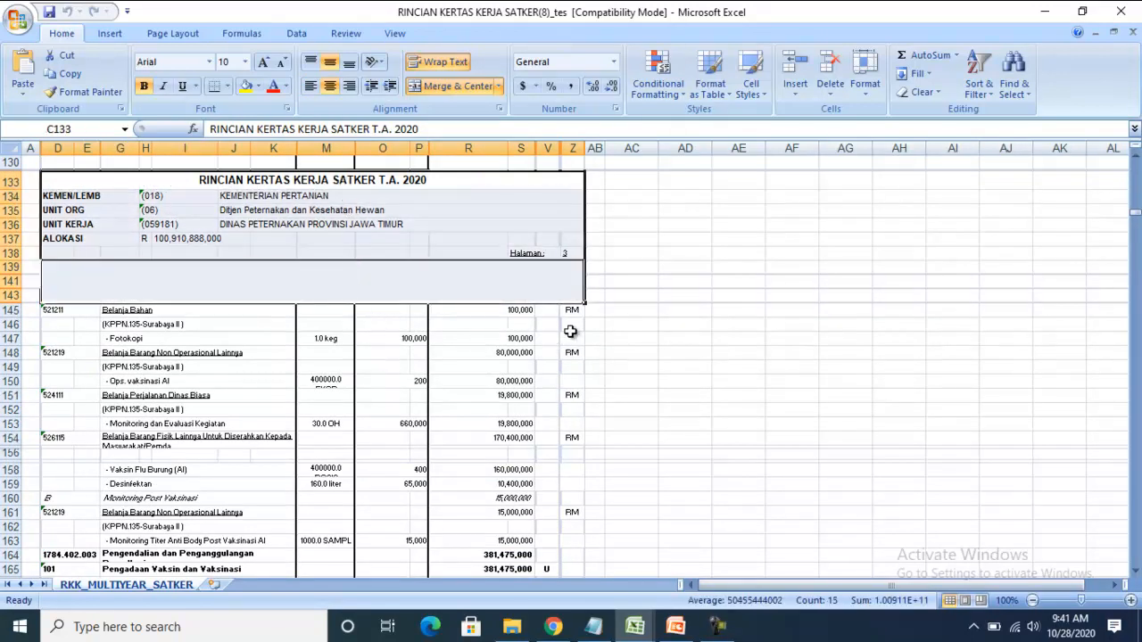
left_click(558, 272)
- Look through the remaining budget pages down to the end of the sheet and return to the first row
scroll(669, 288, "down", 3)
left_click_drag(1137, 225, 1093, 494)
scroll(520, 351, "down", 20)
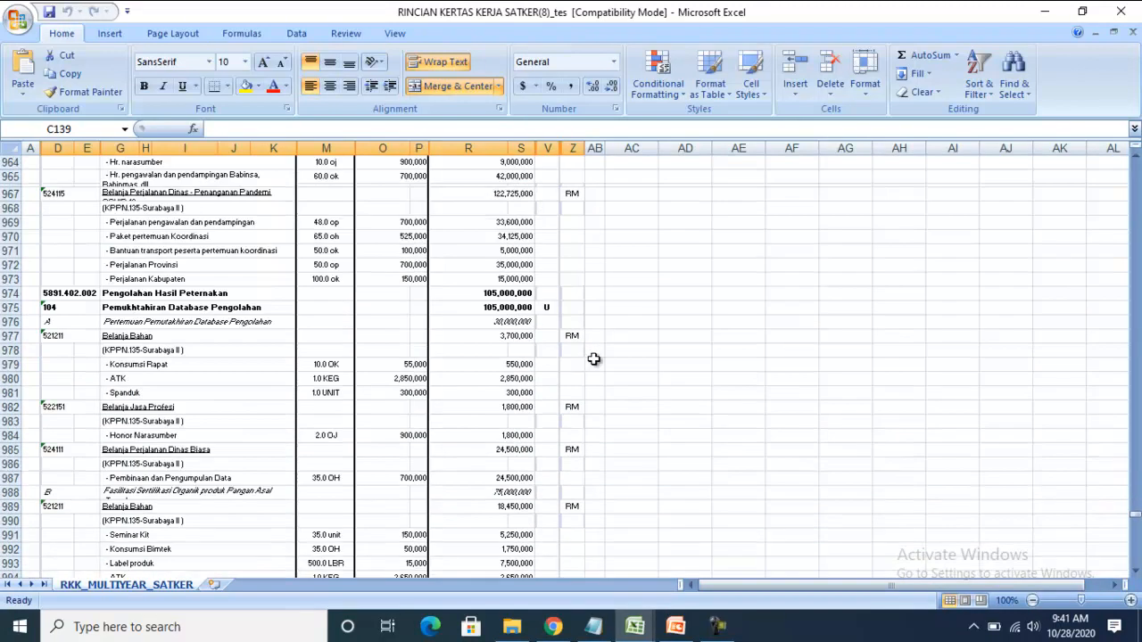
scroll(594, 359, "down", 20)
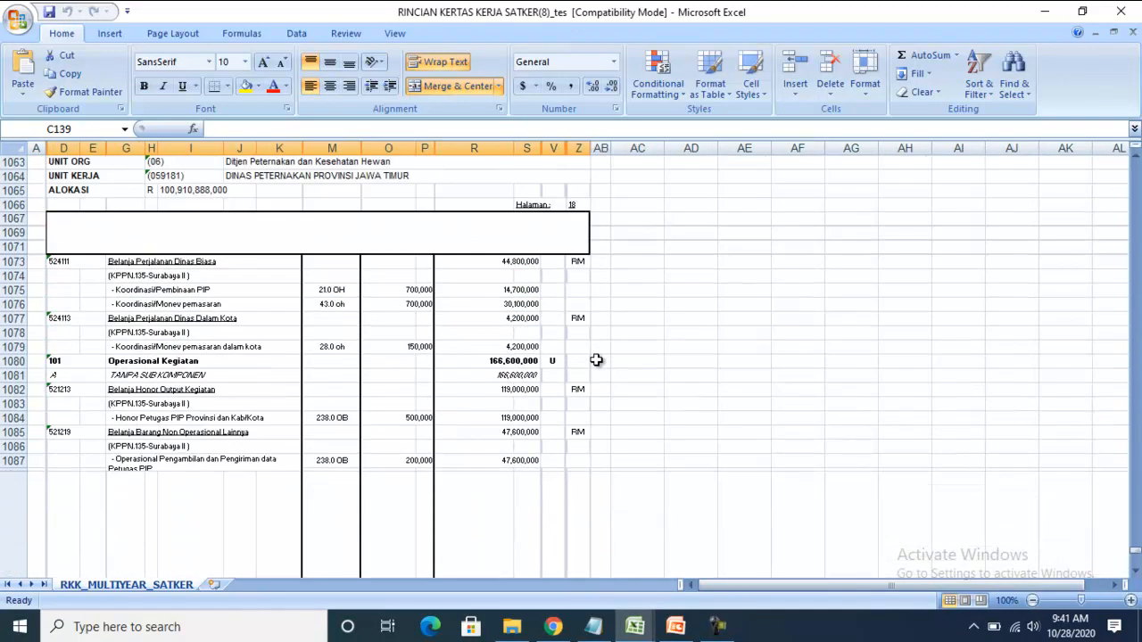
scroll(595, 359, "down", 16)
scroll(597, 360, "up", 20)
scroll(598, 360, "up", 20)
scroll(598, 360, "up", 20)
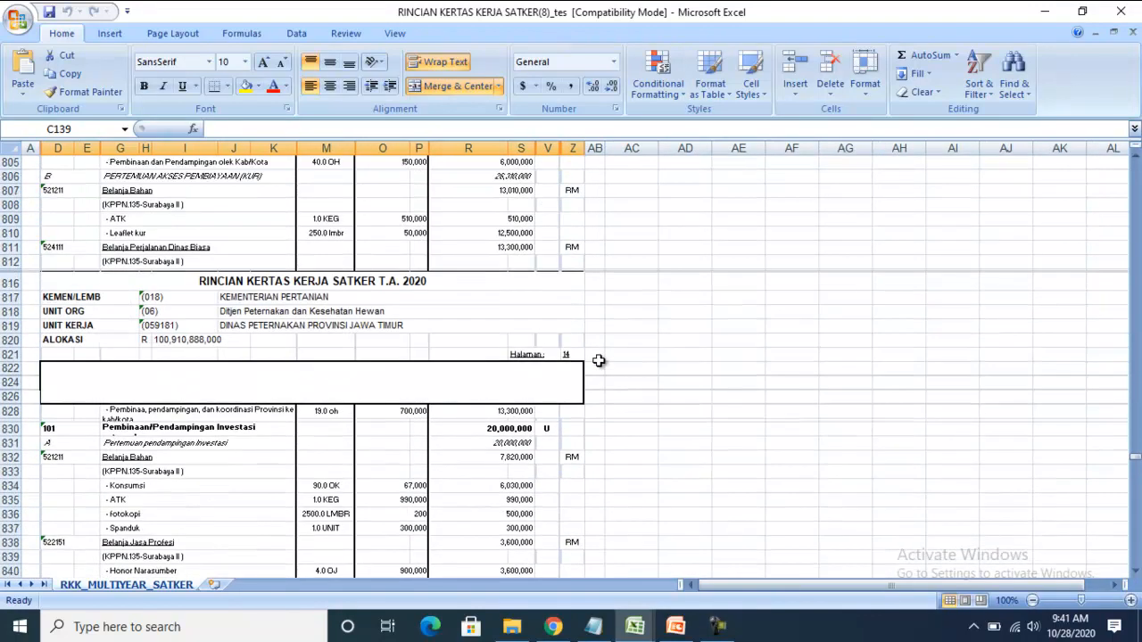
scroll(598, 360, "up", 16)
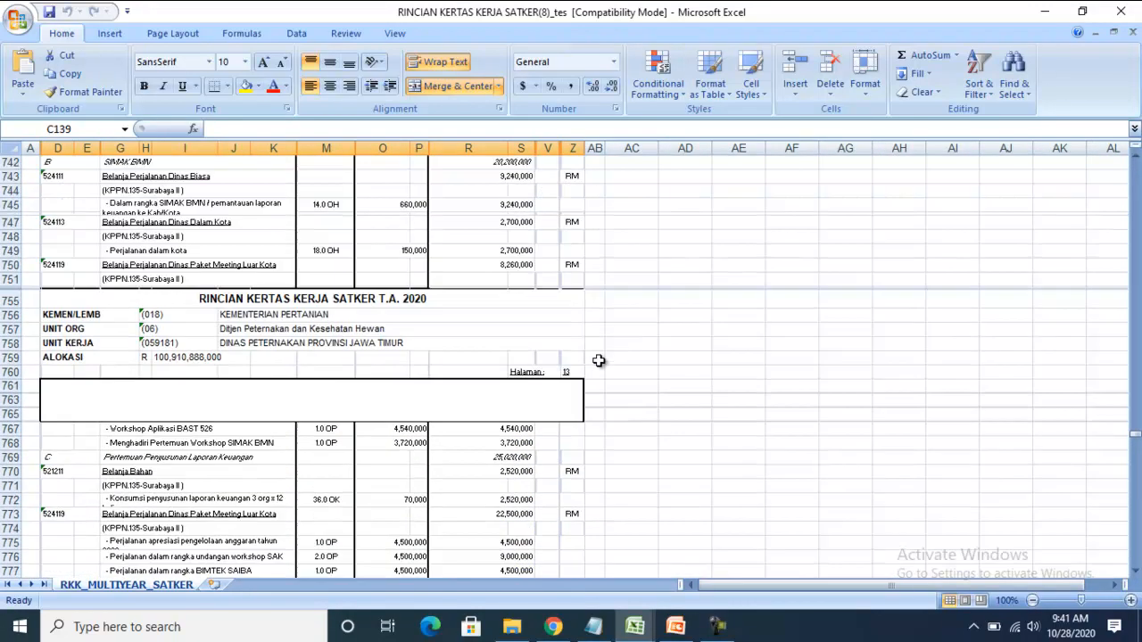
scroll(598, 360, "up", 14)
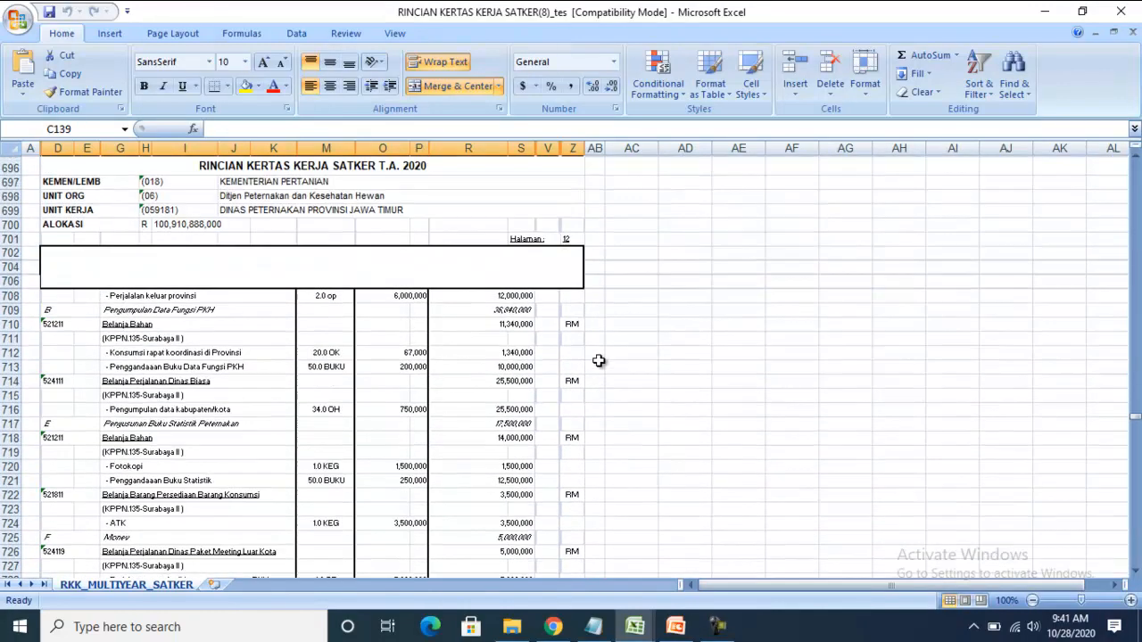
scroll(598, 361, "up", 14)
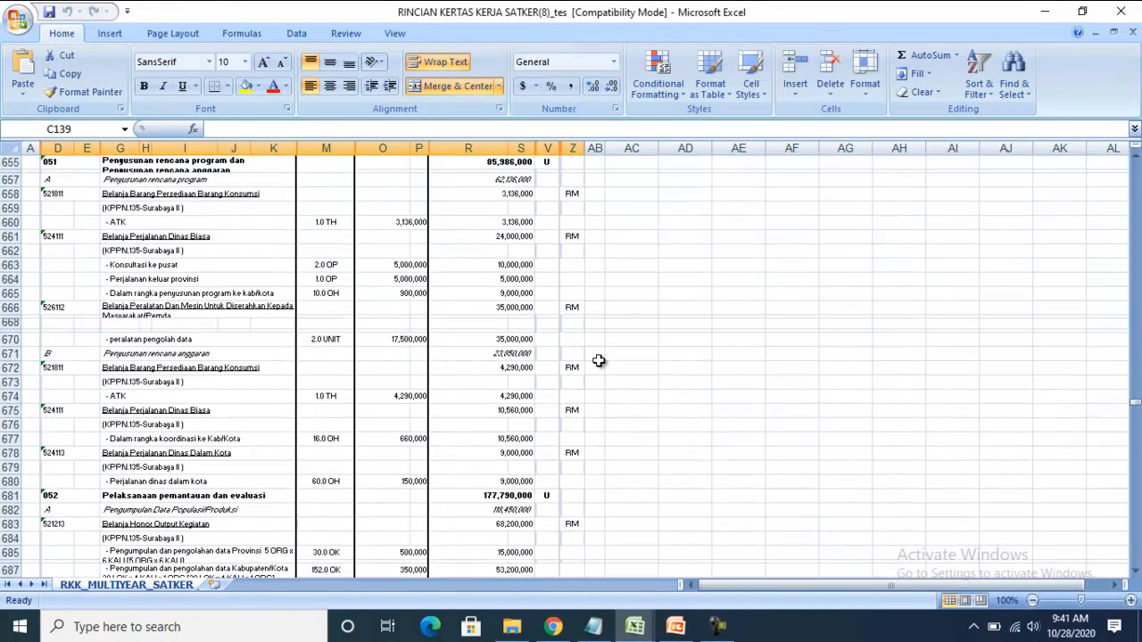
scroll(598, 360, "up", 20)
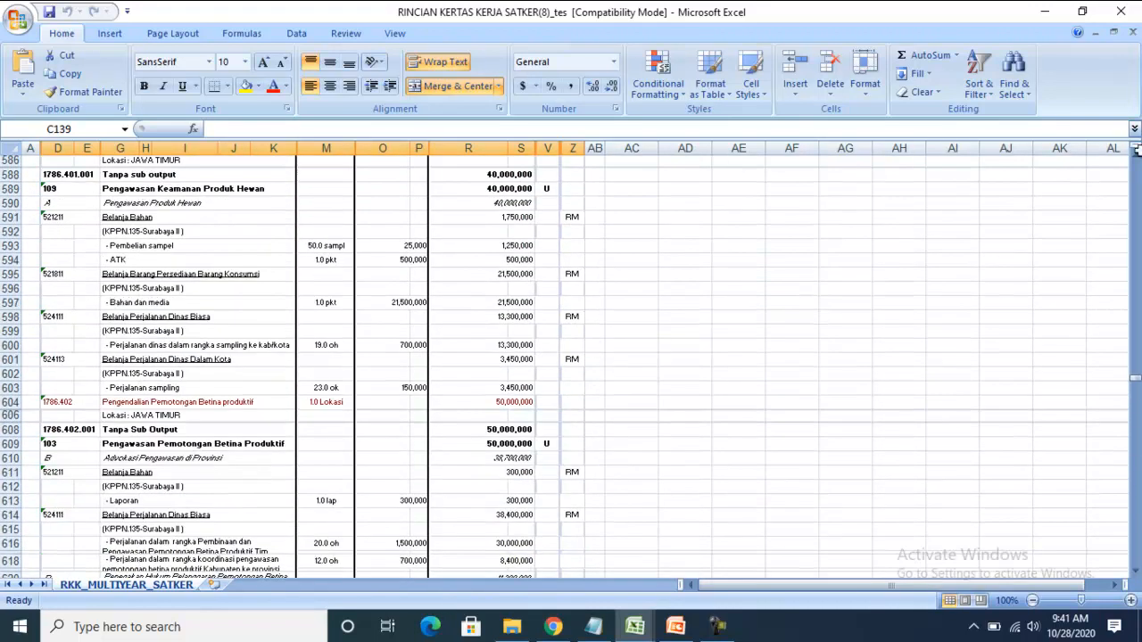
left_click_drag(1135, 382, 1135, 375)
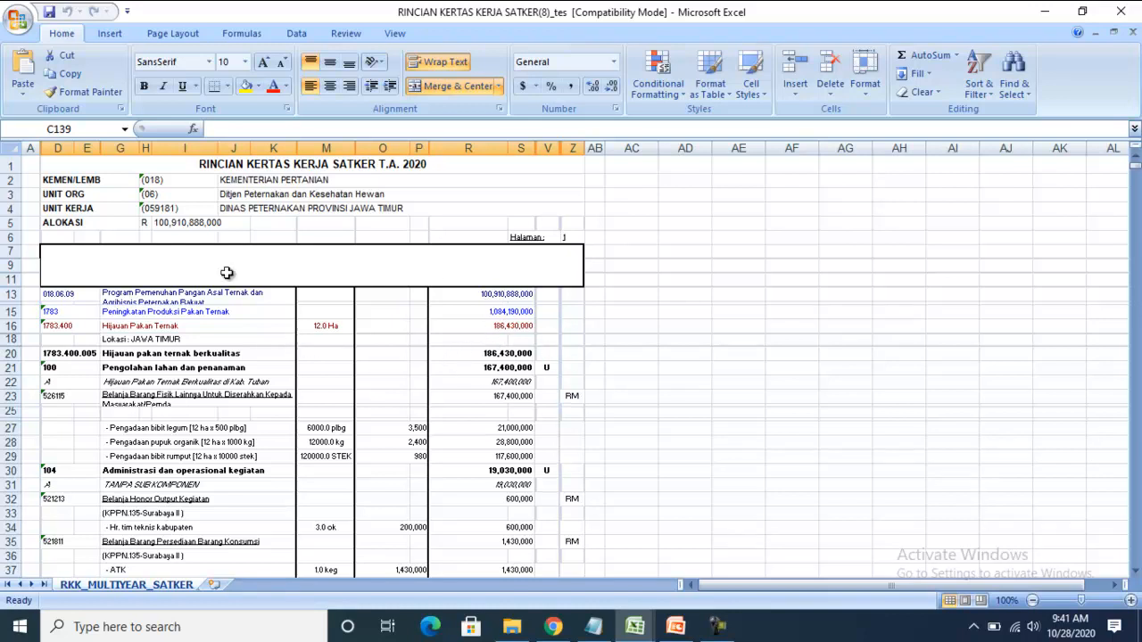
left_click(90, 297)
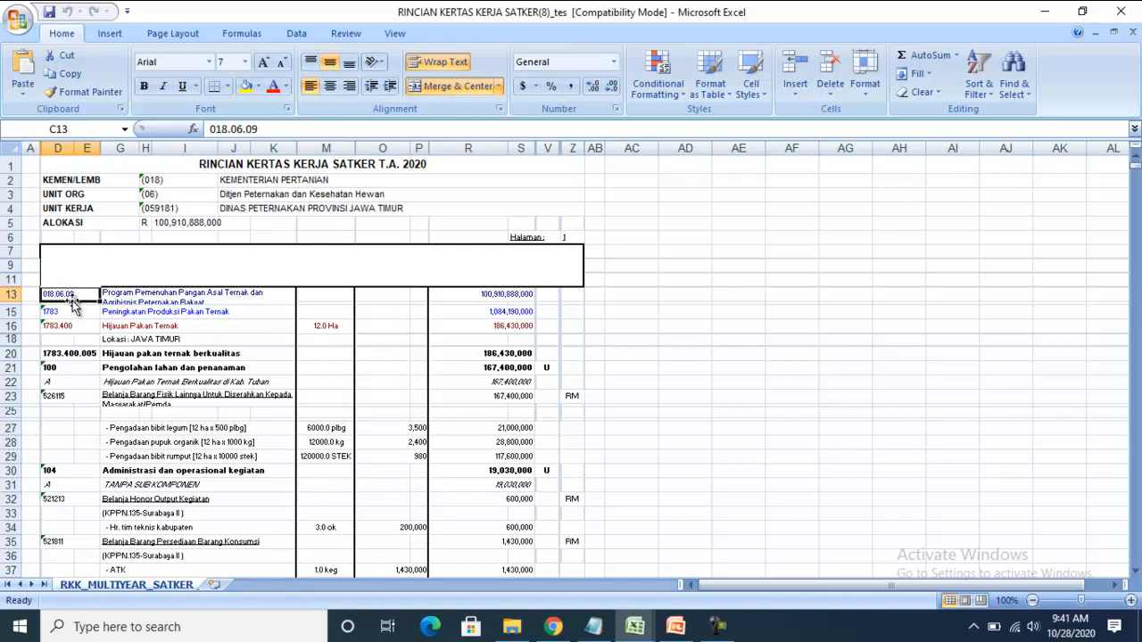
scroll(562, 366, "down", 10)
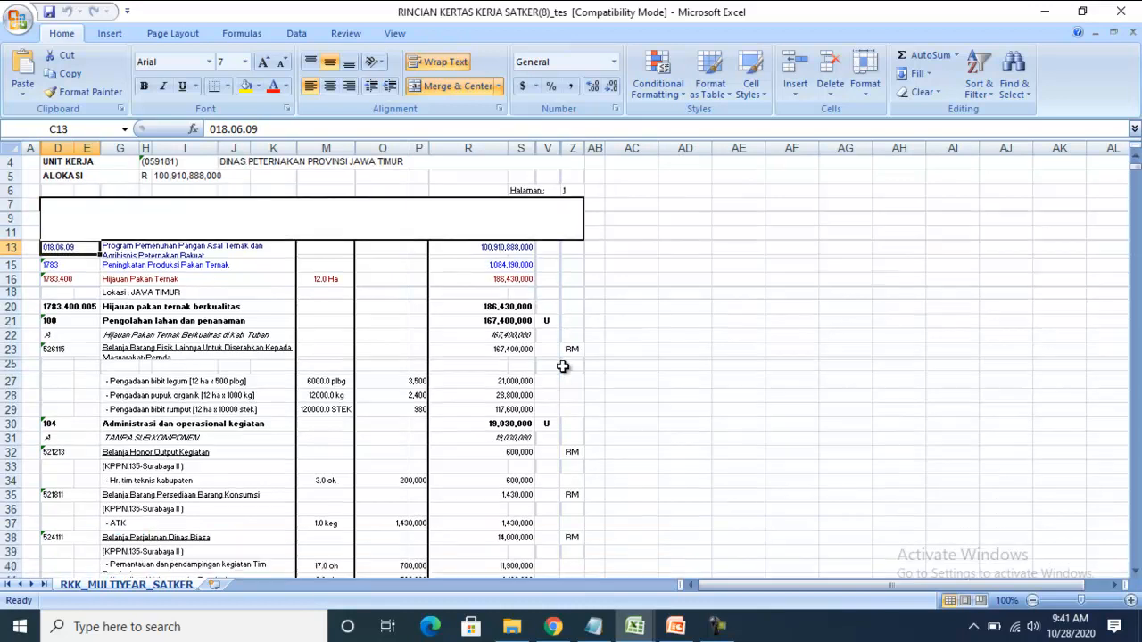
scroll(562, 368, "down", 1)
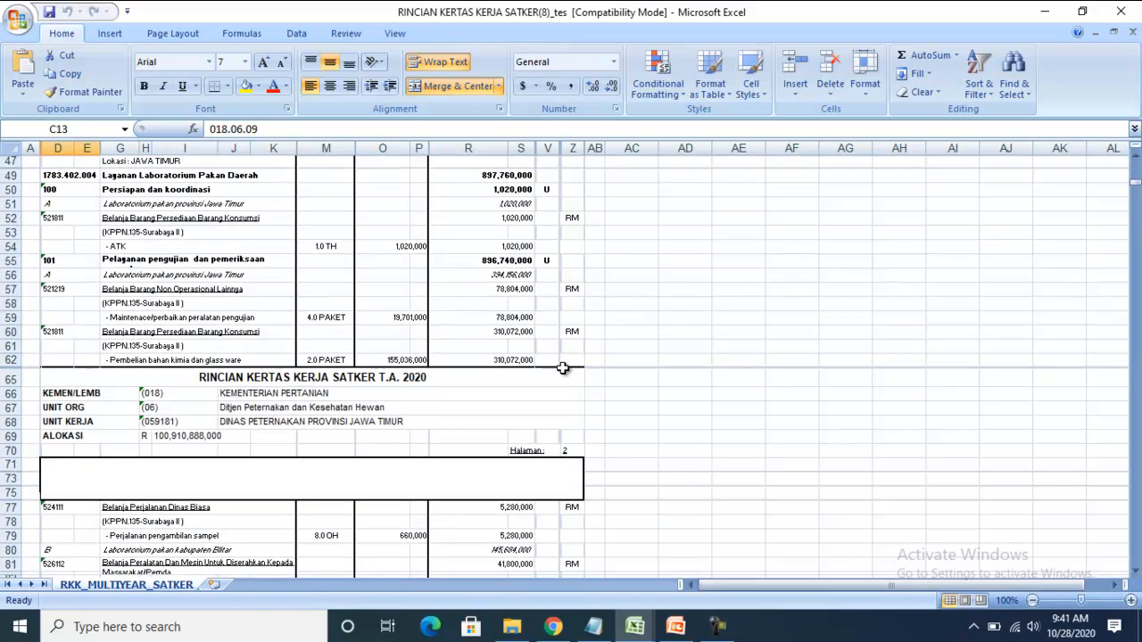
left_click(578, 365, "shift")
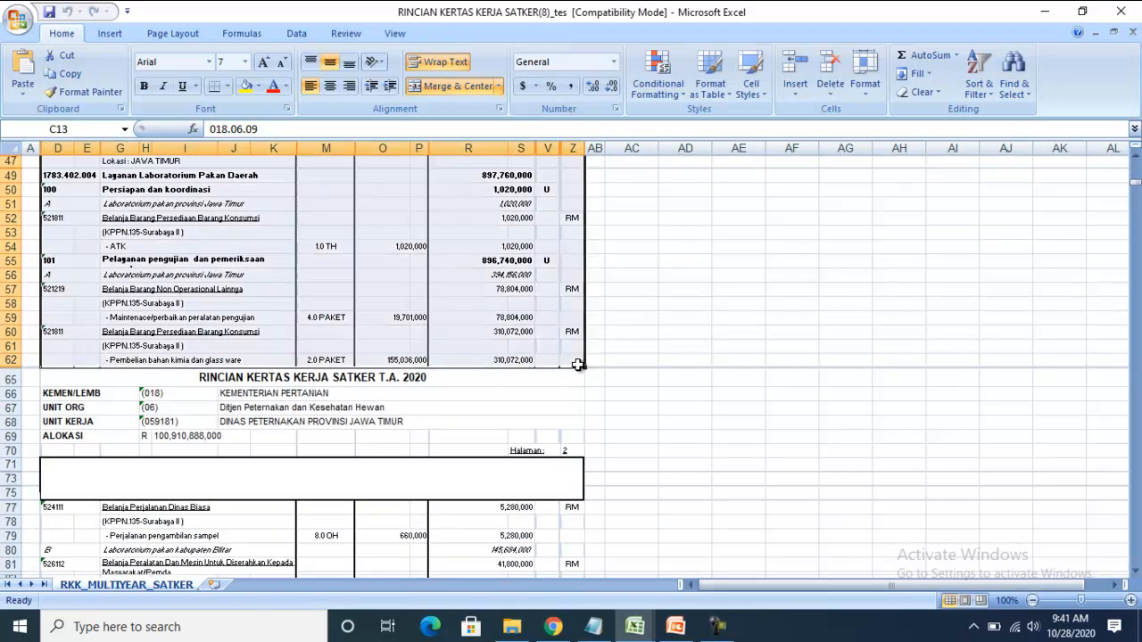
left_click(698, 333)
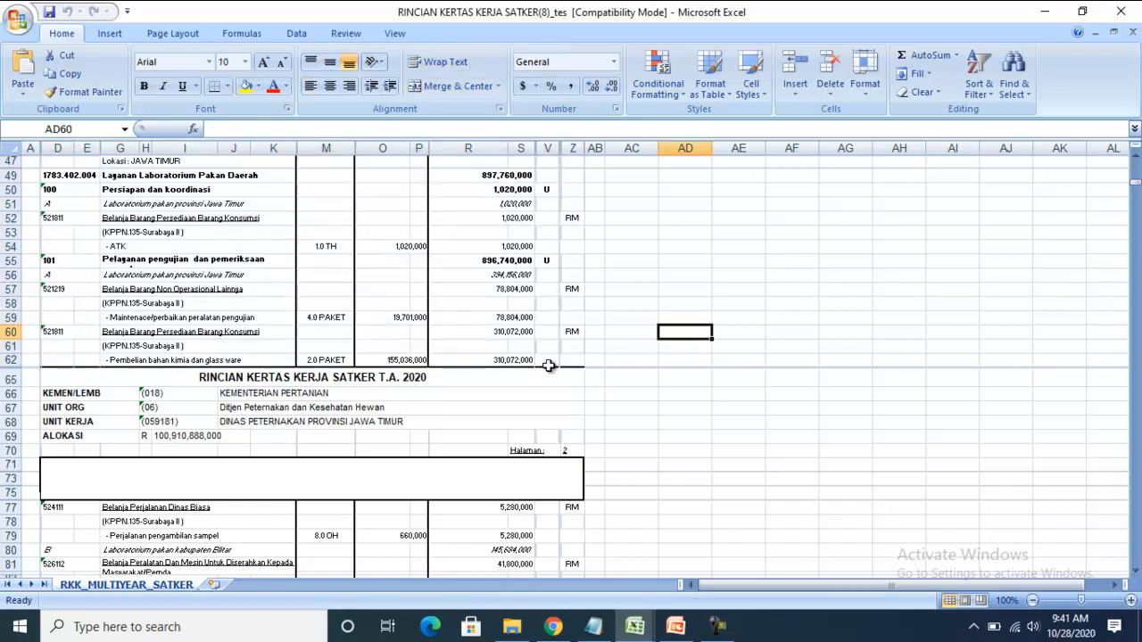
- Copy the first page's budget detail rows, from cell C13 through the end of row 62
scroll(343, 384, "up", 15)
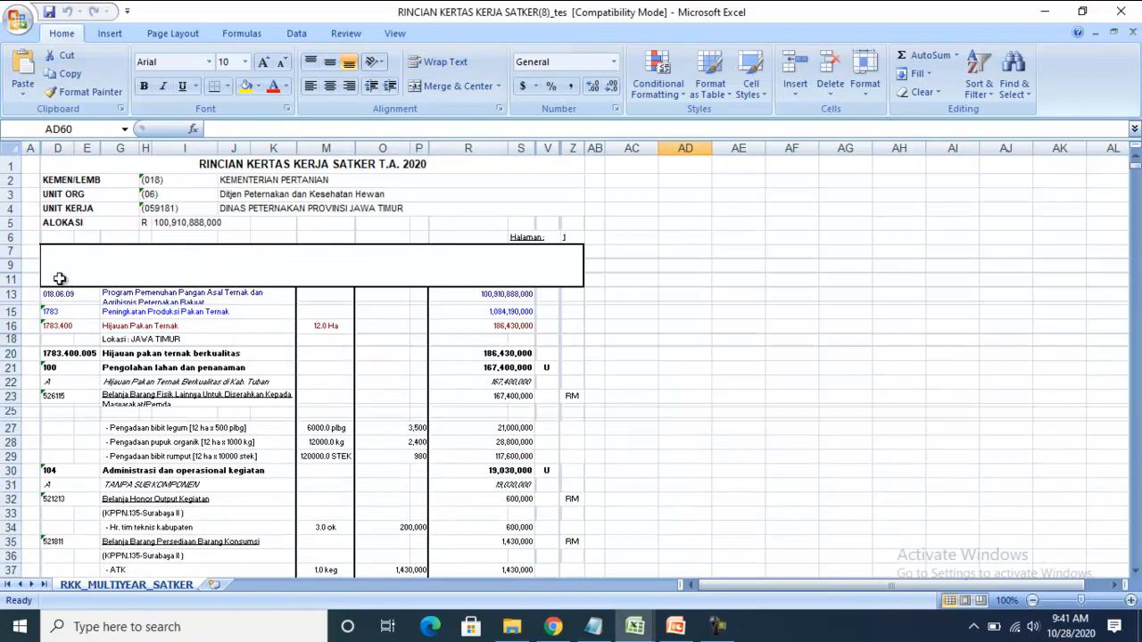
left_click(54, 299)
scroll(288, 339, "down", 17)
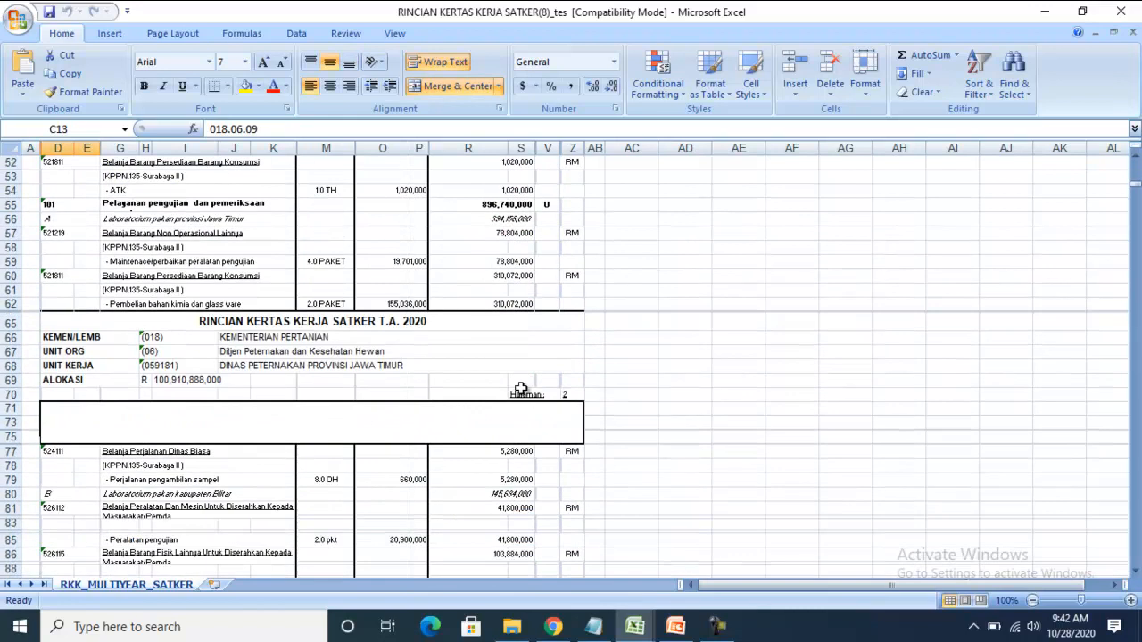
left_click(569, 305, "shift")
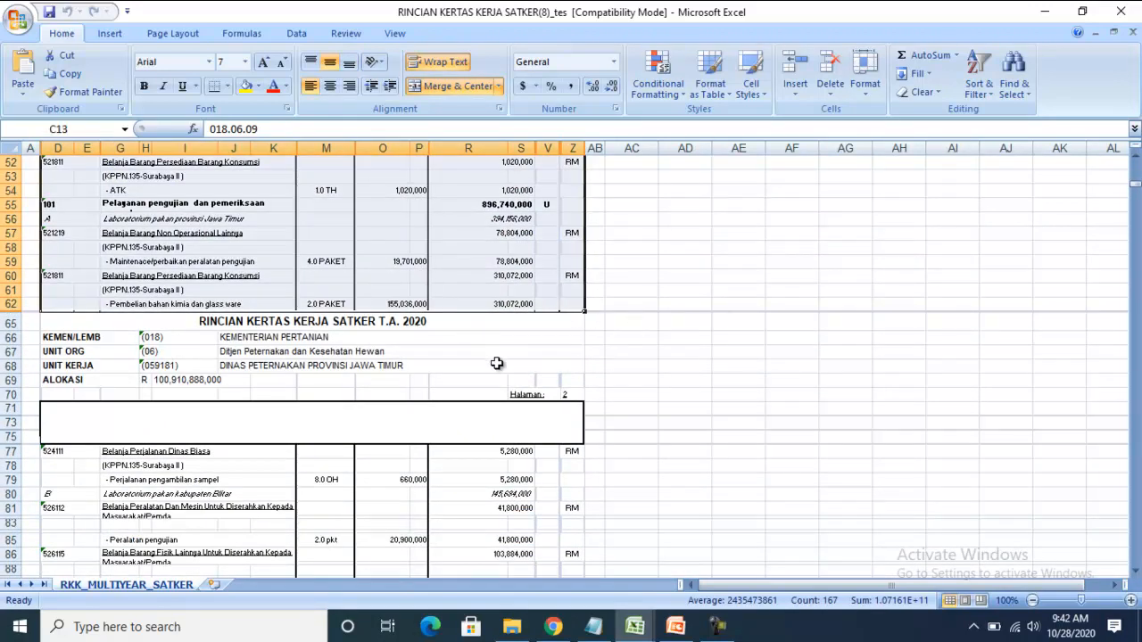
key("ctrl+c")
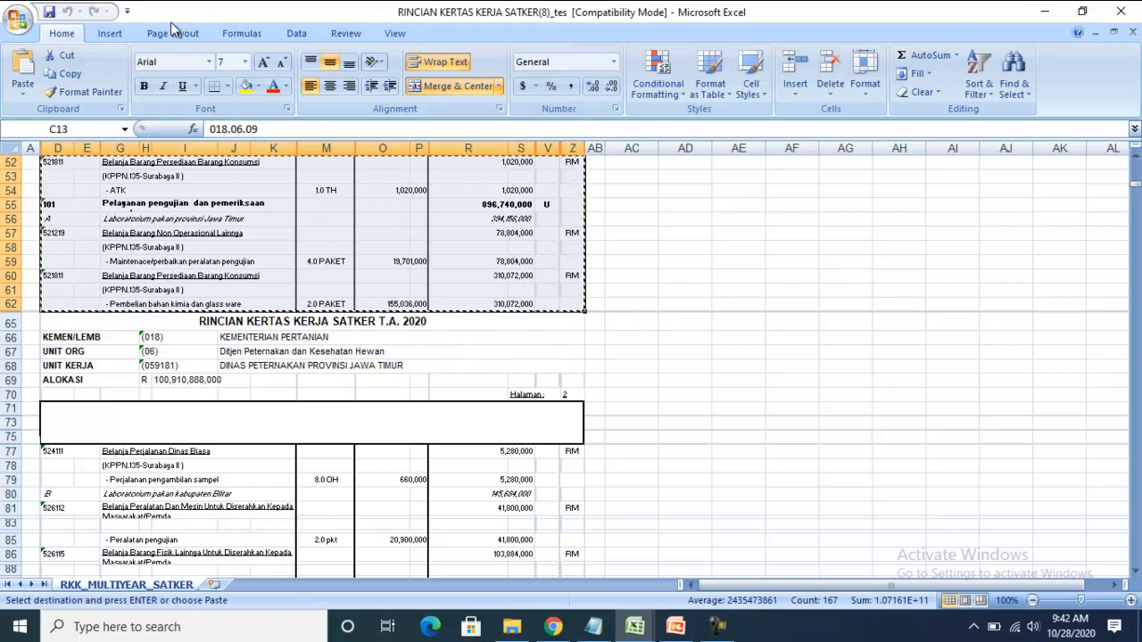
- Create a new blank workbook and paste the copied first-page budget rows into it starting at cell A2
left_click(18, 20)
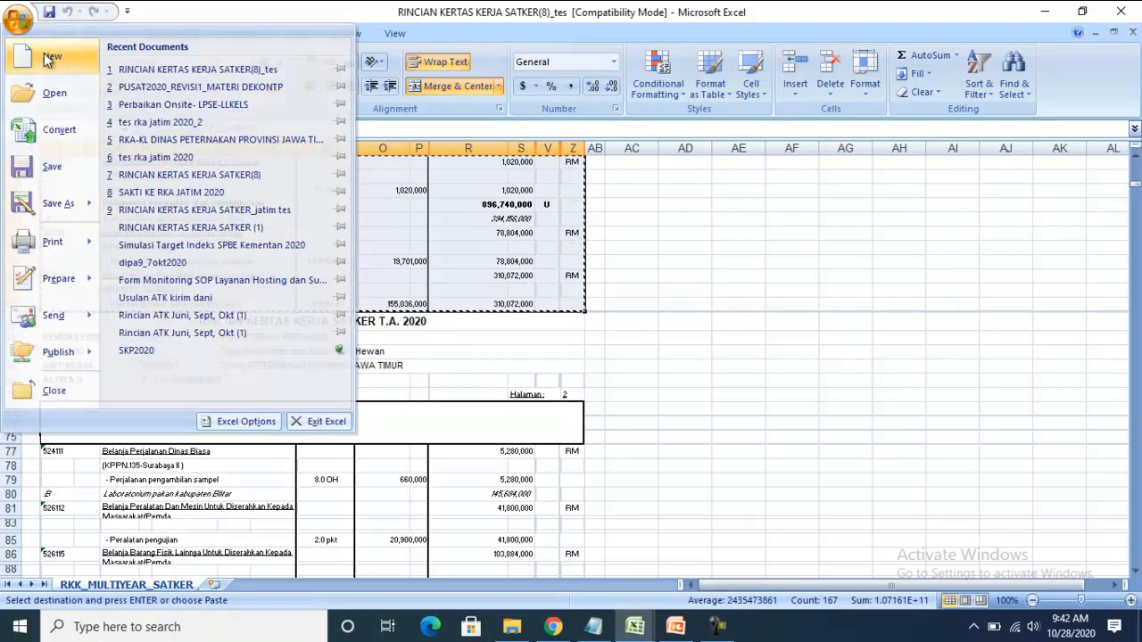
left_click(48, 58)
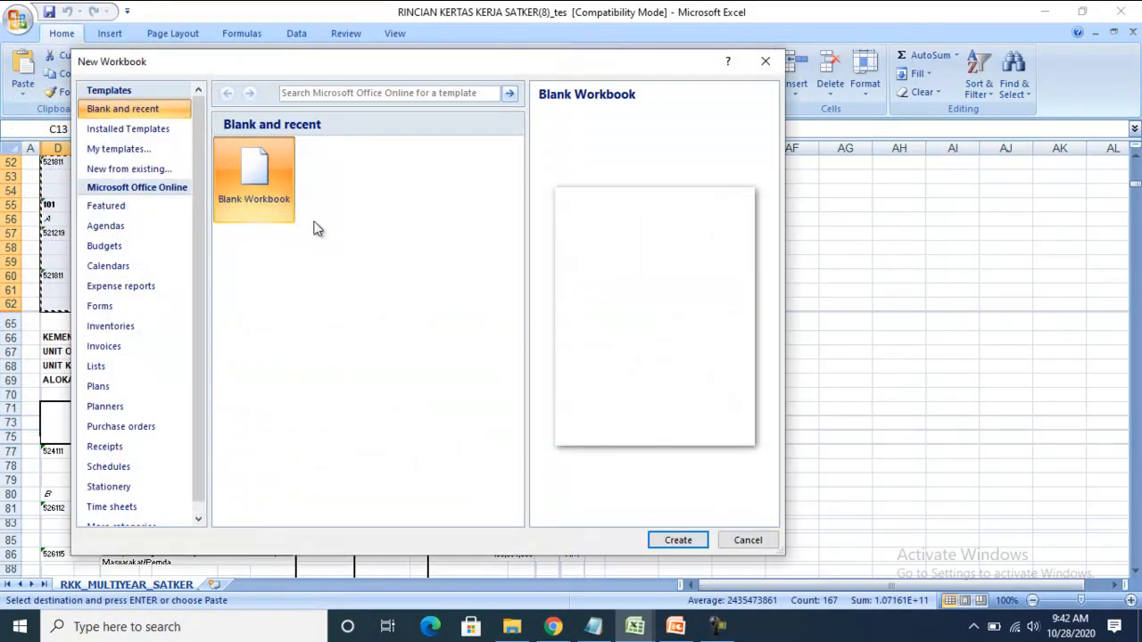
left_click(676, 540)
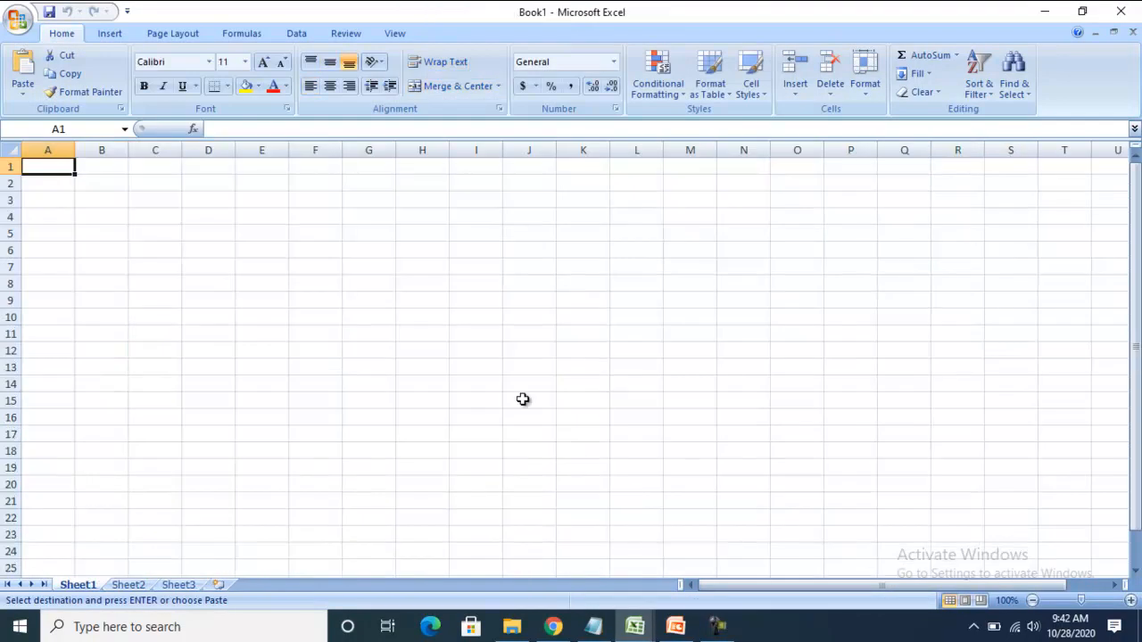
left_click(56, 182)
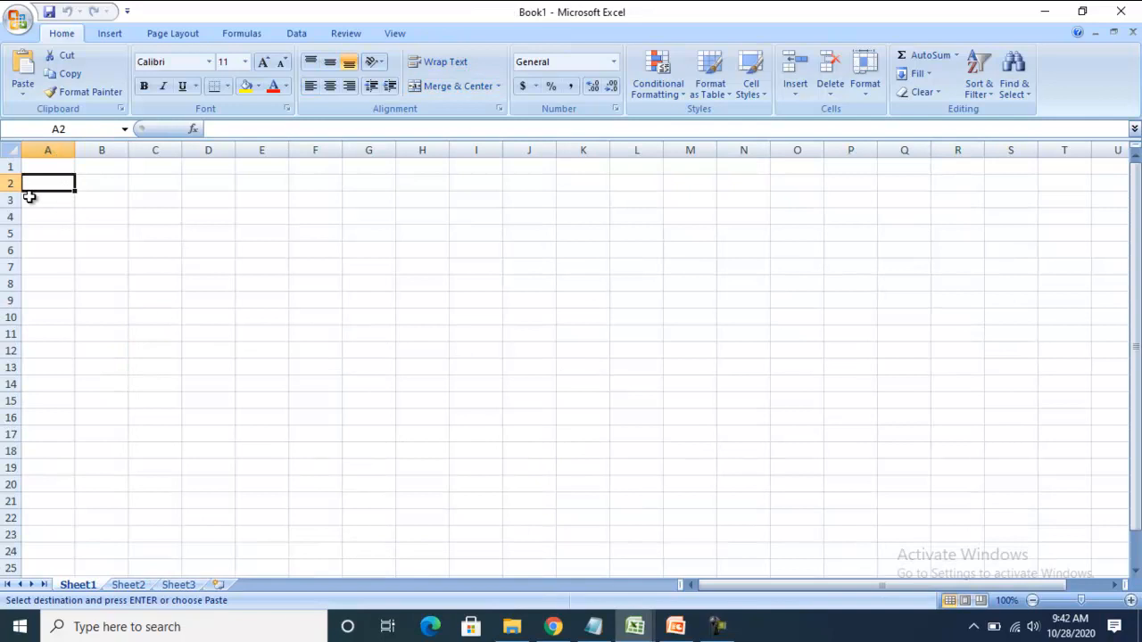
key("ctrl+v")
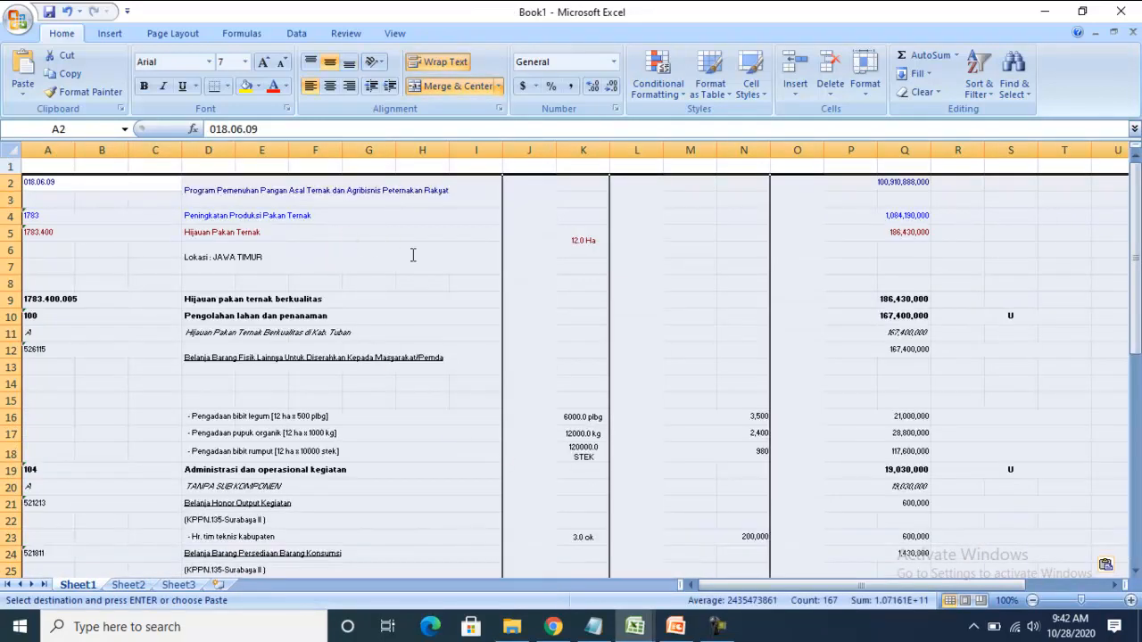
- Return to the RINCIAN KERTAS KERJA SATKER workbook and copy the second page's detail rows, from cell C77 through the end of row 130
left_click(635, 627)
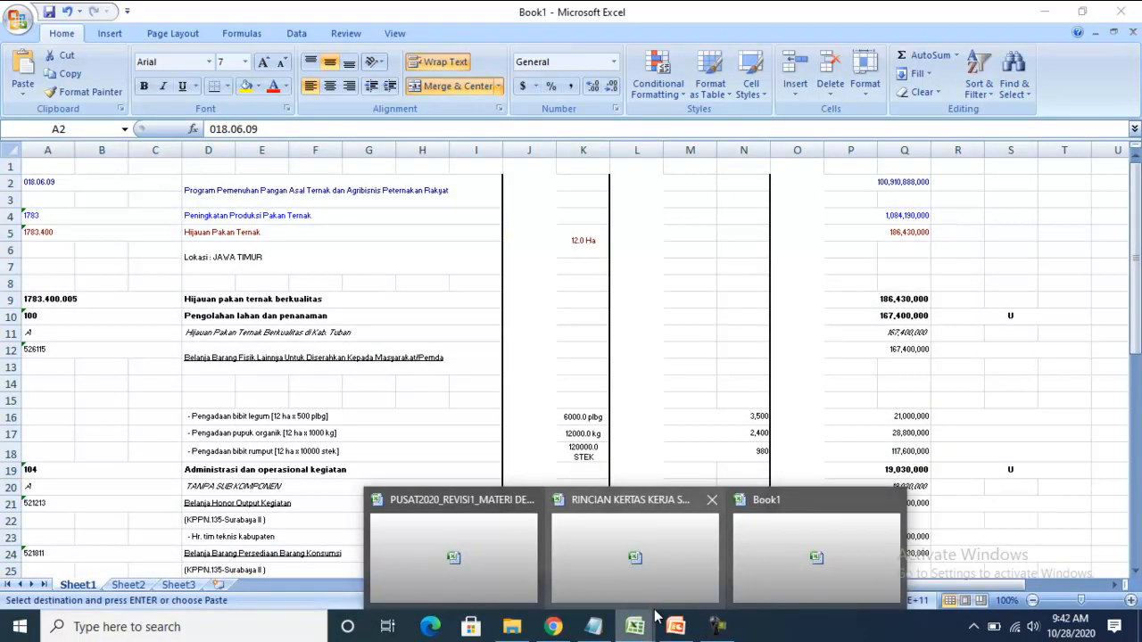
left_click(654, 535)
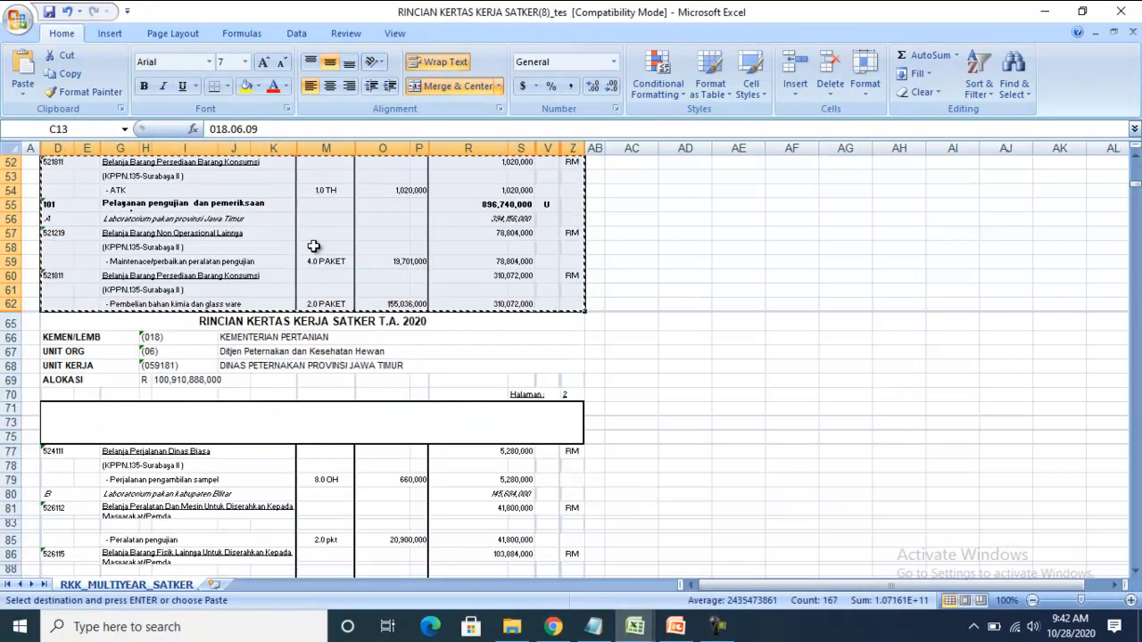
scroll(145, 373, "down", 2)
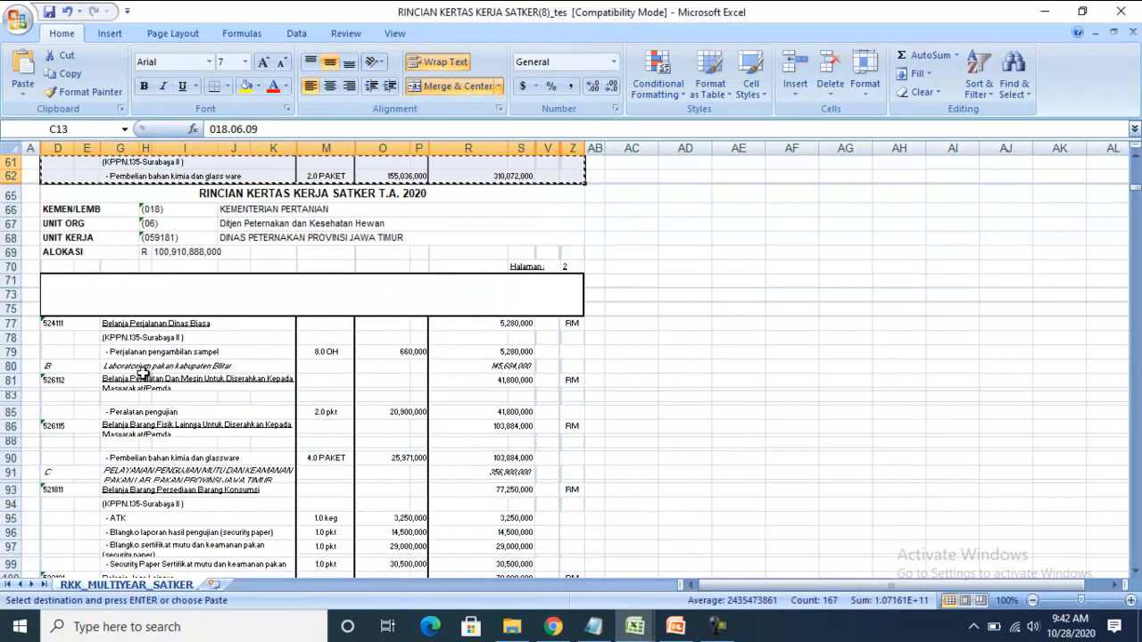
left_click(52, 326)
scroll(426, 367, "down", 7)
scroll(427, 367, "down", 8)
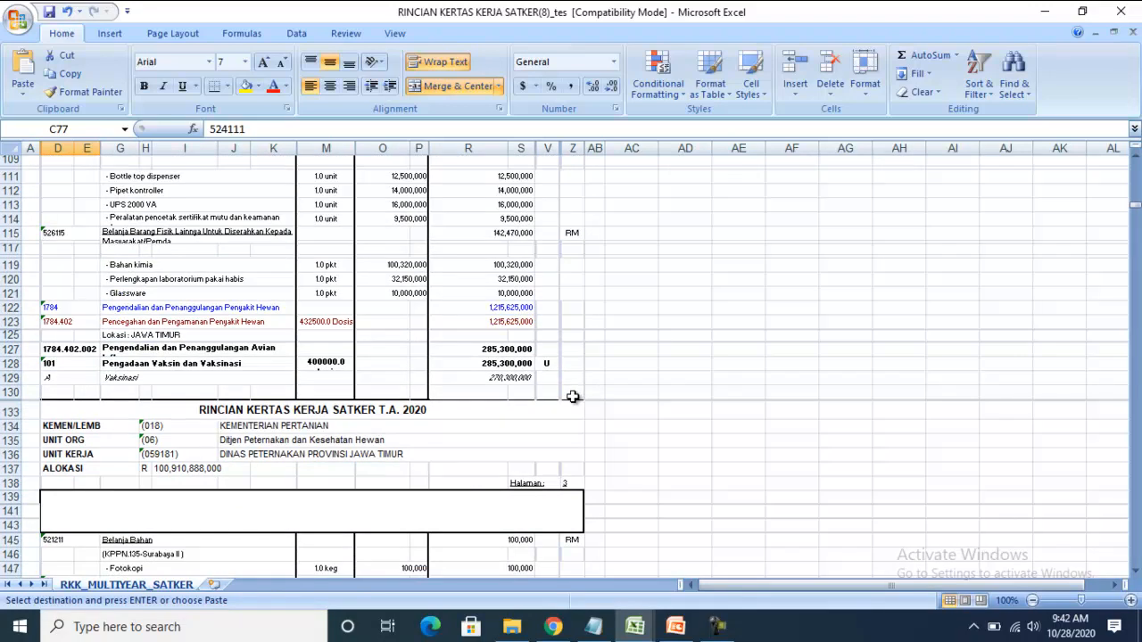
left_click(572, 396, "shift")
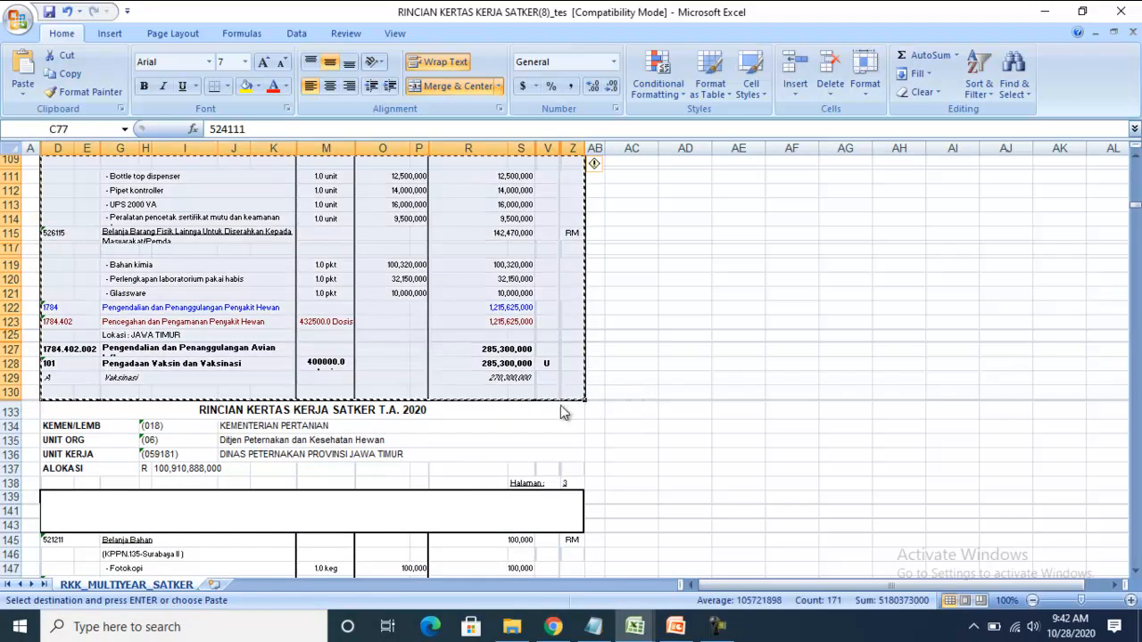
- Paste the copied second-page rows into Book1 at cell A53, directly below the first page's data
left_click(635, 626)
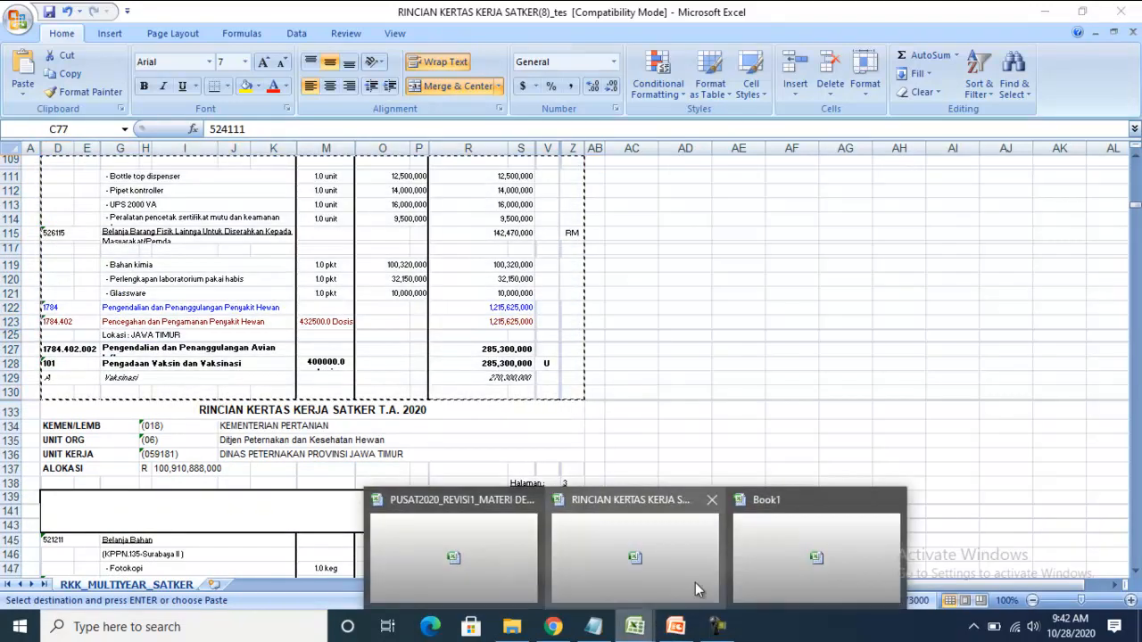
left_click(796, 513)
scroll(444, 382, "down", 10)
scroll(441, 388, "down", 2)
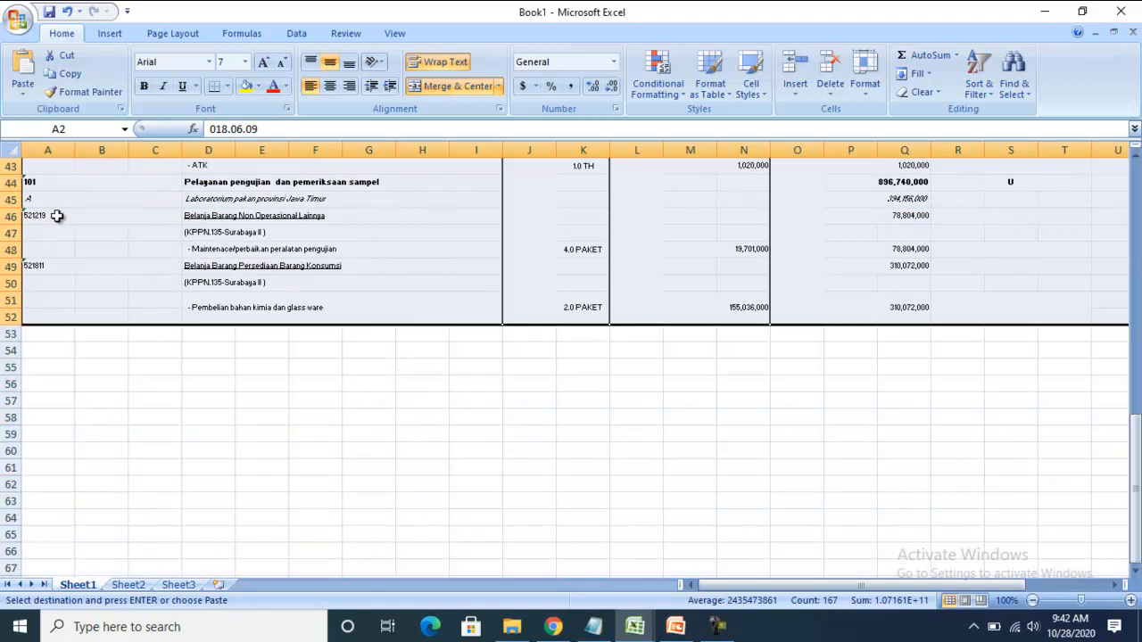
left_click(33, 334)
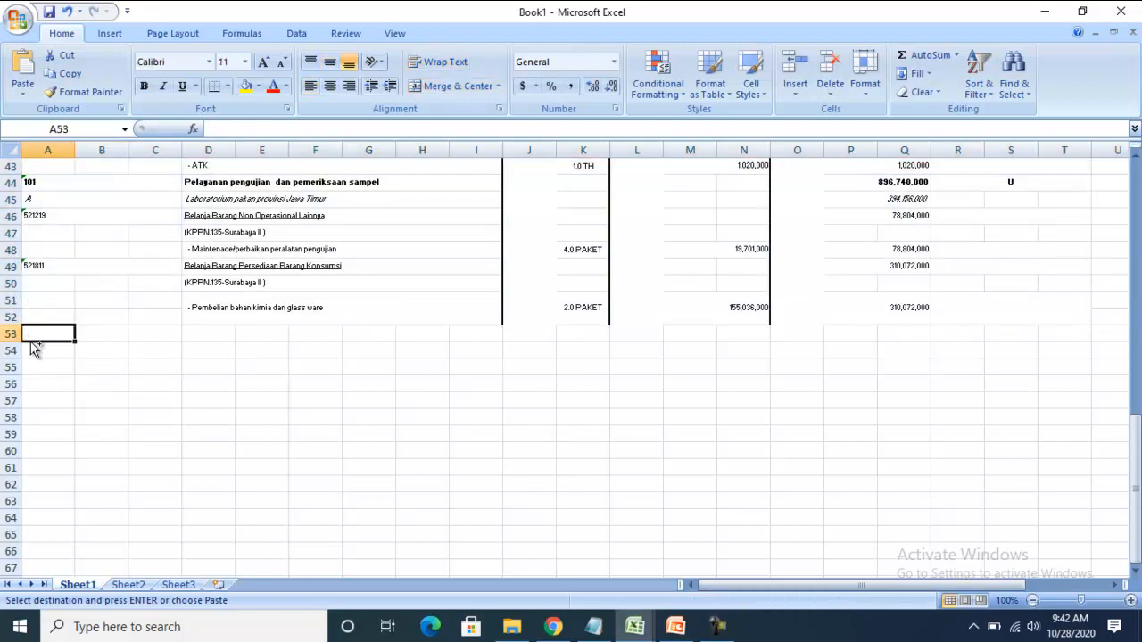
key("ctrl+v")
left_click(457, 320)
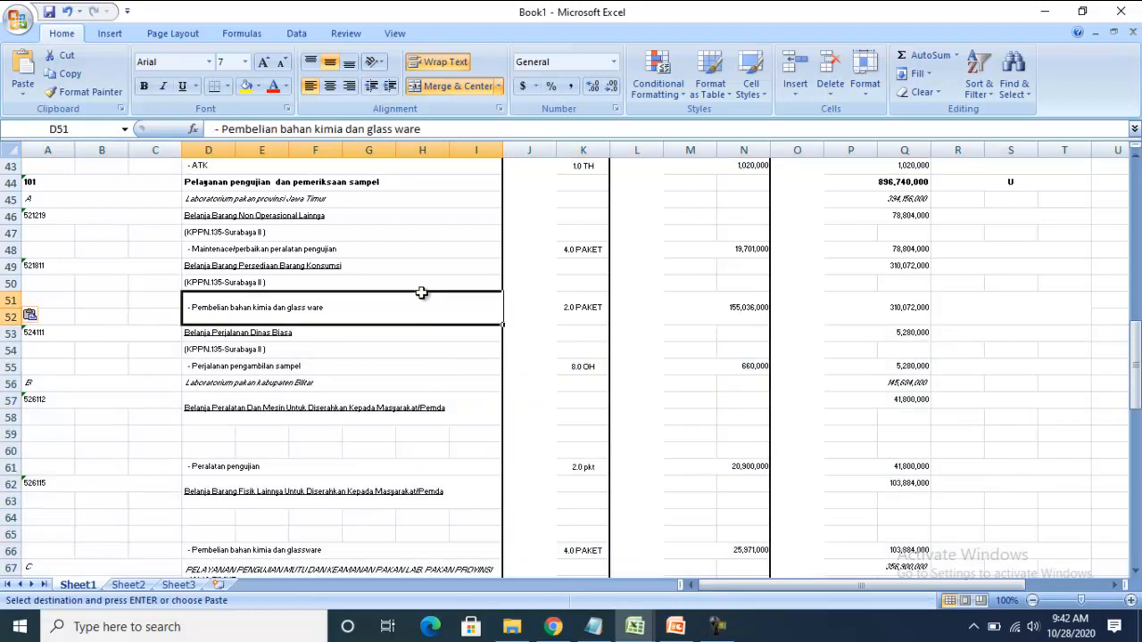
- Unmerge all merged cells across the whole of Sheet1 in Book1
scroll(436, 314, "up", 14)
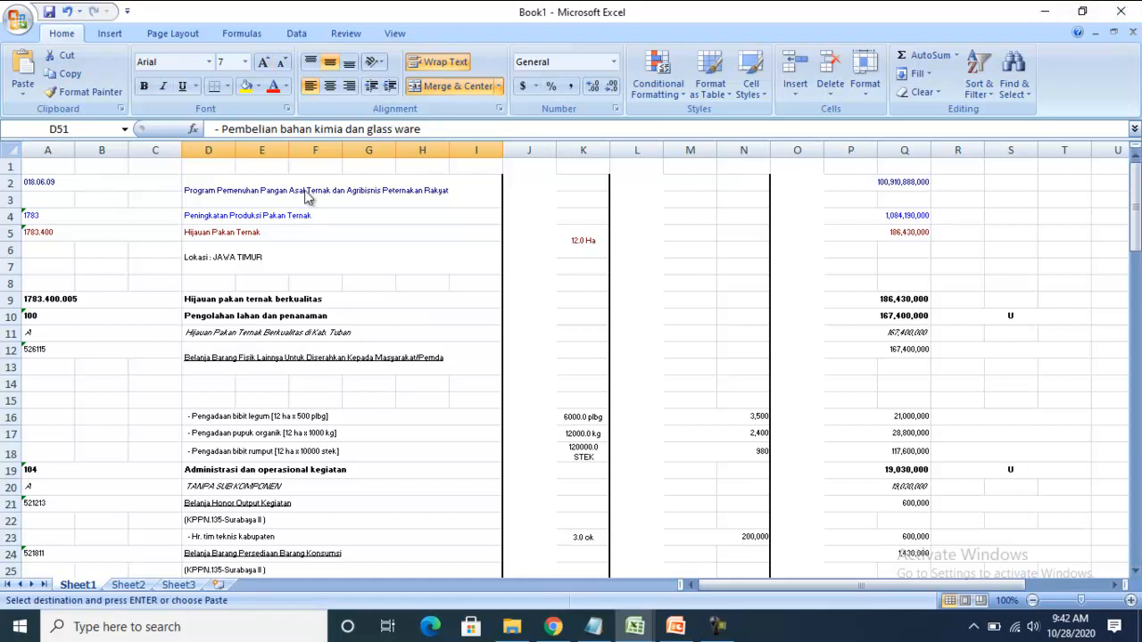
left_click(13, 149)
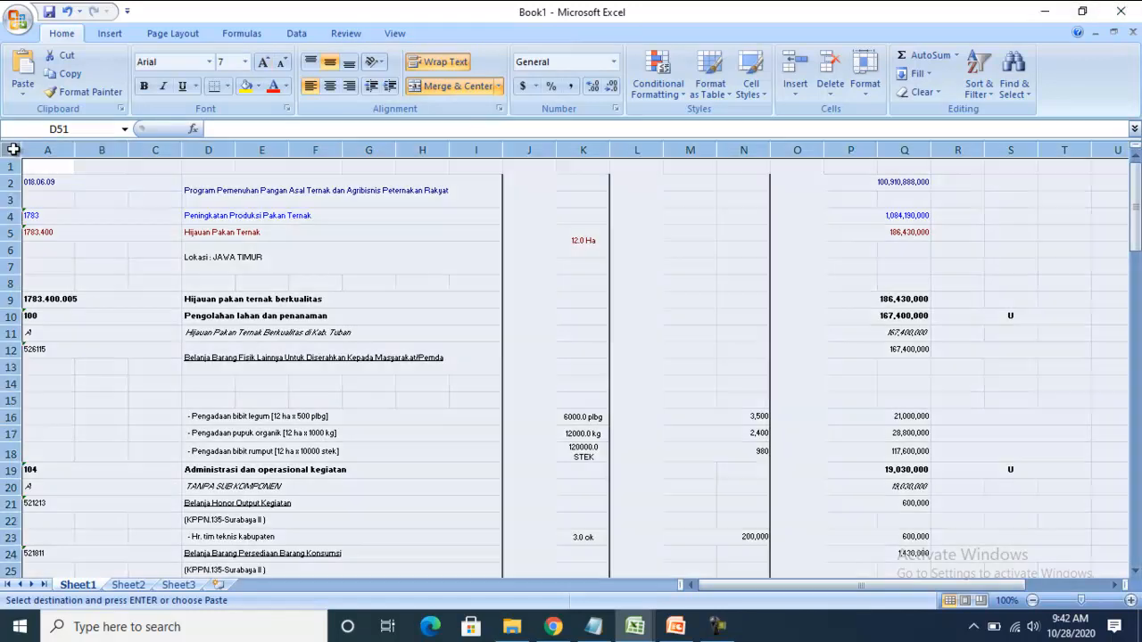
left_click(435, 87)
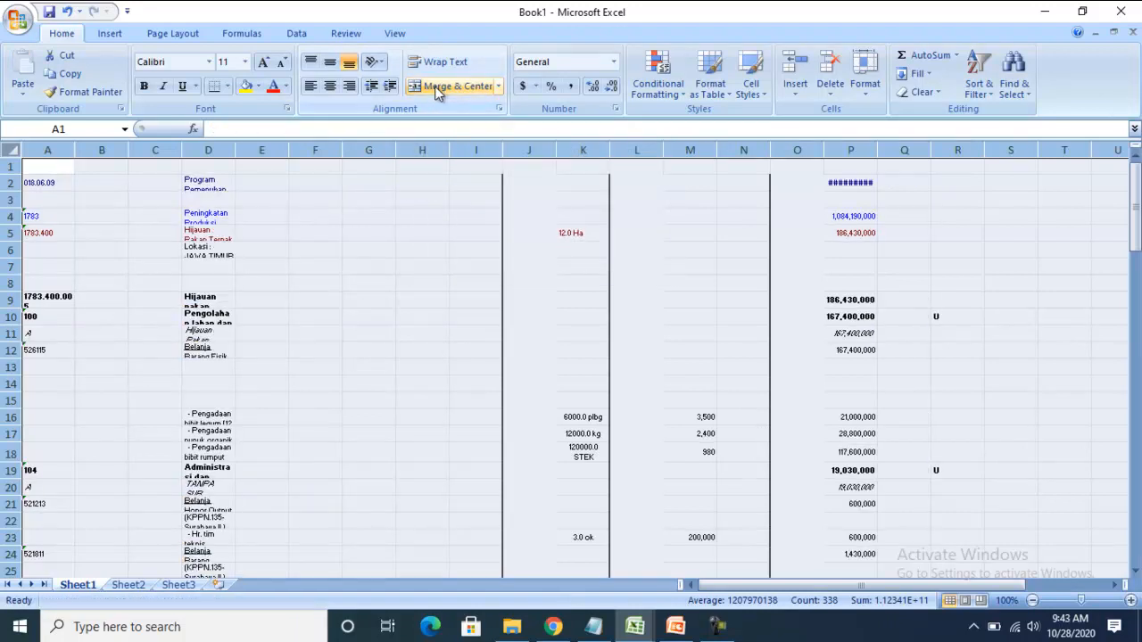
left_click(390, 215)
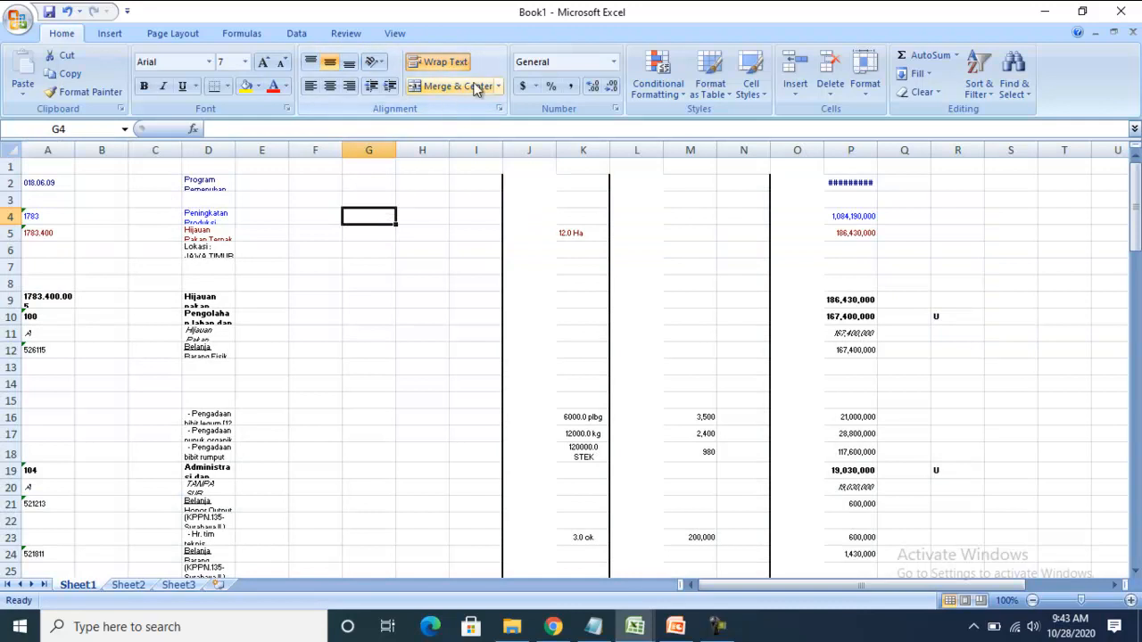
left_click(420, 268)
left_click(152, 199)
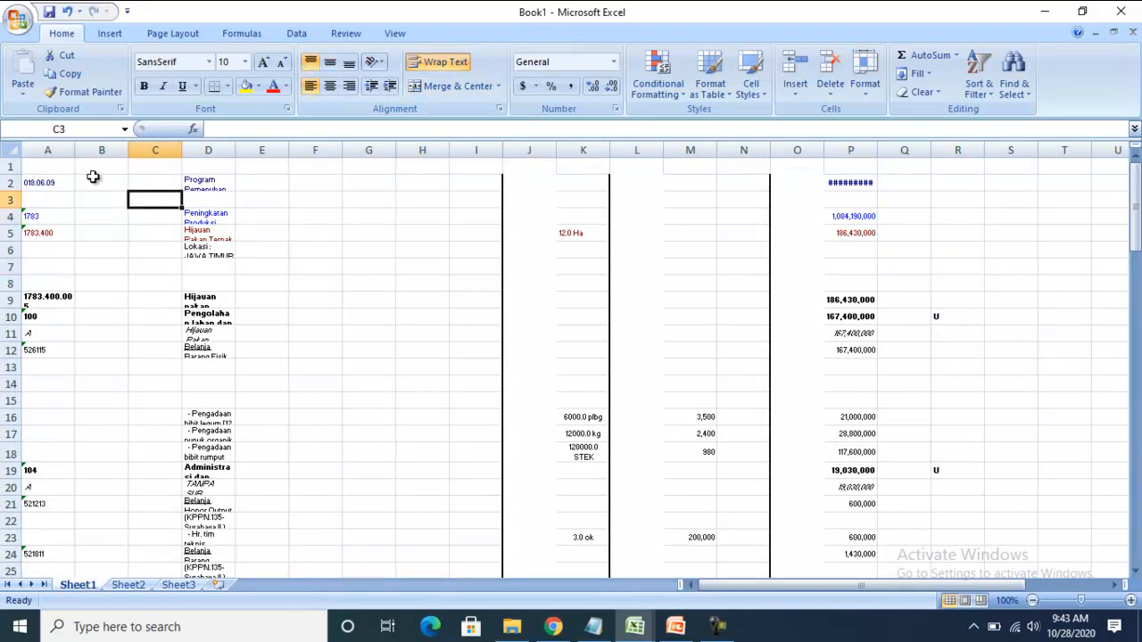
- Delete the empty columns B and C between the code column and the description column
left_click(105, 147)
right_click(153, 148)
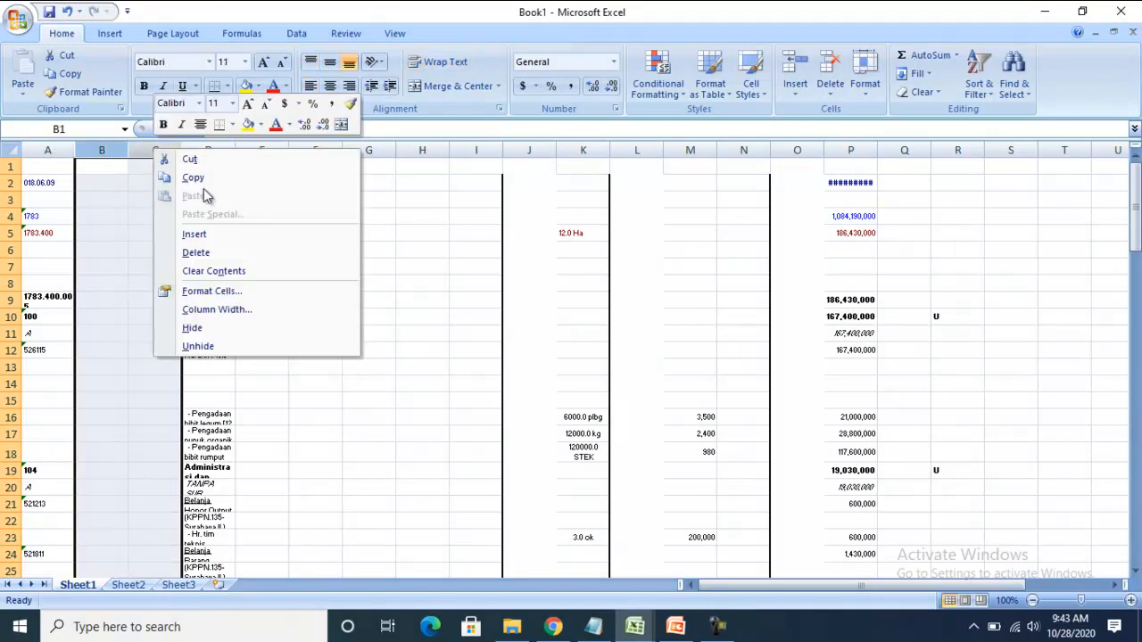
left_click(197, 250)
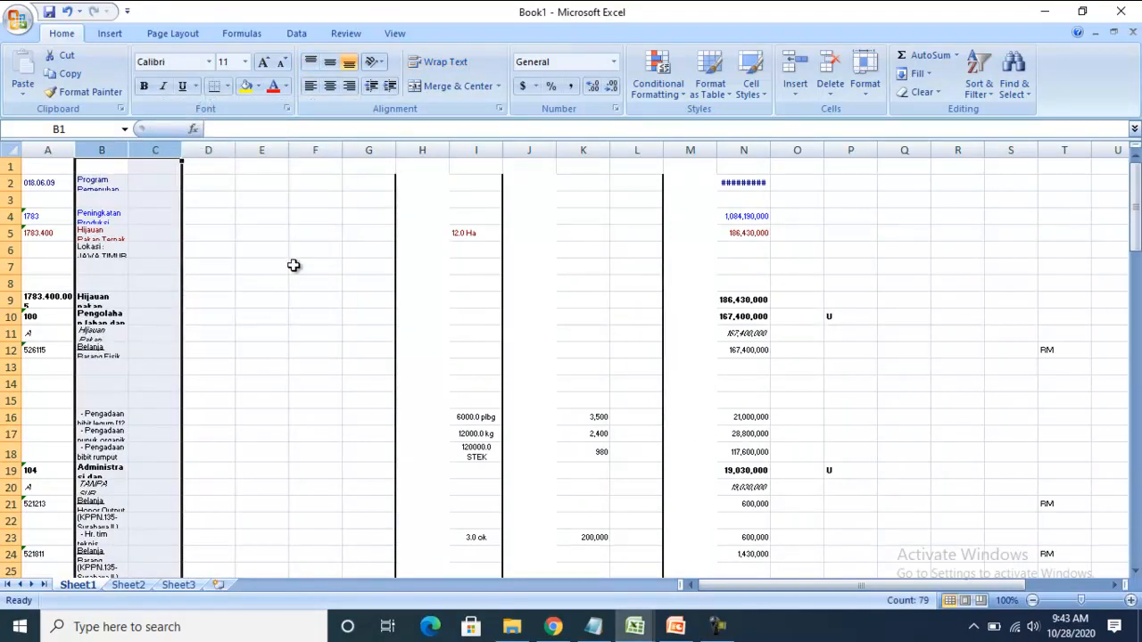
left_click(294, 265)
- Delete the empty columns C through G and the empty column C that remains between the descriptions and the volume column
left_click_drag(155, 150, 368, 155)
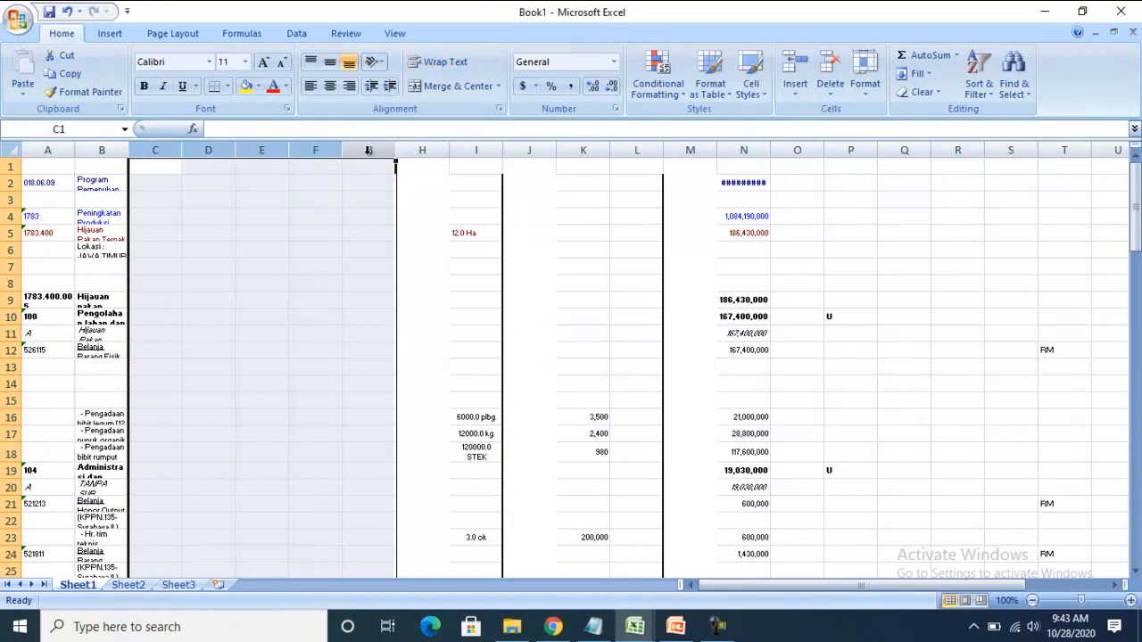
right_click(368, 155)
left_click(411, 260)
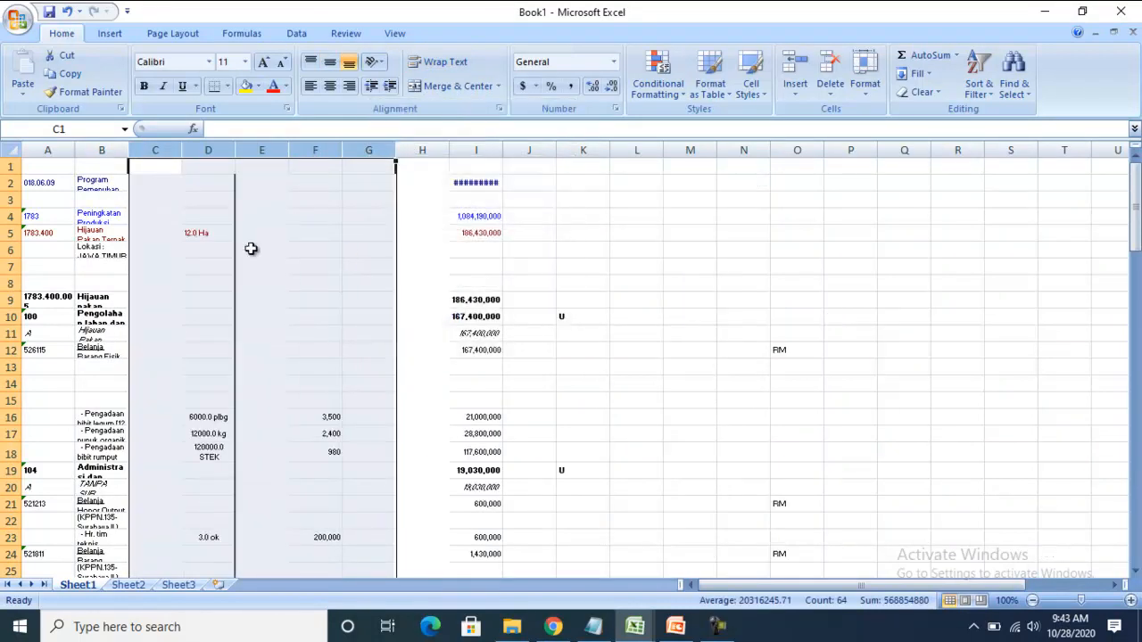
left_click(273, 216)
left_click(159, 149)
right_click(158, 152)
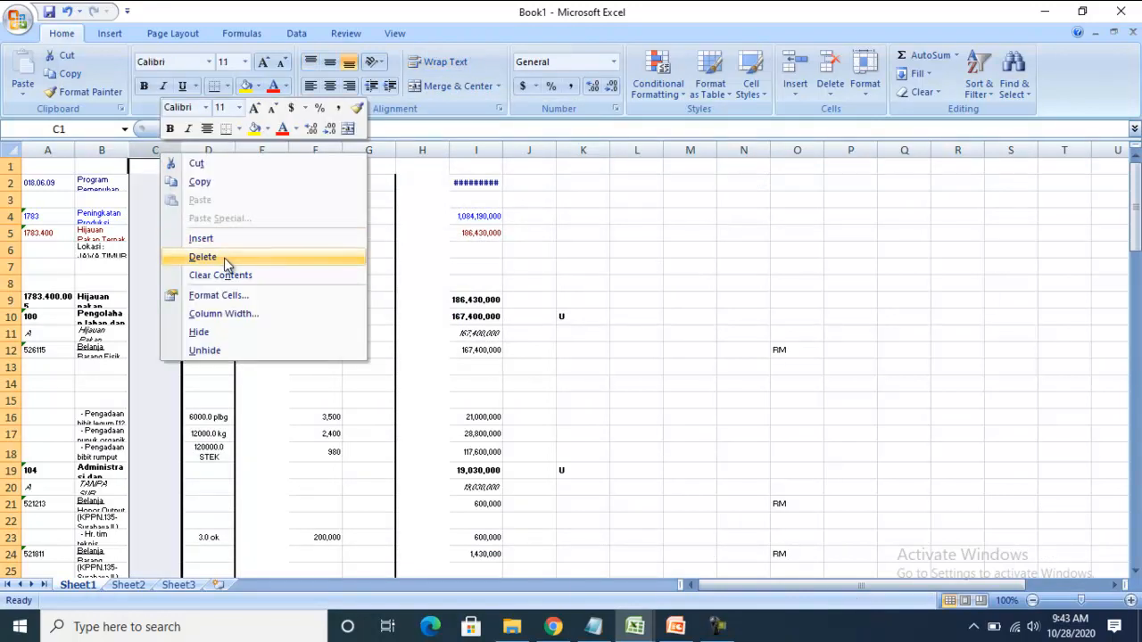
left_click(224, 258)
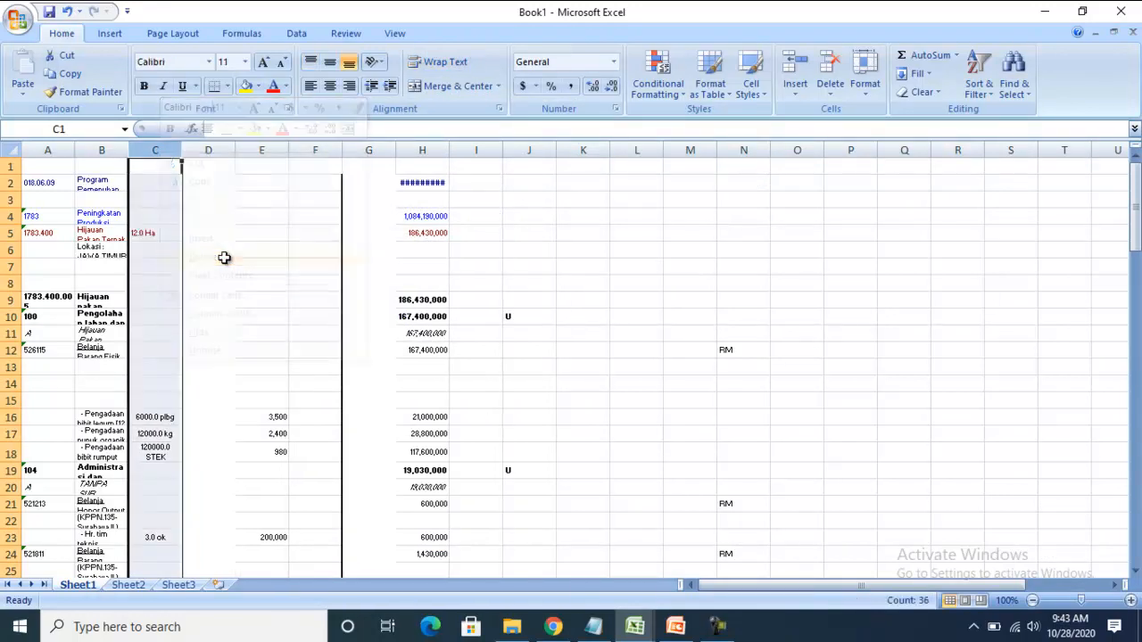
- Duplicate the volume column C into the empty column D using Paste Special with the All option
right_click(158, 150)
left_click(201, 183)
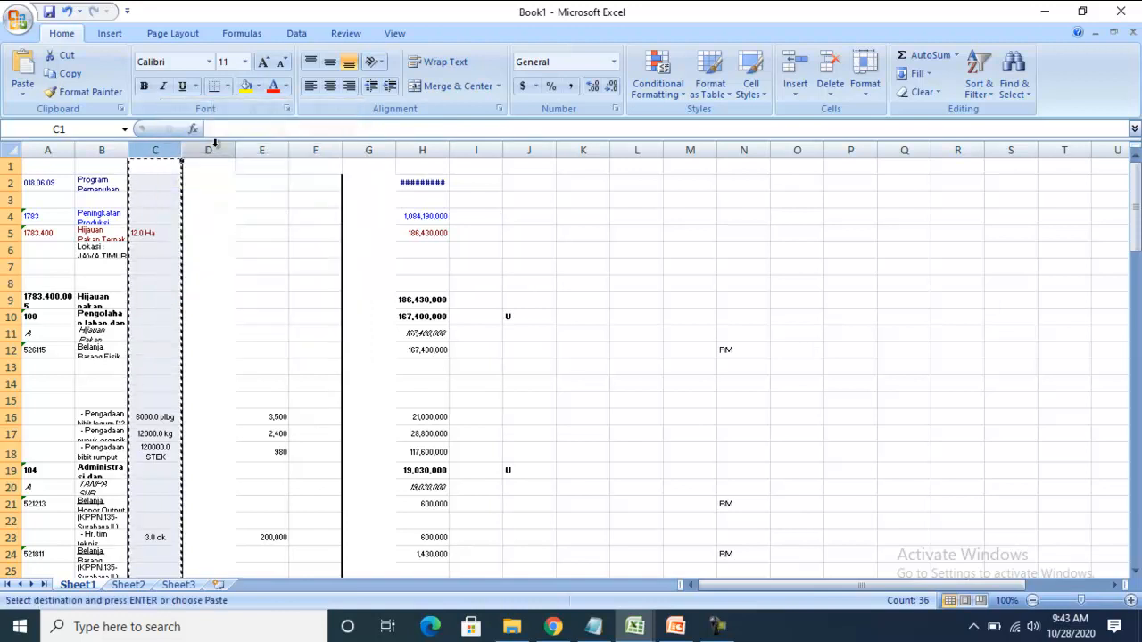
left_click(212, 149)
right_click(219, 154)
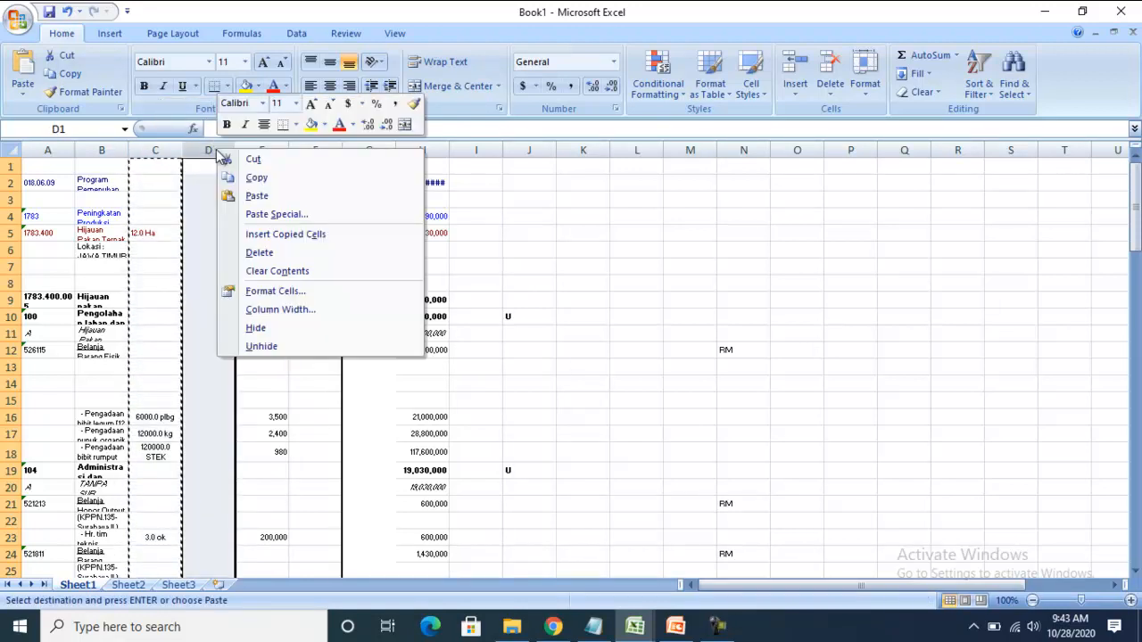
left_click(268, 218)
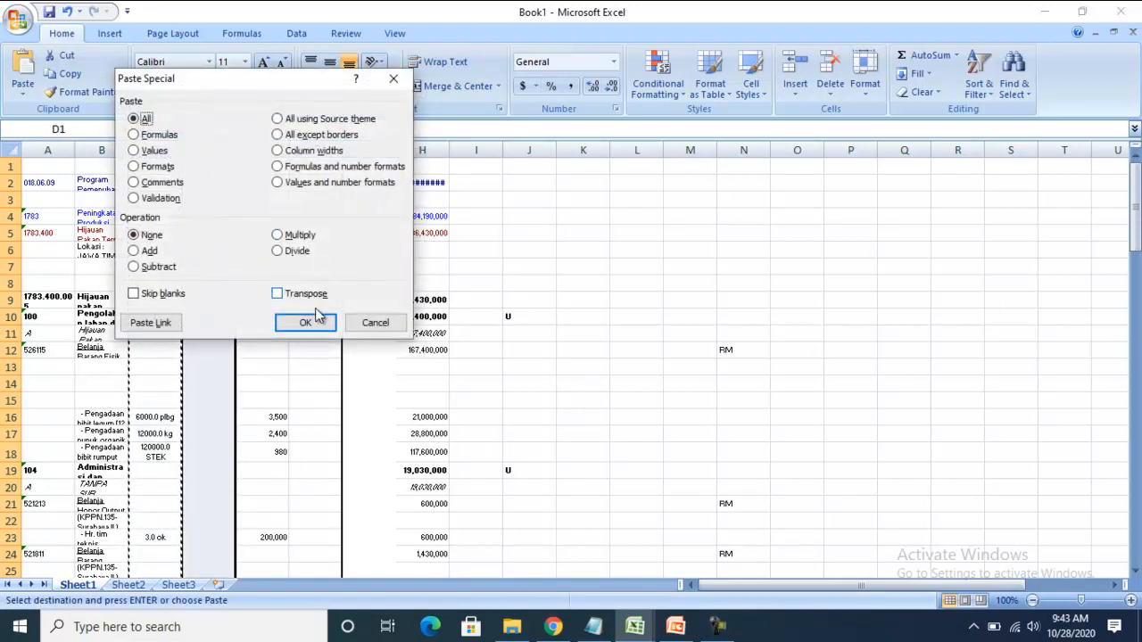
left_click(303, 318)
left_click(279, 248)
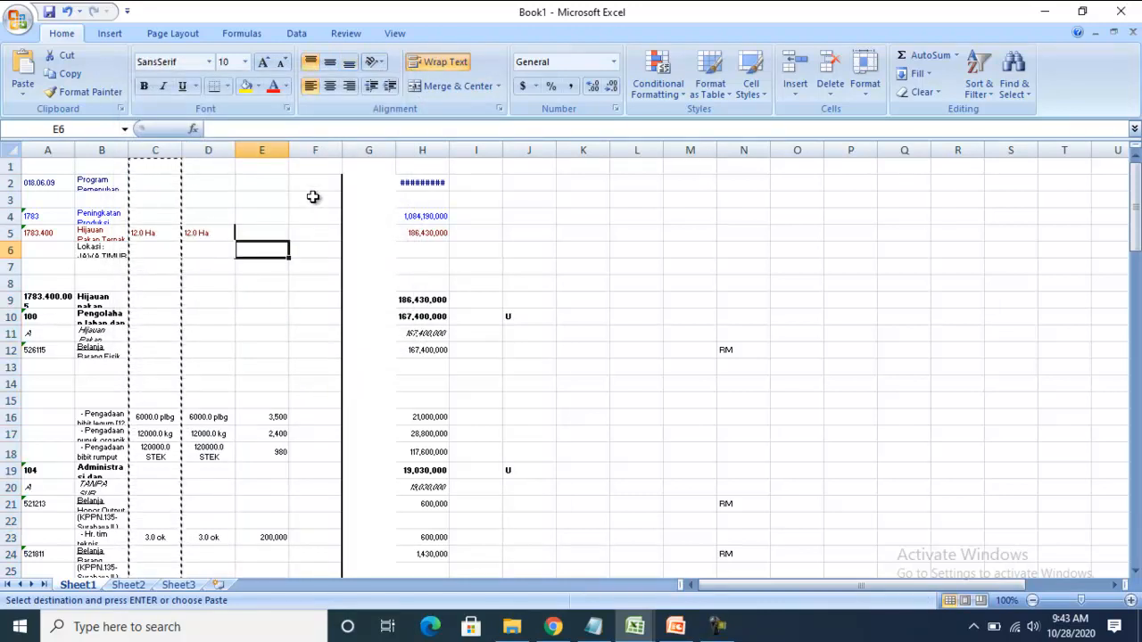
- Delete the empty columns F and G between the unit price column and the total amount column
left_click(331, 149)
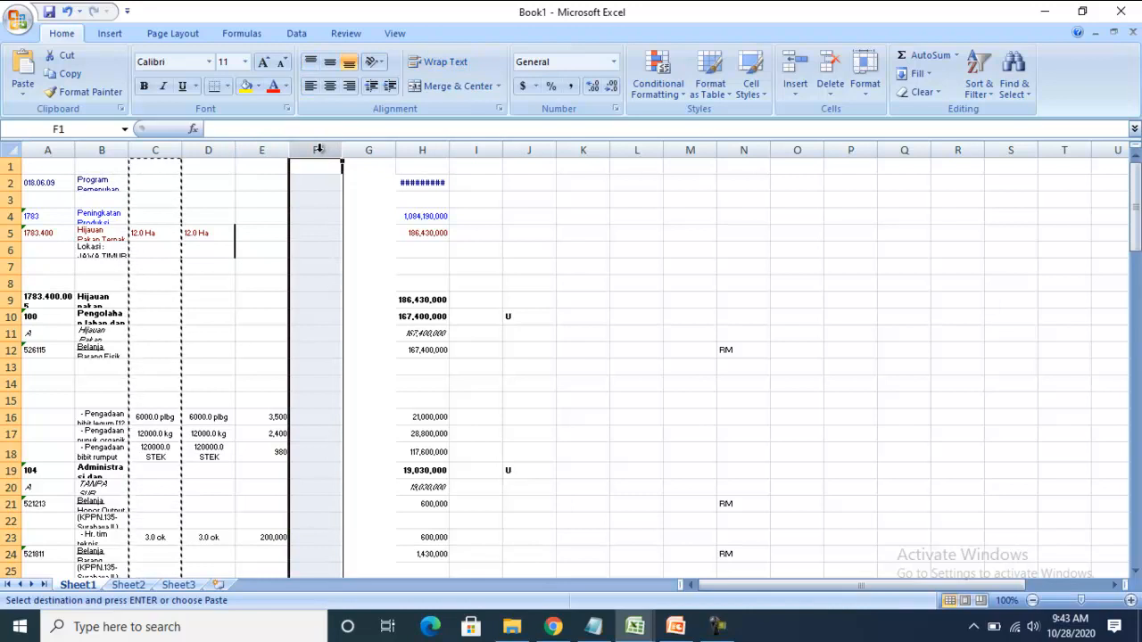
right_click(357, 147)
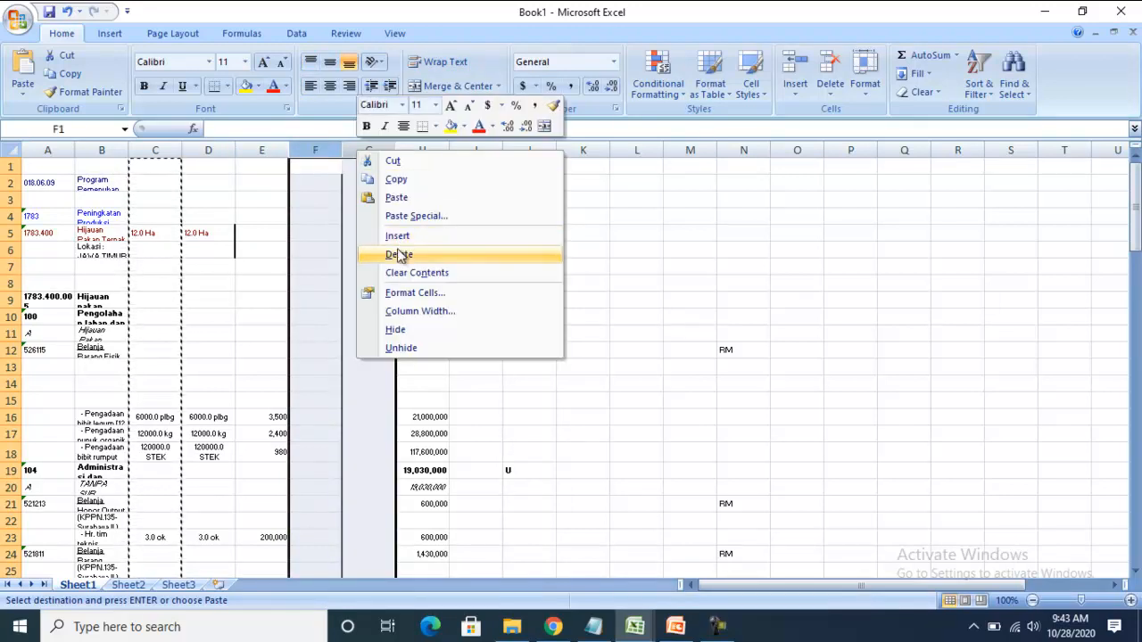
left_click(399, 256)
left_click(476, 248)
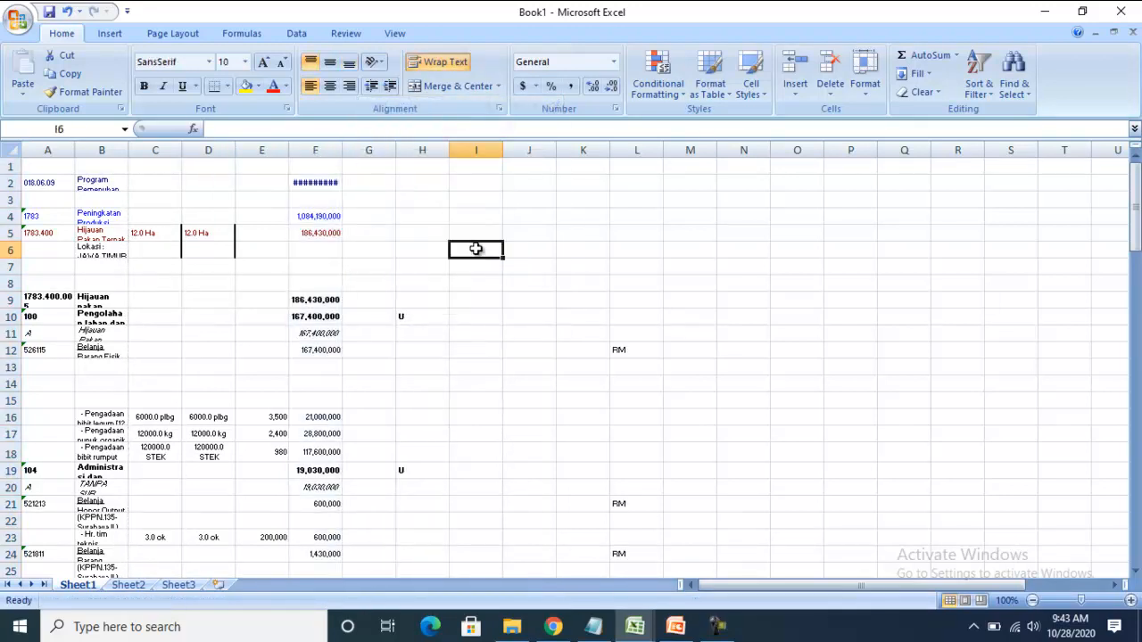
- Delete the empty column G between the total amounts and the column containing the U marks
left_click(367, 149)
right_click(366, 150)
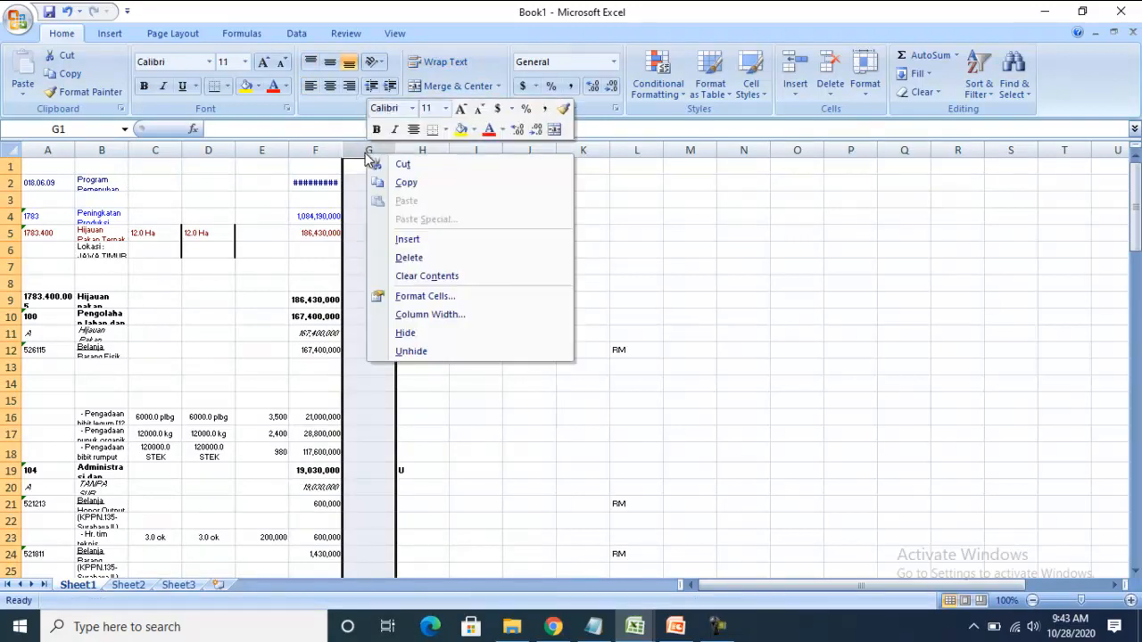
left_click(411, 257)
left_click(455, 234)
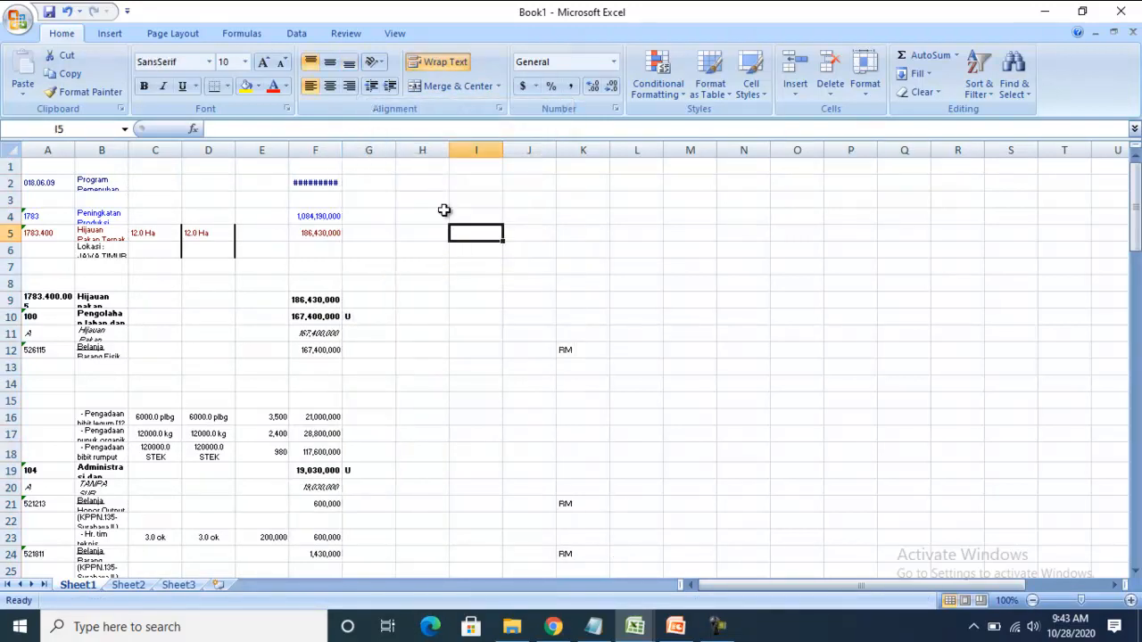
- Delete the empty columns H through J between the U marks and the RM marks
left_click_drag(418, 149, 528, 151)
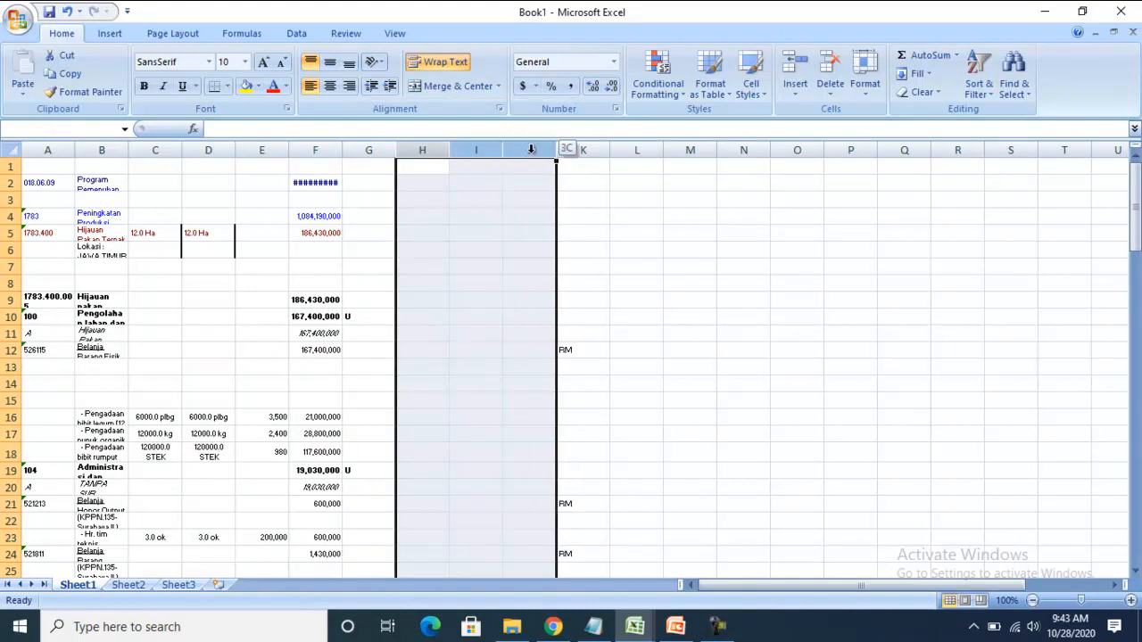
right_click(527, 152)
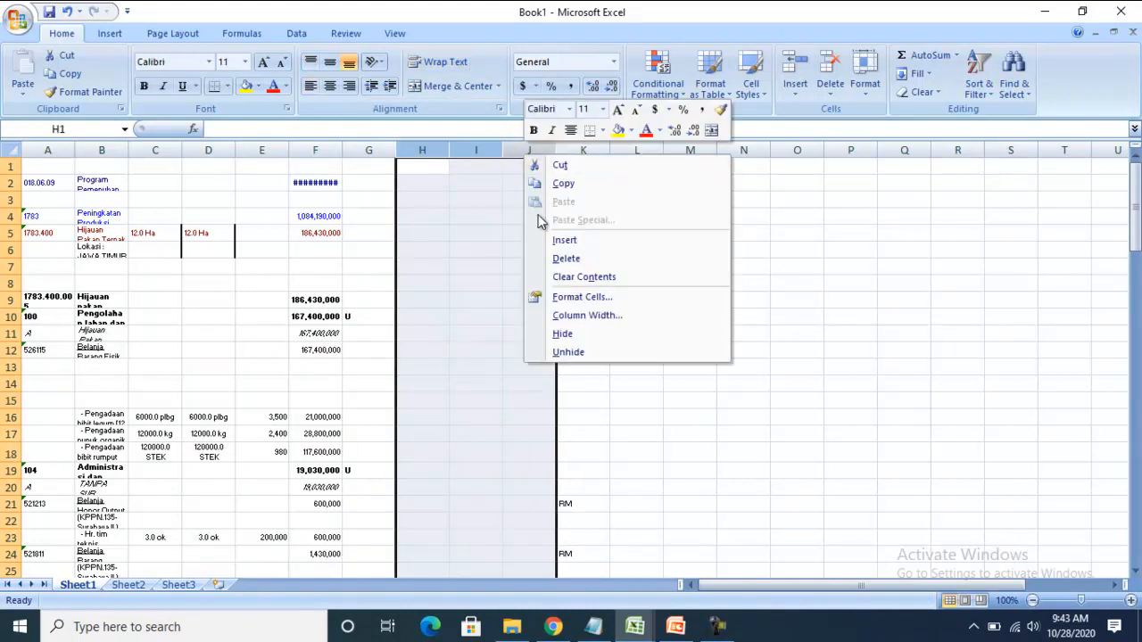
left_click(558, 260)
left_click(627, 280)
left_click(402, 373)
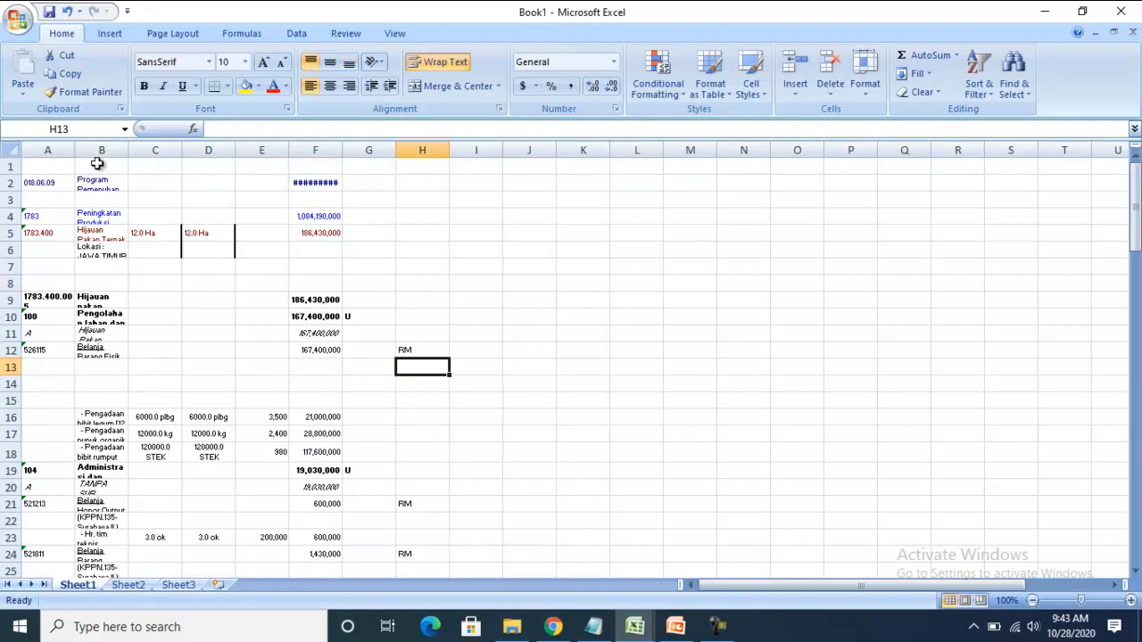
- Switch to the PUSAT2020_REVISI1 template workbook, reduce the zoom to 60%, and narrow the uraian column to show all headers
left_click_drag(55, 161, 329, 162)
mouse_move(634, 626)
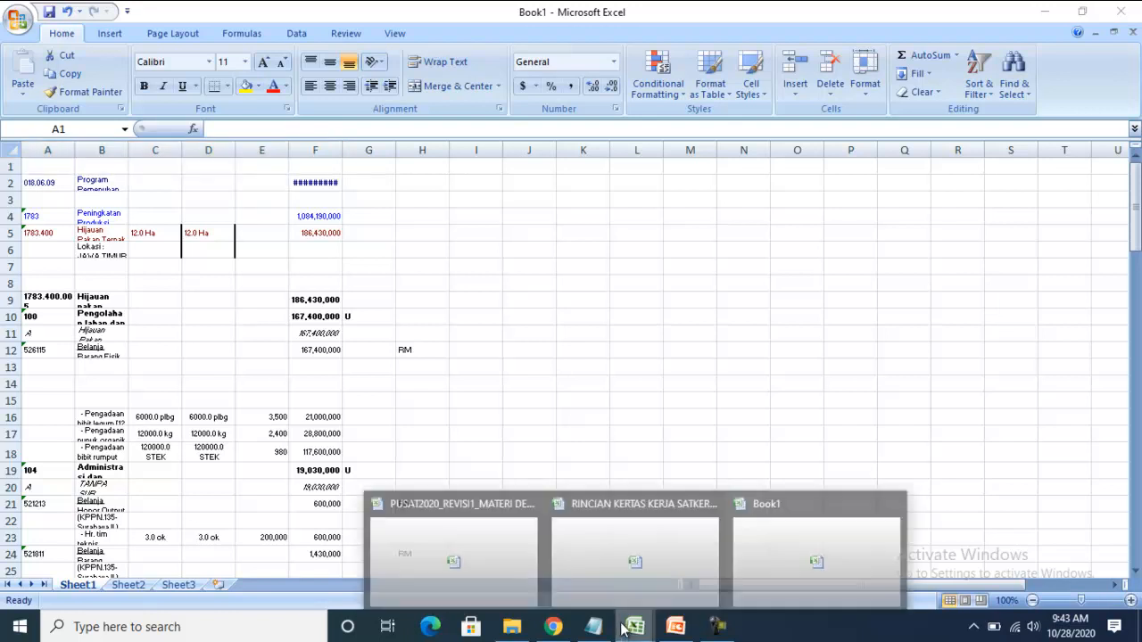
left_click(489, 504)
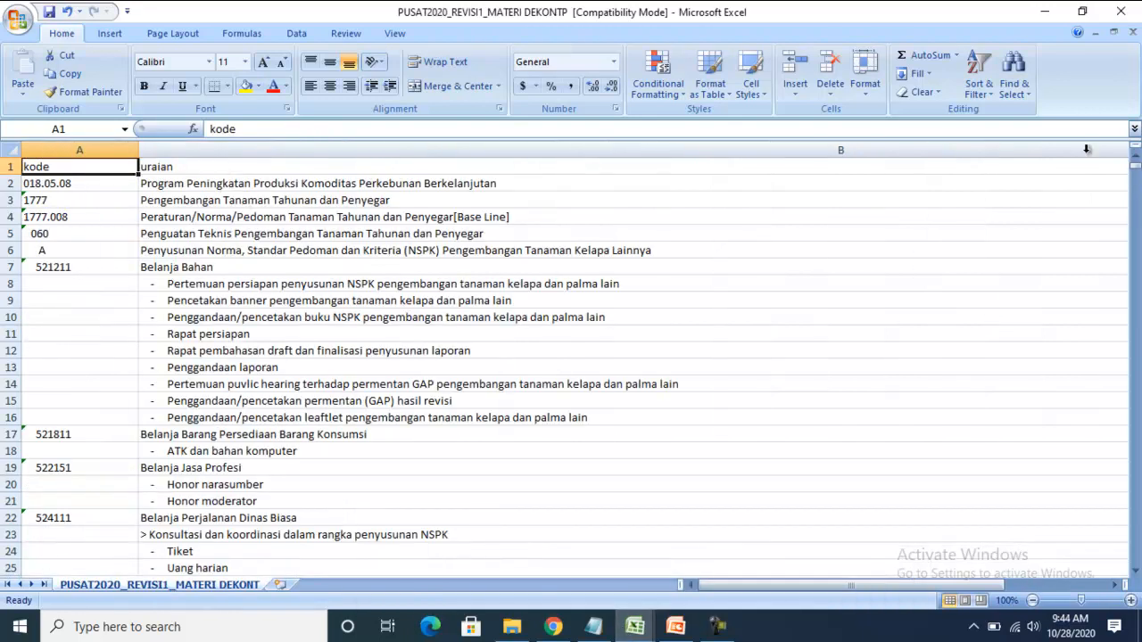
left_click(1032, 599)
left_click(1032, 599)
left_click(1031, 599)
left_click(1032, 599)
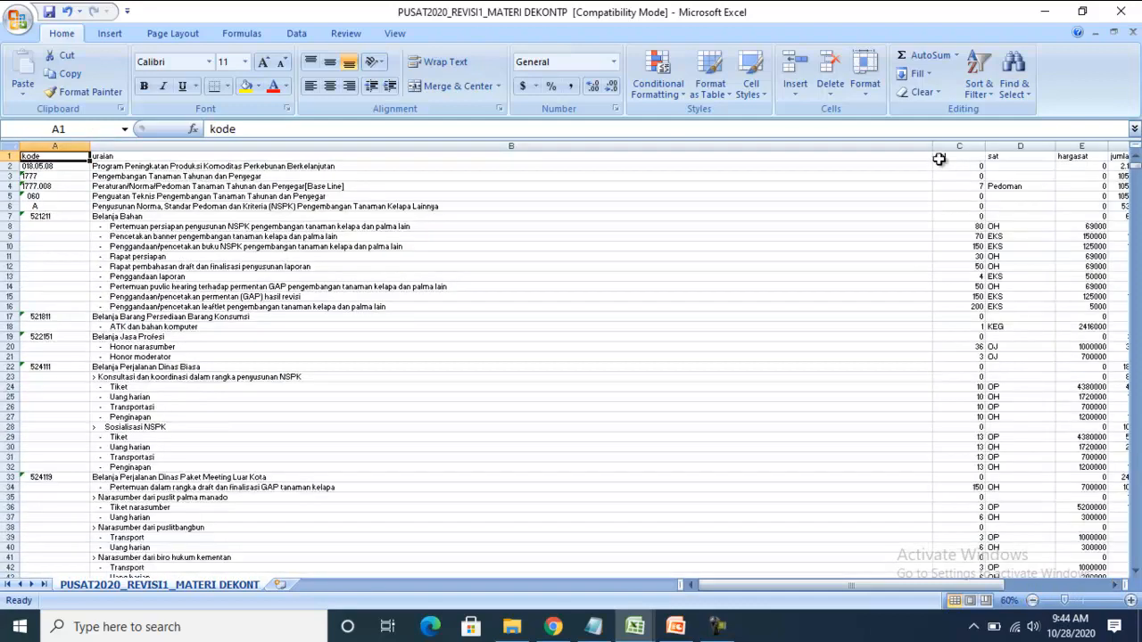
left_click_drag(933, 146, 503, 216)
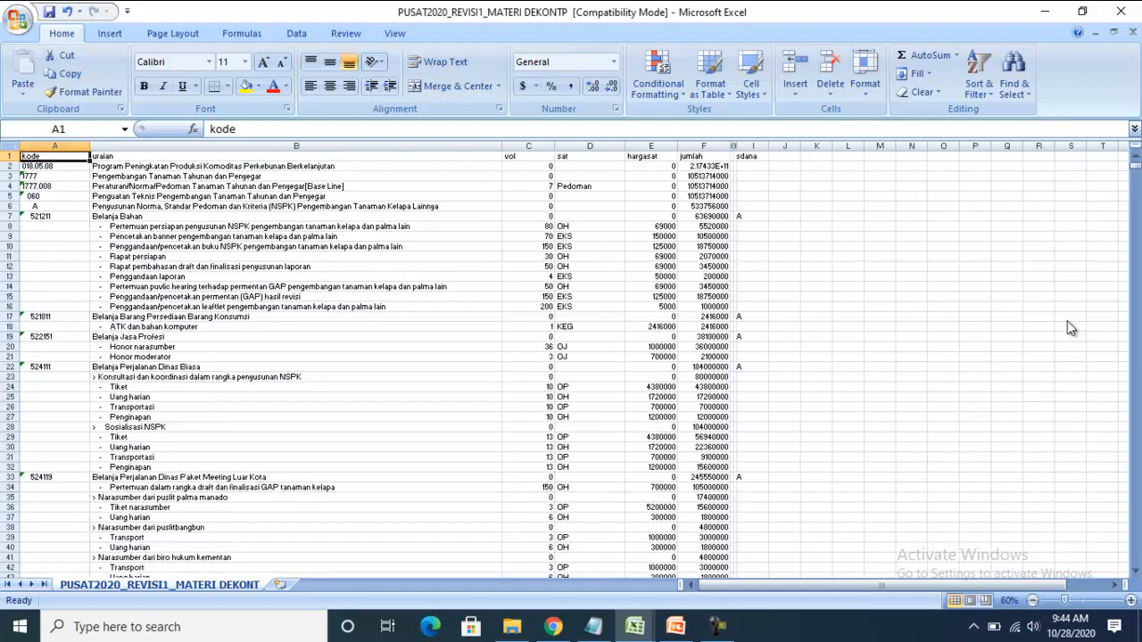
- Copy the template's header row from kode through sdana into row 1 of Book1, starting at A1
left_click_drag(29, 155, 763, 157)
key("ctrl+c")
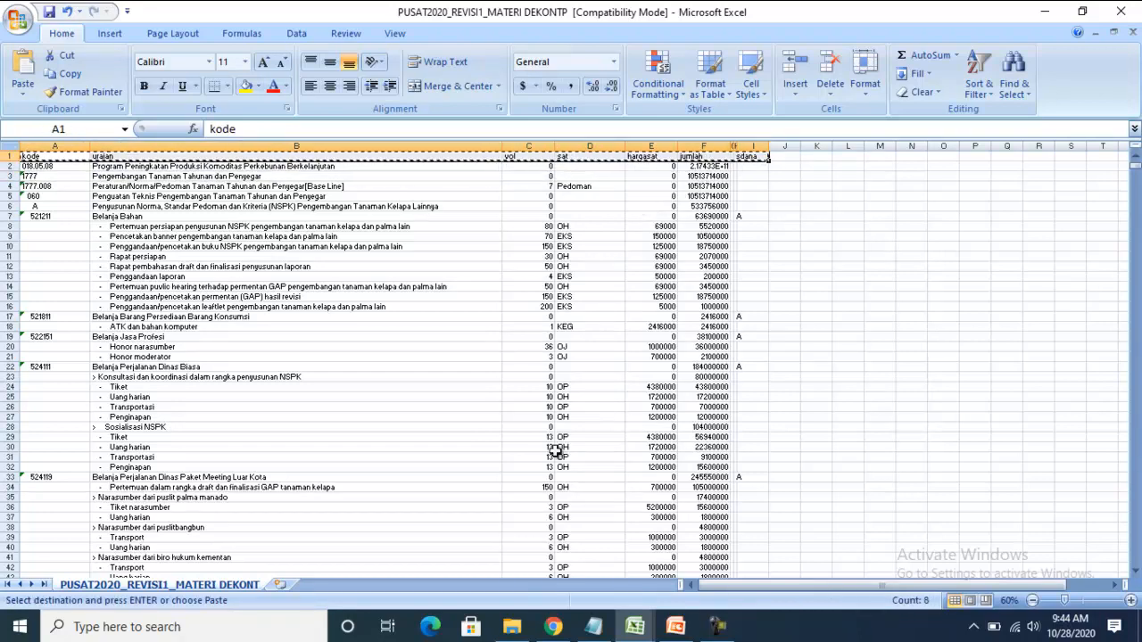
mouse_move(635, 626)
left_click(793, 517)
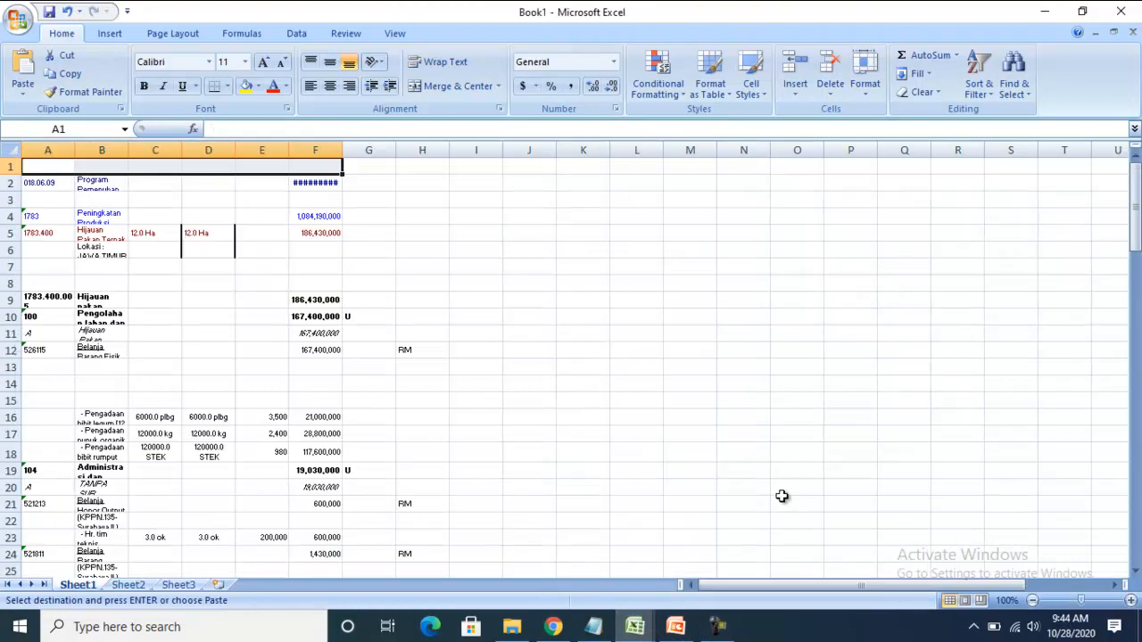
left_click(41, 166)
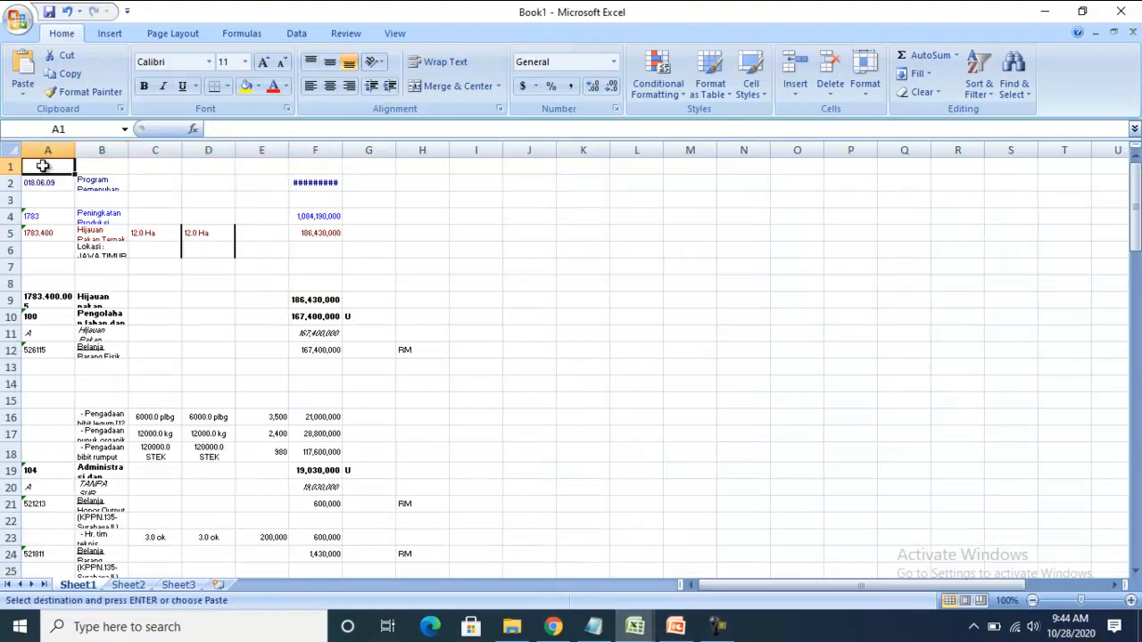
key("ctrl+v")
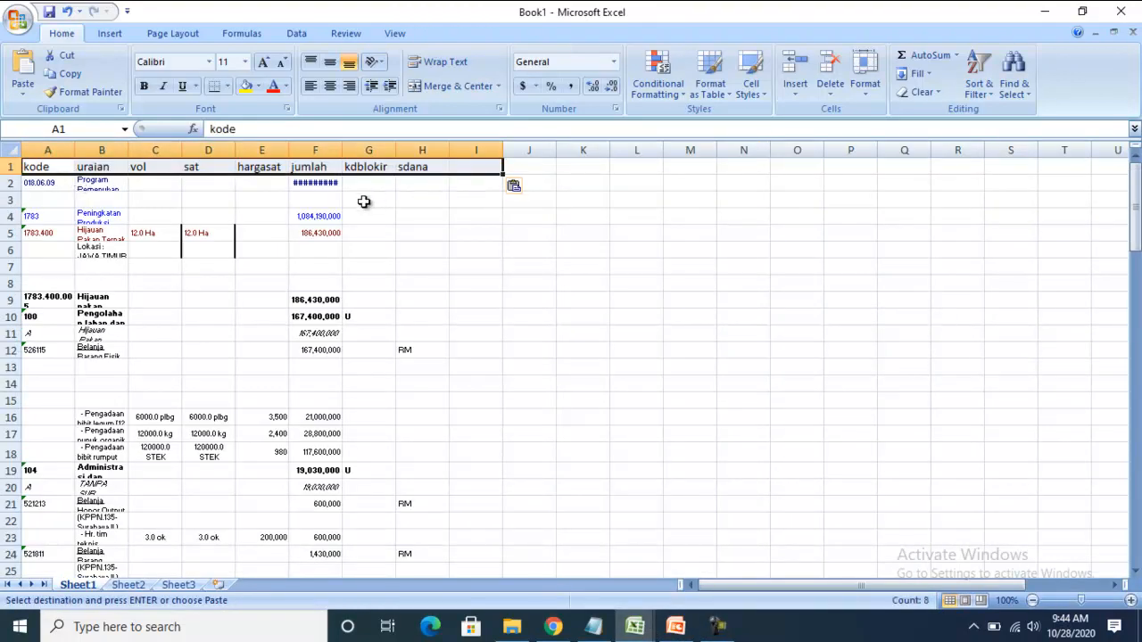
- Turn on filtering for the header row across the whole sheet
left_click(12, 149)
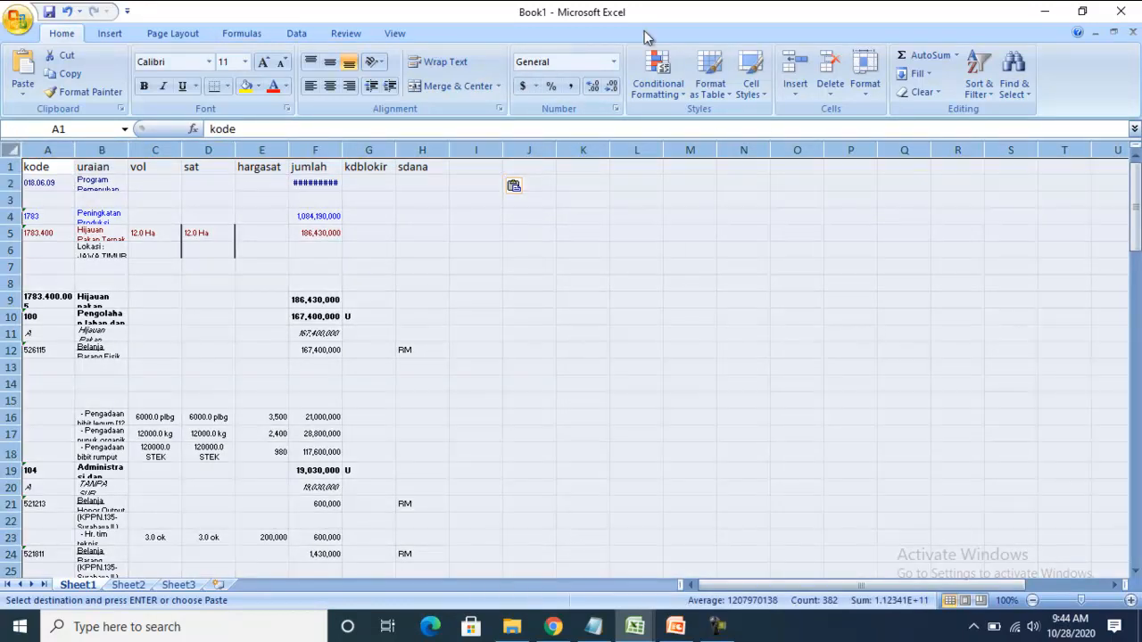
left_click(978, 79)
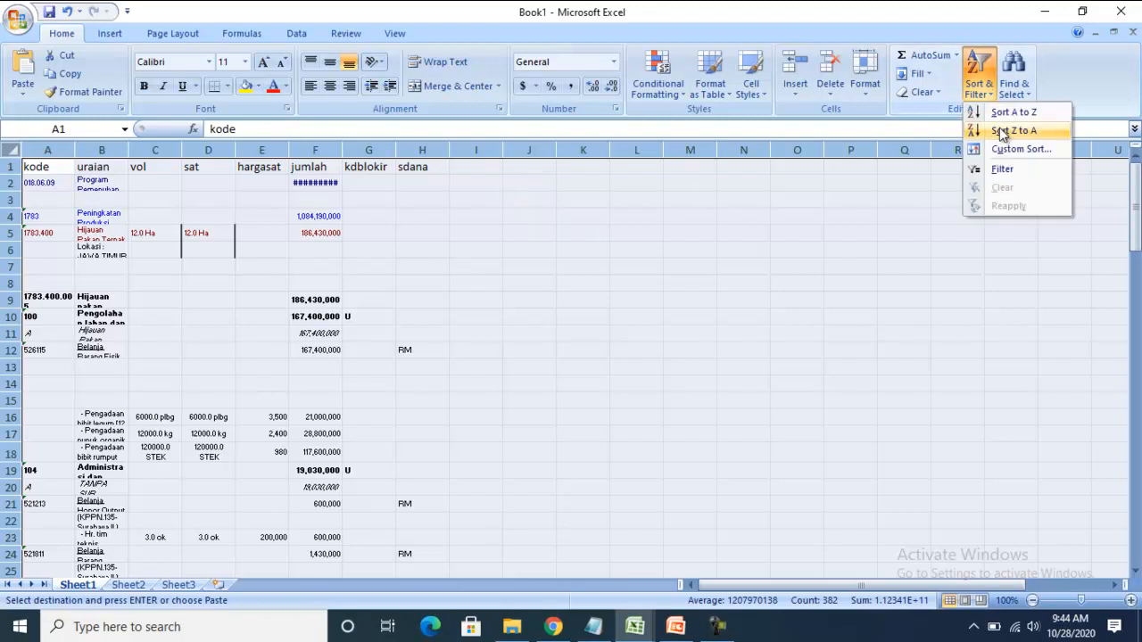
left_click(1017, 170)
left_click(578, 222)
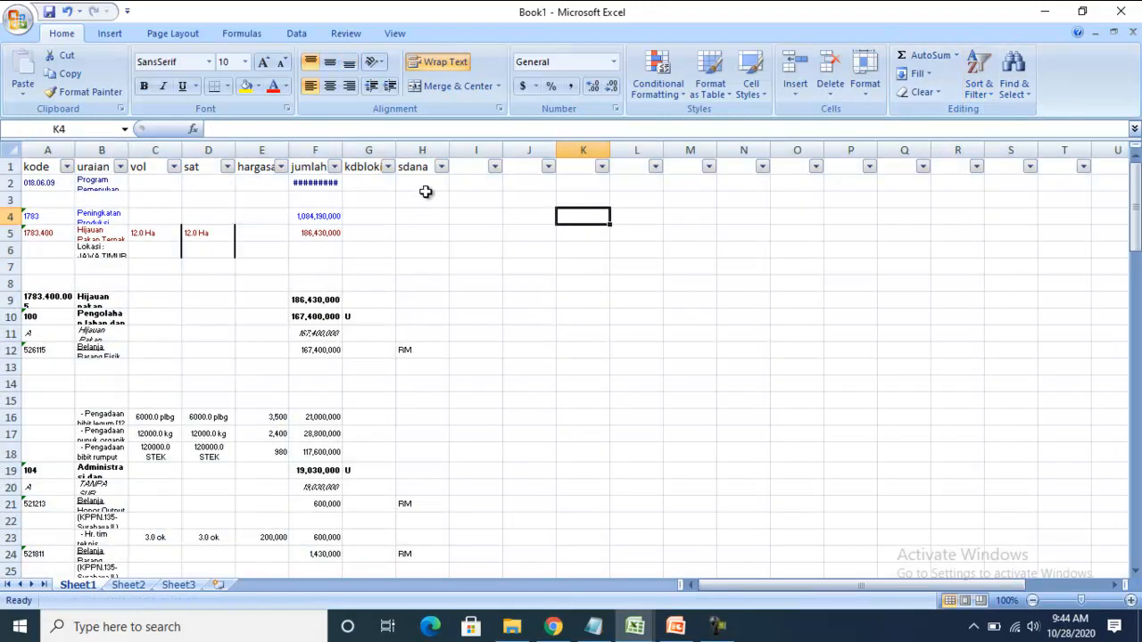
- Delete the empty columns from I onward so that filters remain only on kode through sdana
left_click_drag(460, 150, 1082, 150)
right_click(1082, 150)
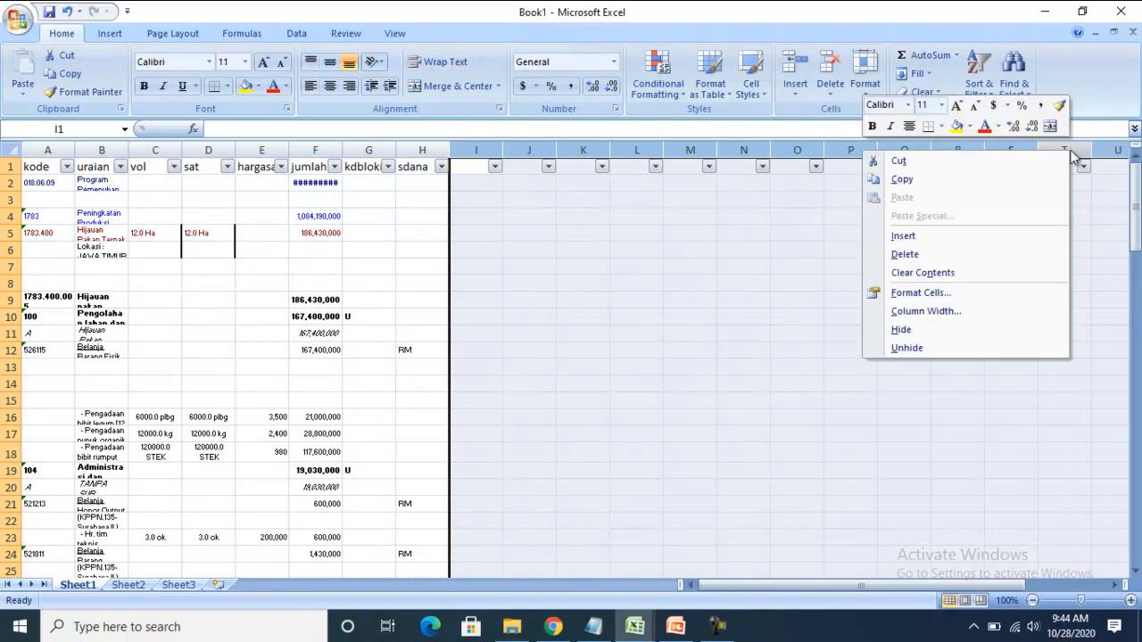
left_click(955, 250)
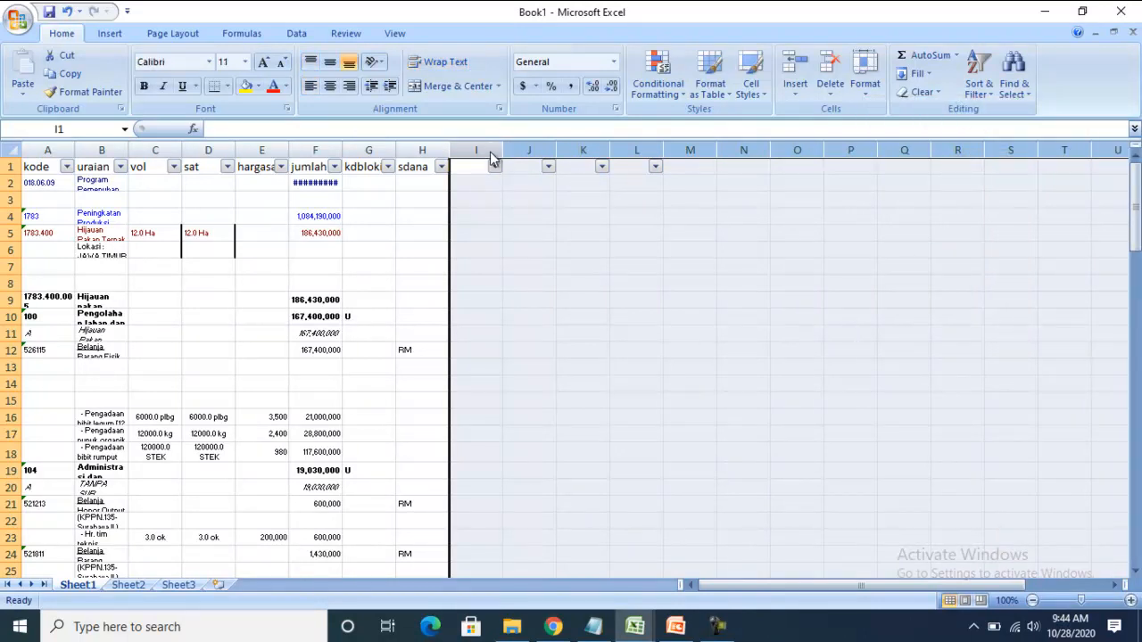
right_click(492, 150)
left_click(669, 259)
left_click(669, 256)
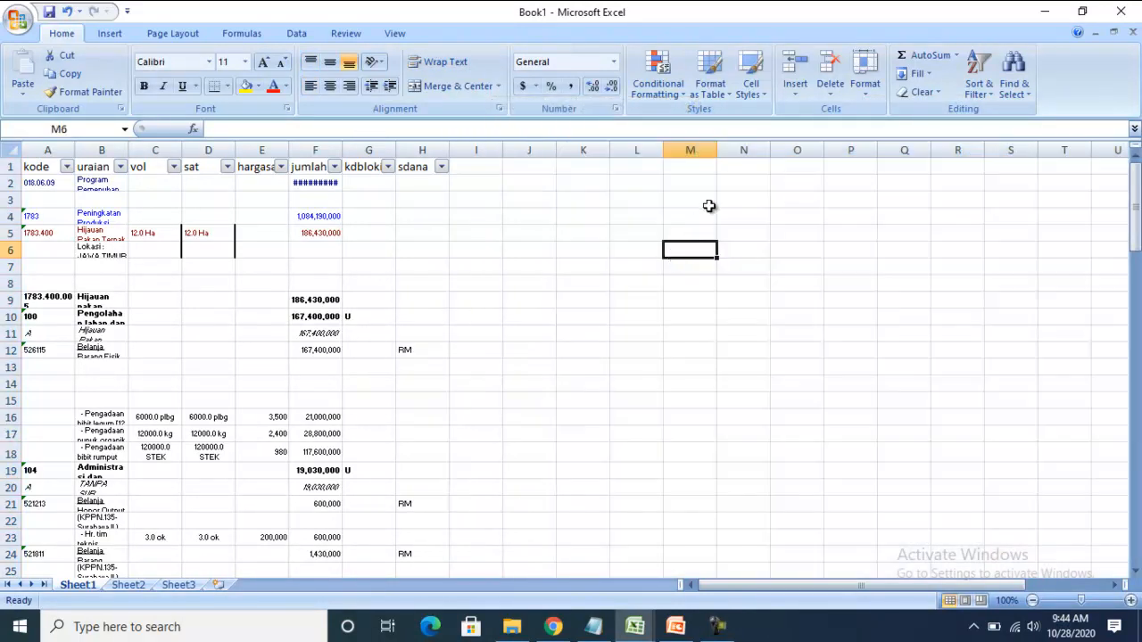
- Filter the uraian column to show only the (Blanks) rows
left_click(36, 200)
left_click(12, 201)
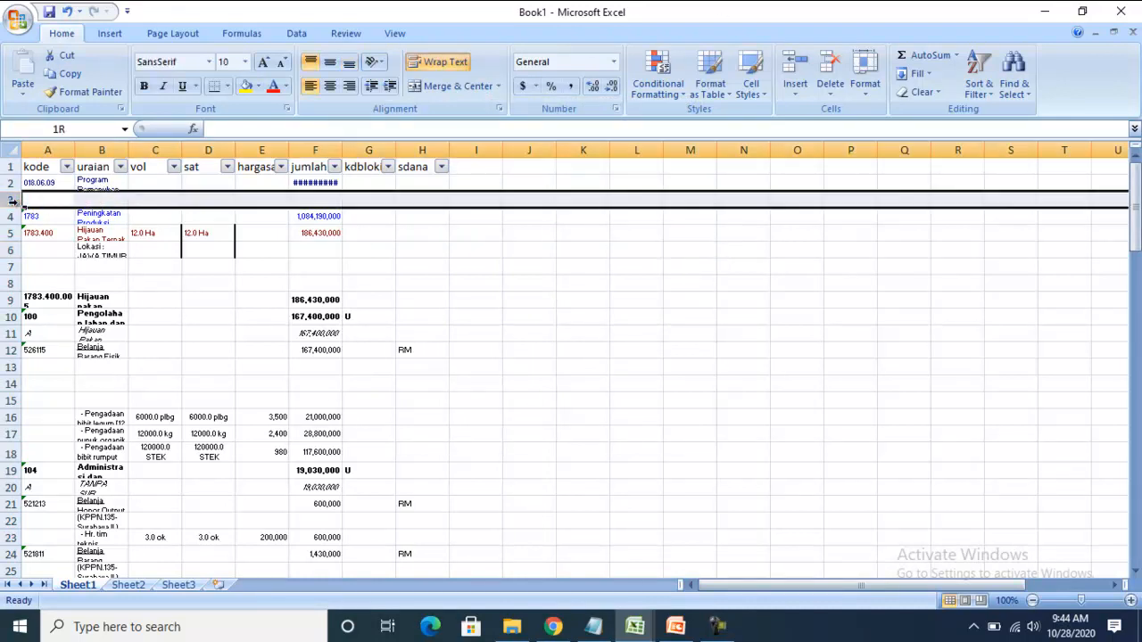
left_click_drag(13, 266, 14, 283)
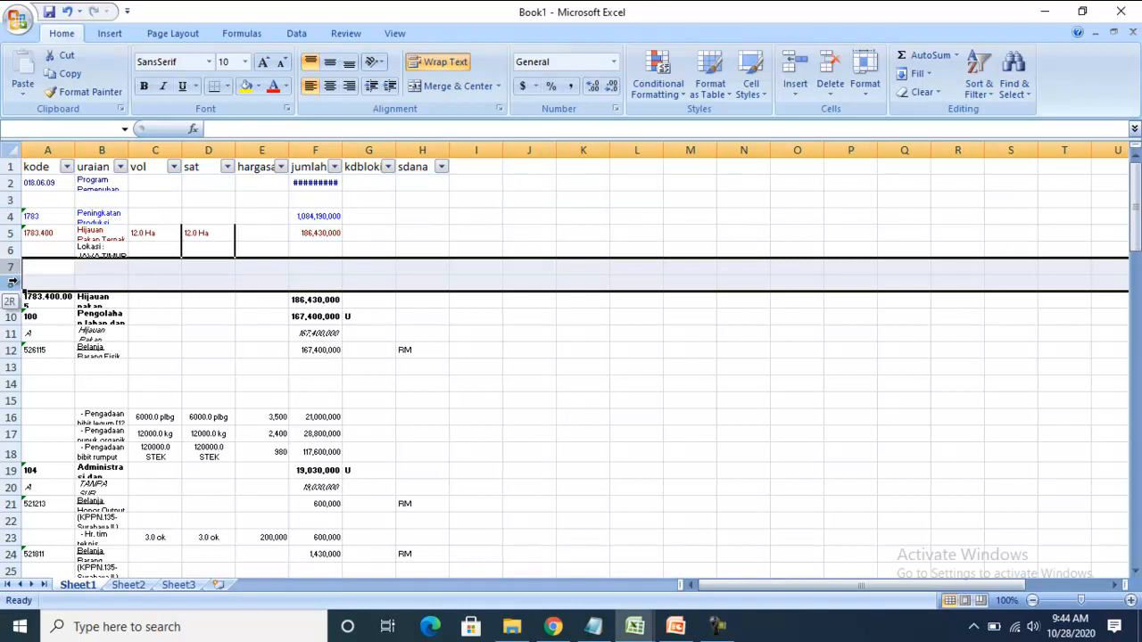
left_click(137, 189)
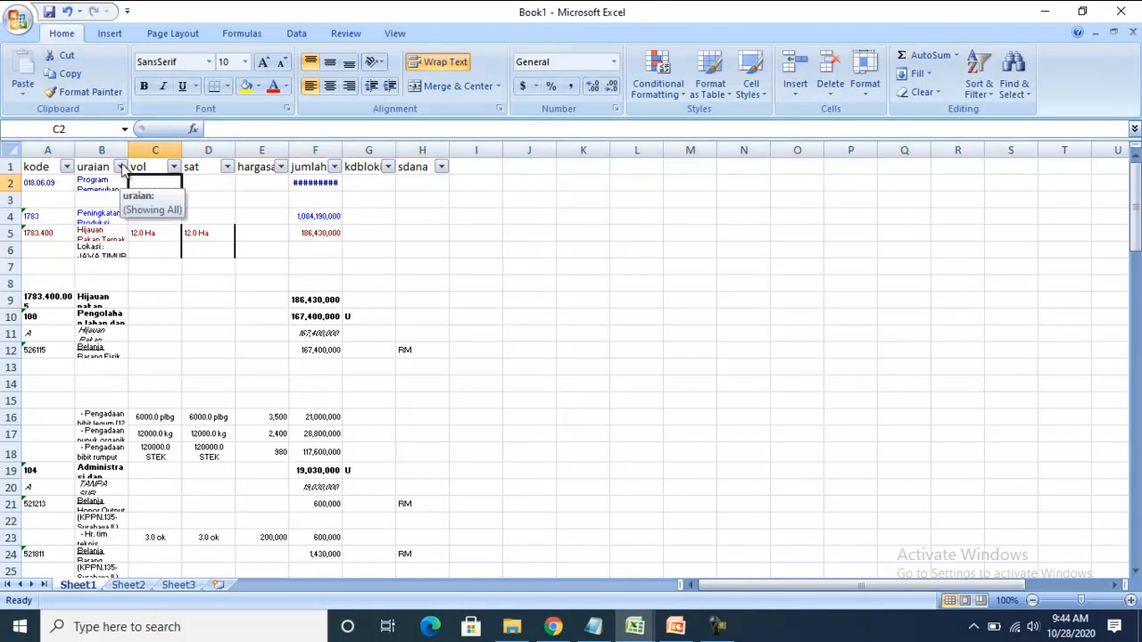
left_click(120, 166)
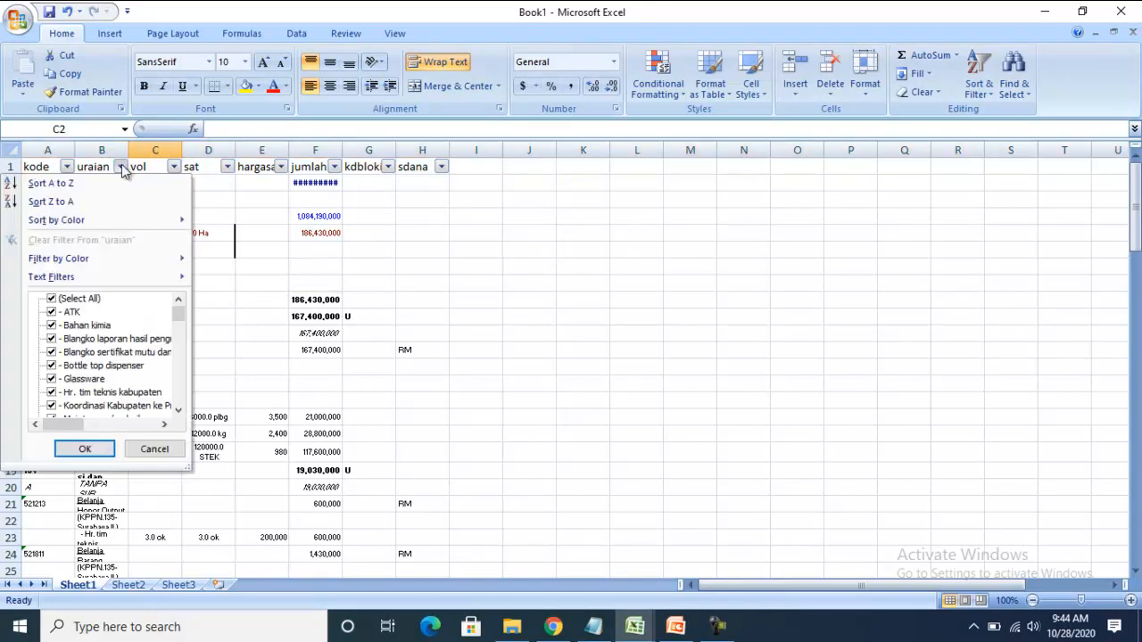
left_click(92, 301)
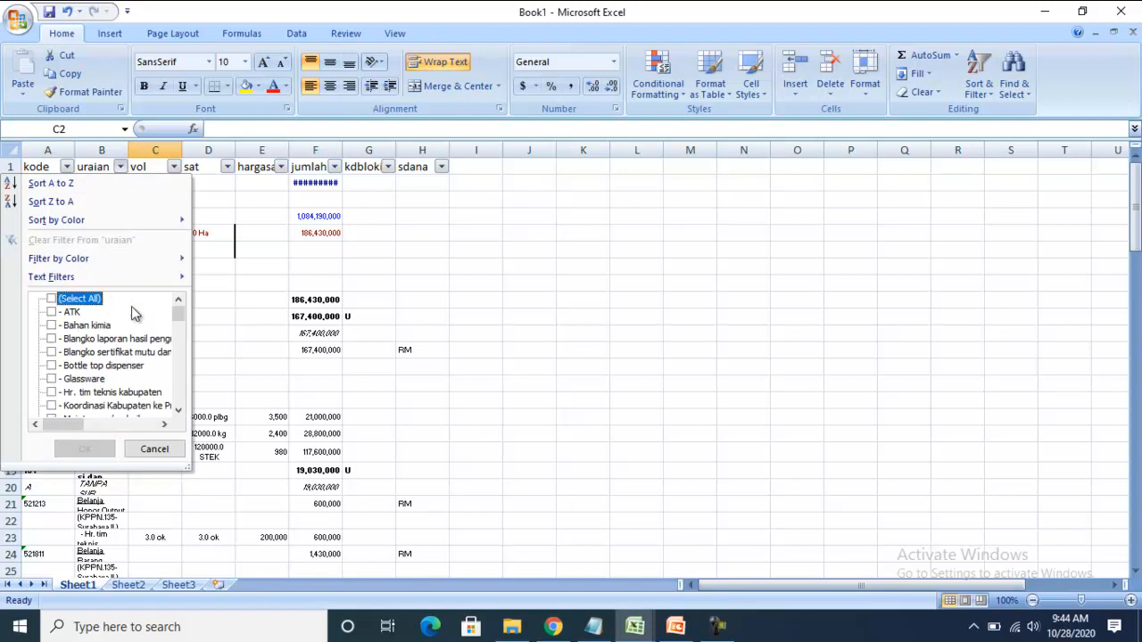
scroll(178, 321, "down", 8)
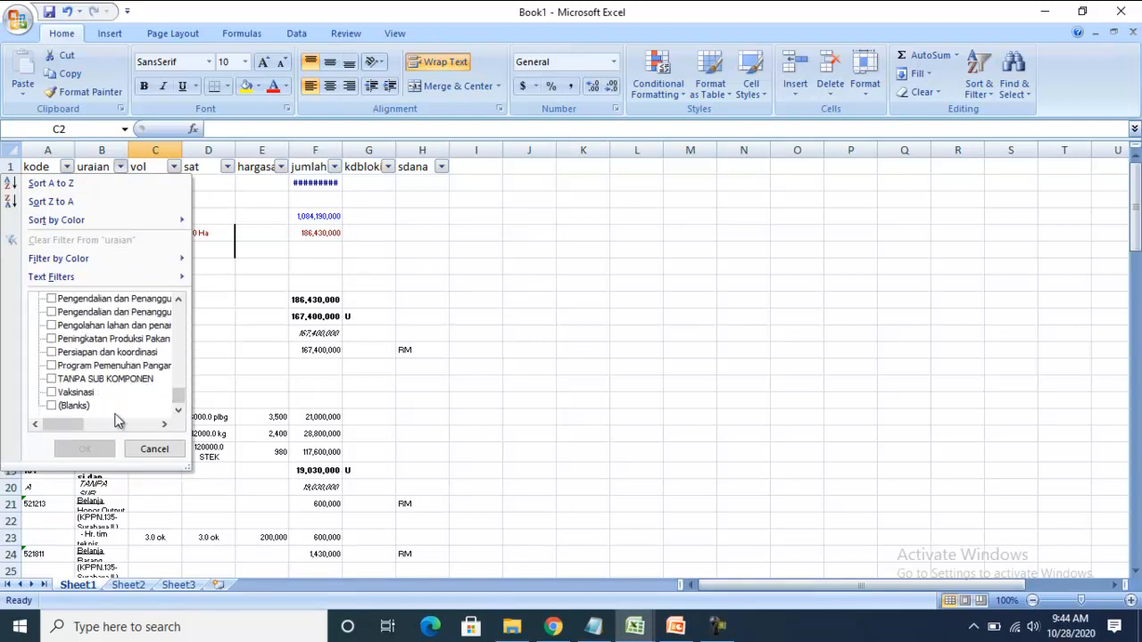
left_click(88, 408)
left_click(85, 449)
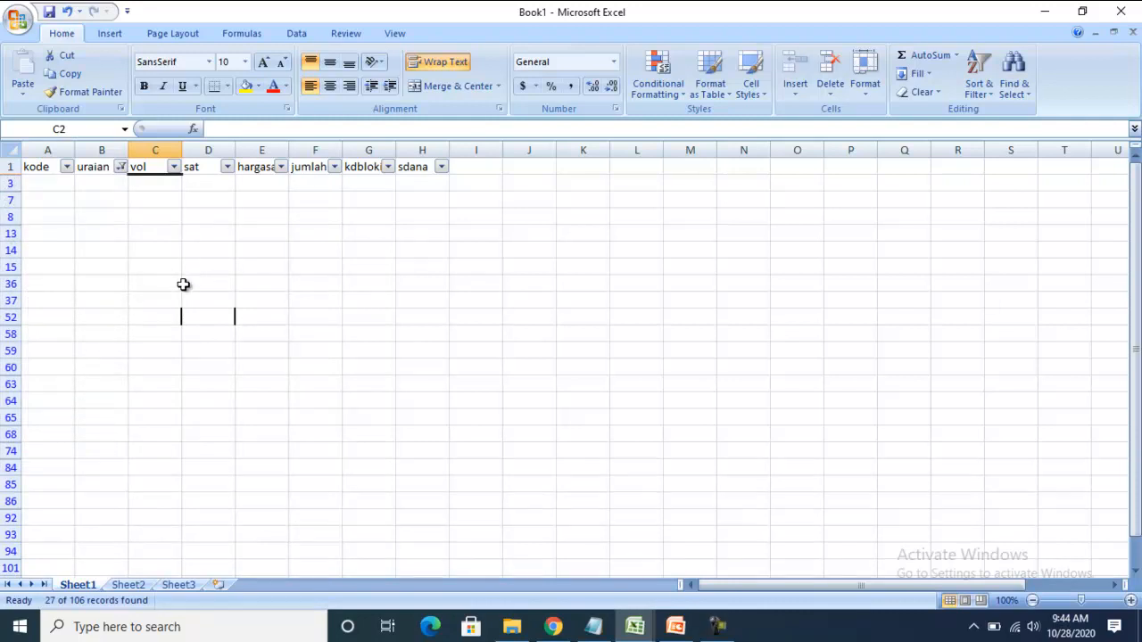
- Delete the filtered blank row 3 and the two successive blank rows that fall at row 6
scroll(181, 293, "down", 5)
scroll(184, 309, "up", 5)
left_click(11, 184)
right_click(12, 184)
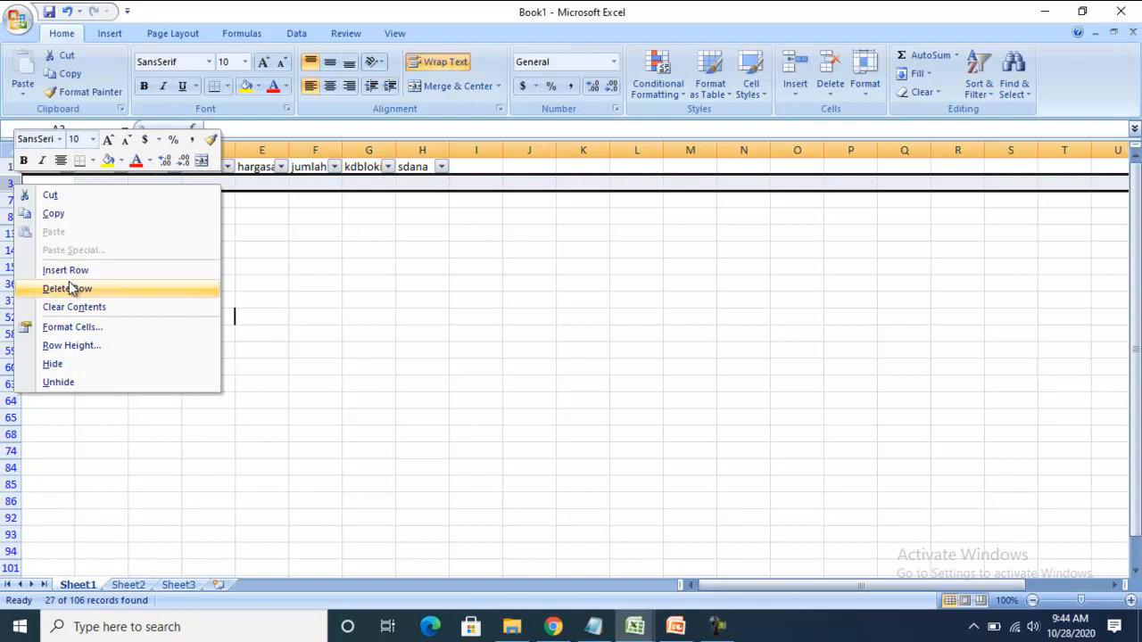
left_click(66, 288)
left_click(12, 187)
right_click(11, 186)
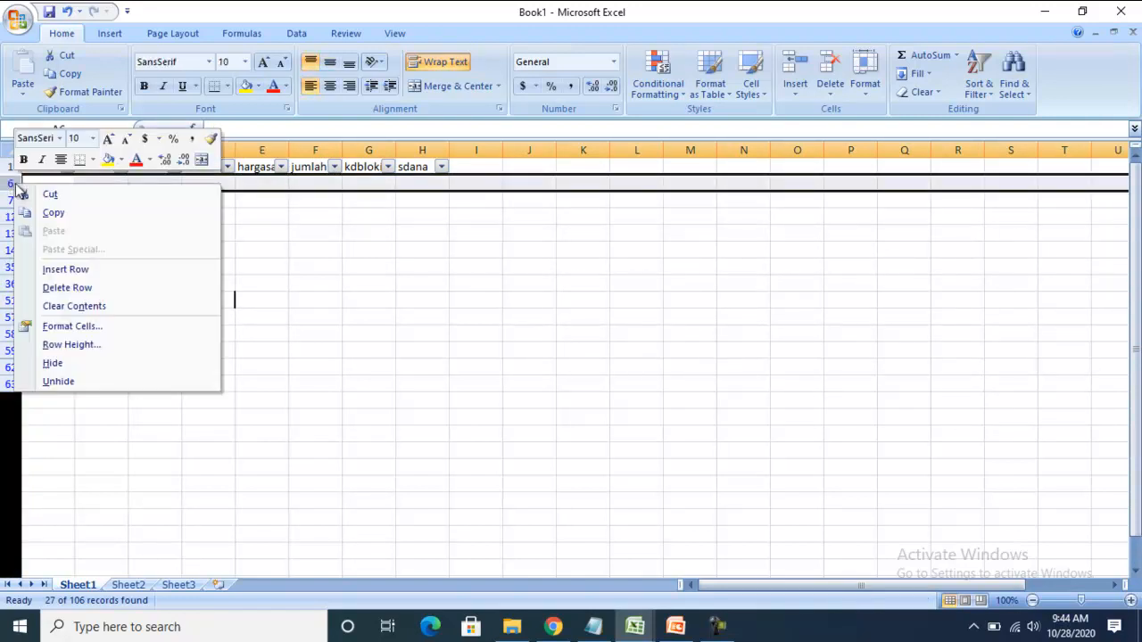
left_click(66, 288)
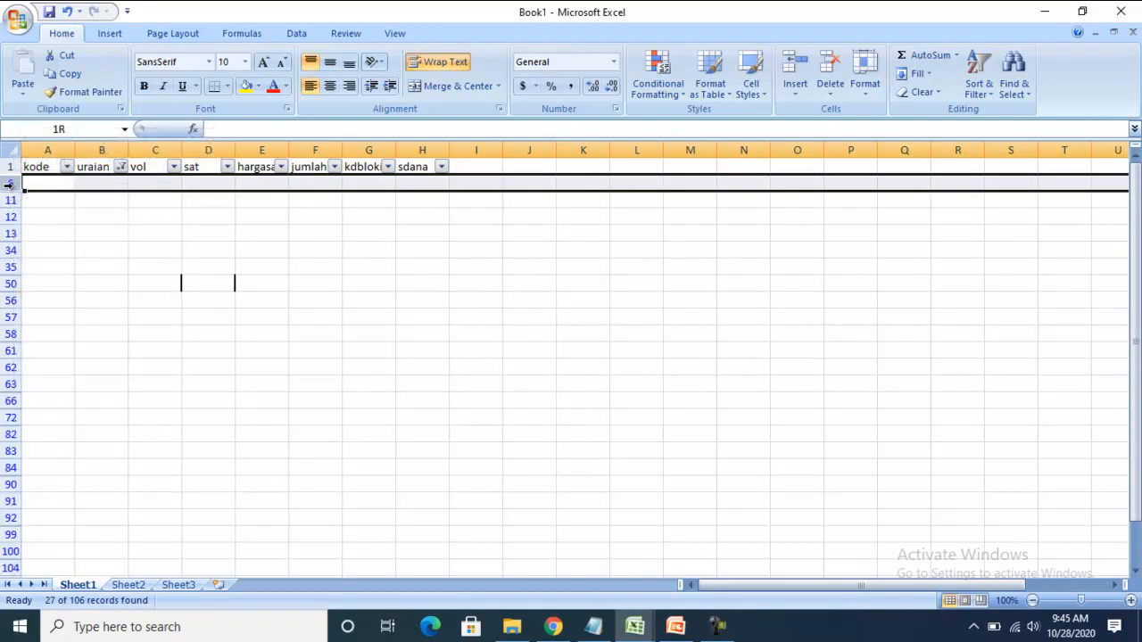
right_click(9, 184)
left_click(66, 288)
- Delete the filtered blank row 10, the blank rows 10 and 11 that follow it, and blank rows 30 and 31
right_click(10, 184)
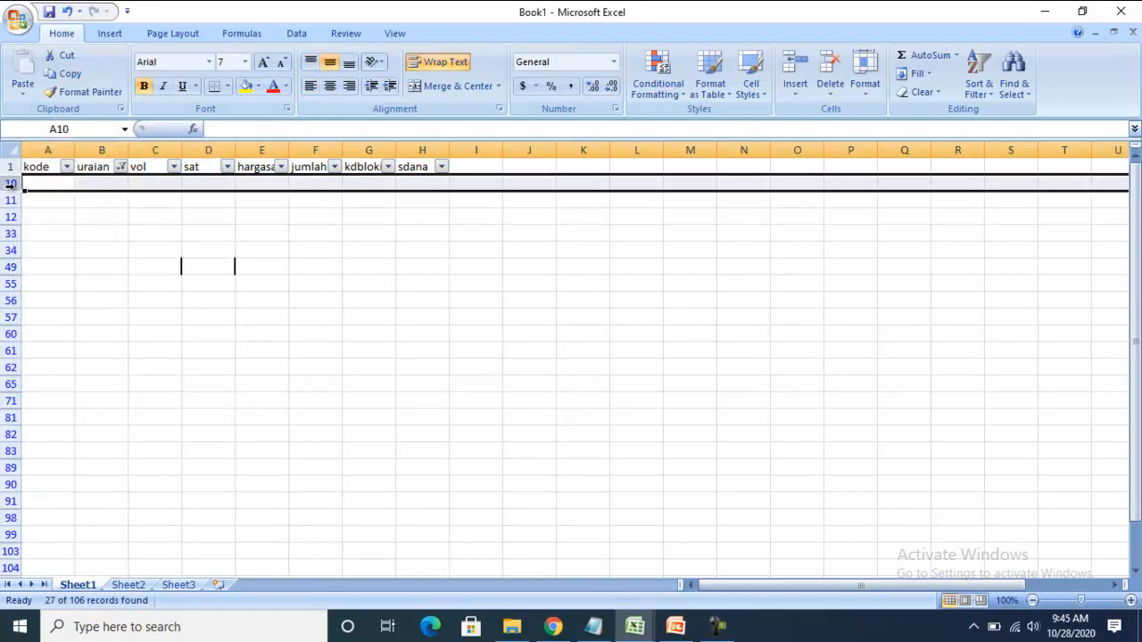
left_click(66, 289)
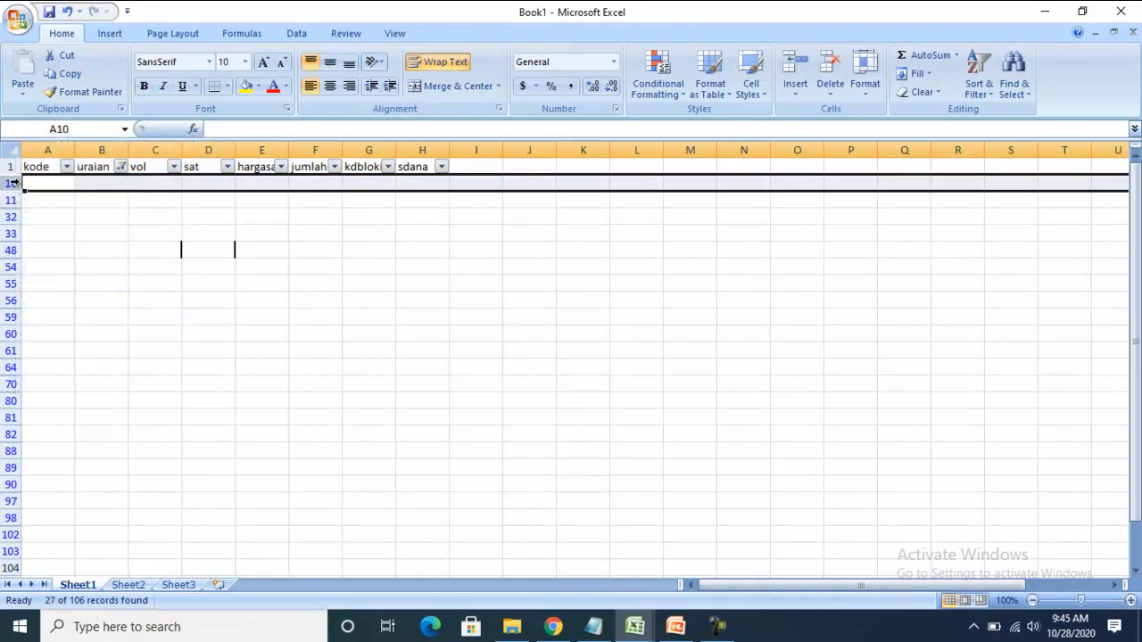
right_click(11, 184)
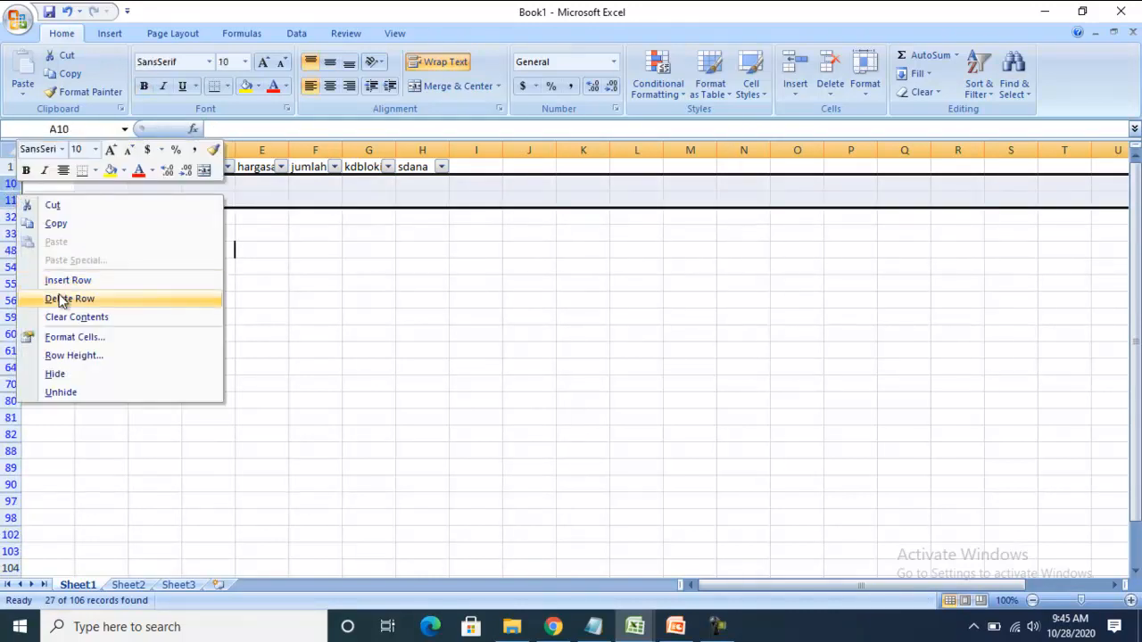
left_click(64, 298)
right_click(10, 184)
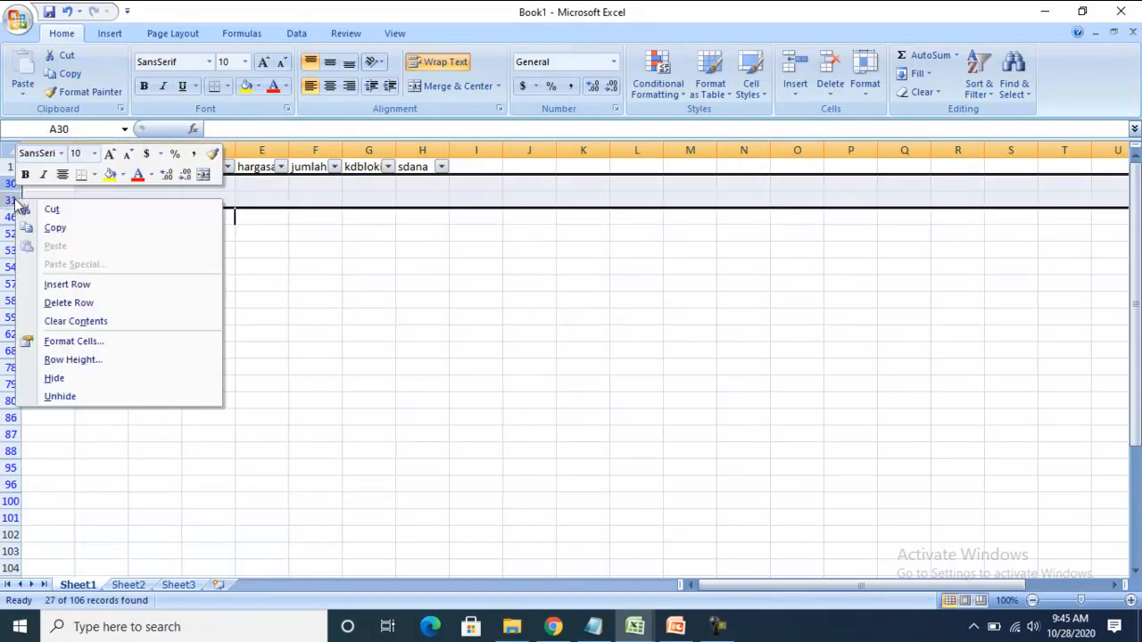
left_click(62, 301)
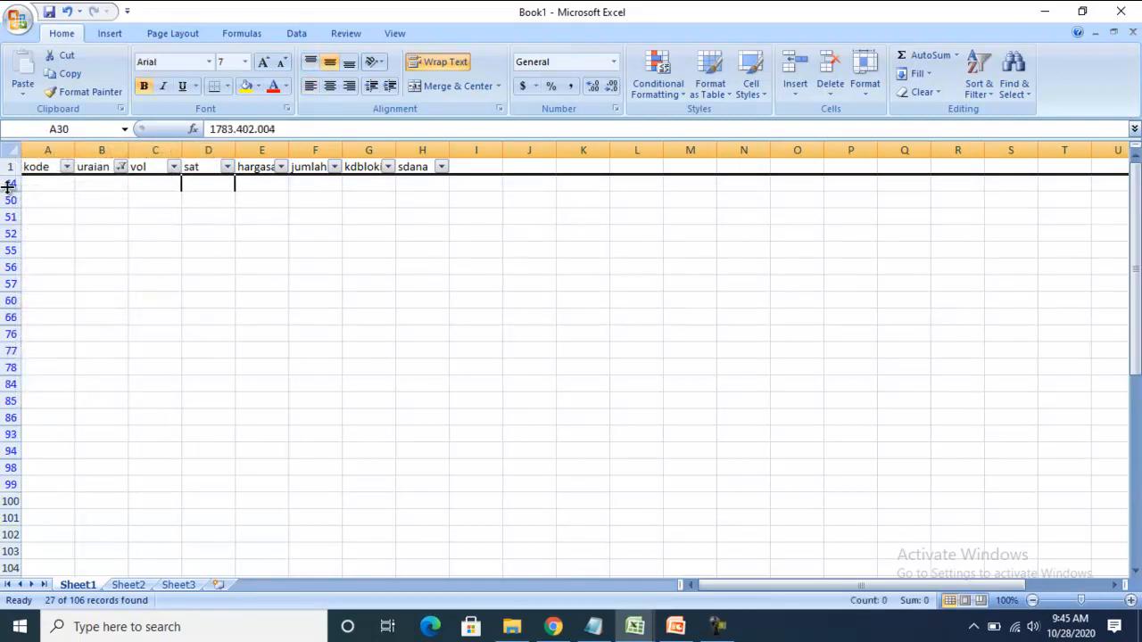
- Delete the filtered blank row 44 and the blank rows 49 to 51 that follow it
right_click(9, 185)
left_click(53, 291)
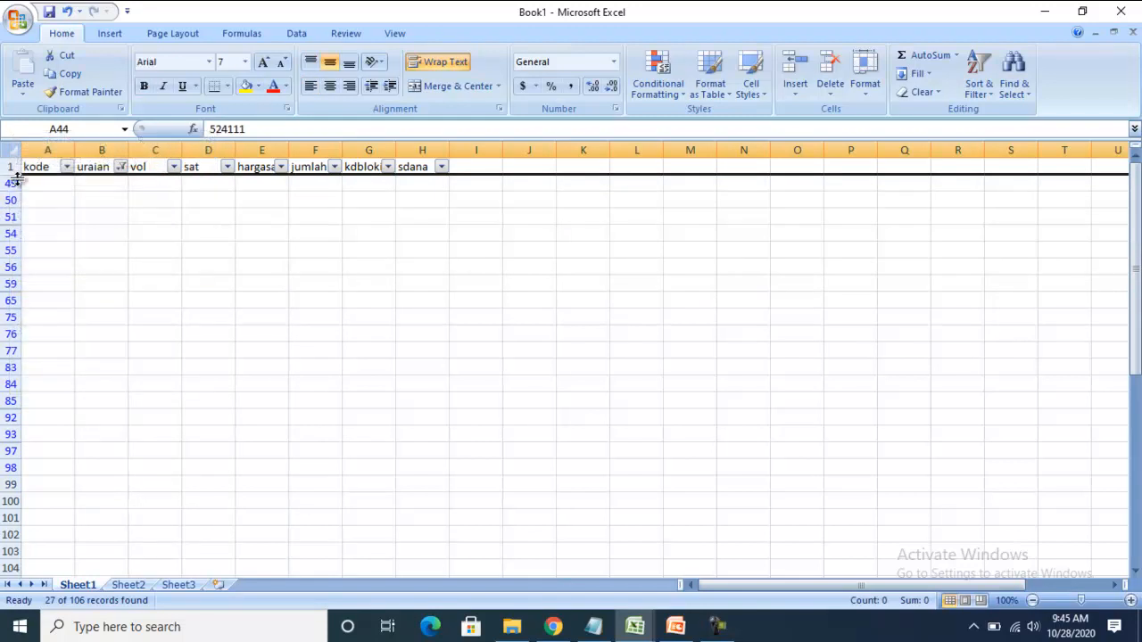
left_click_drag(11, 183, 11, 206)
right_click(11, 207)
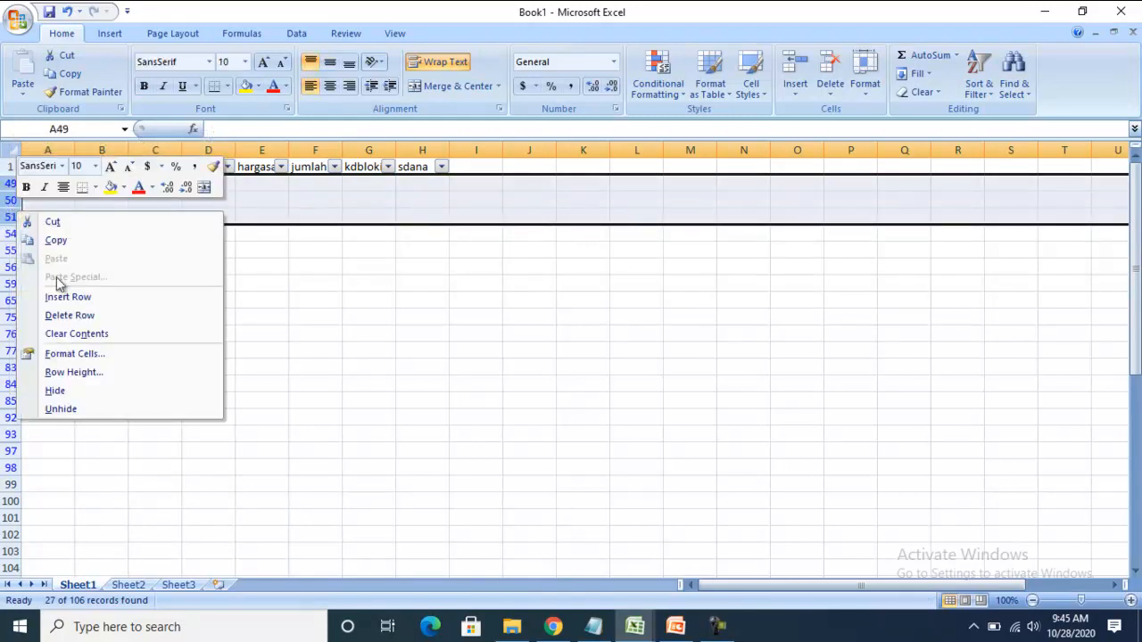
left_click(53, 316)
- Delete the filtered blank rows 51 to 53, and the blank row that falls at row 53
left_click_drag(16, 188, 11, 216)
right_click(12, 215)
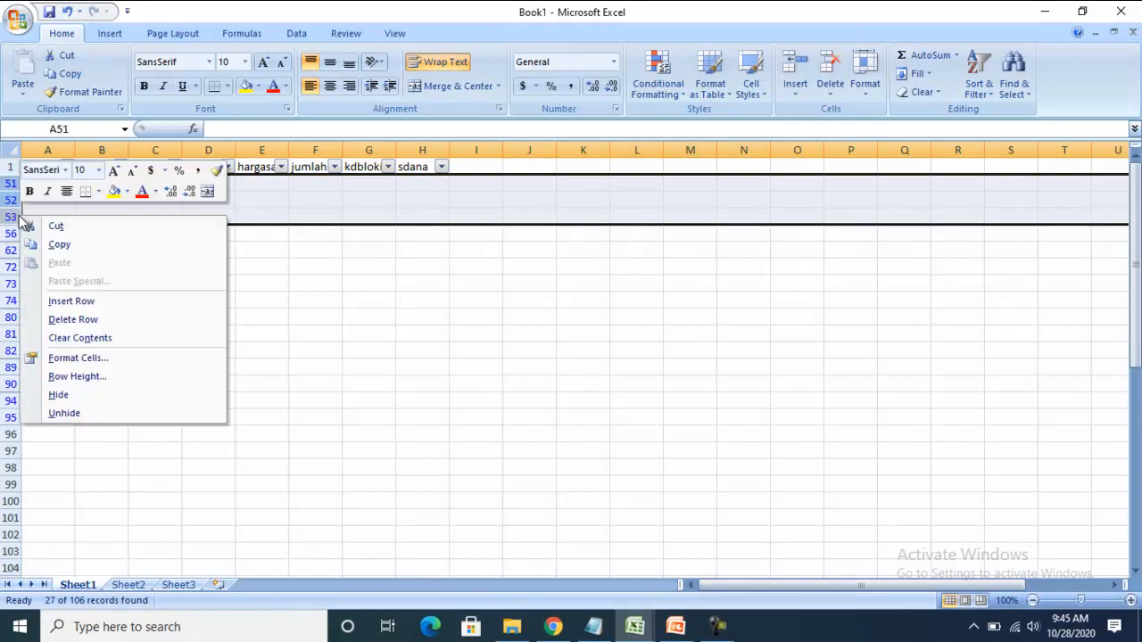
left_click(56, 319)
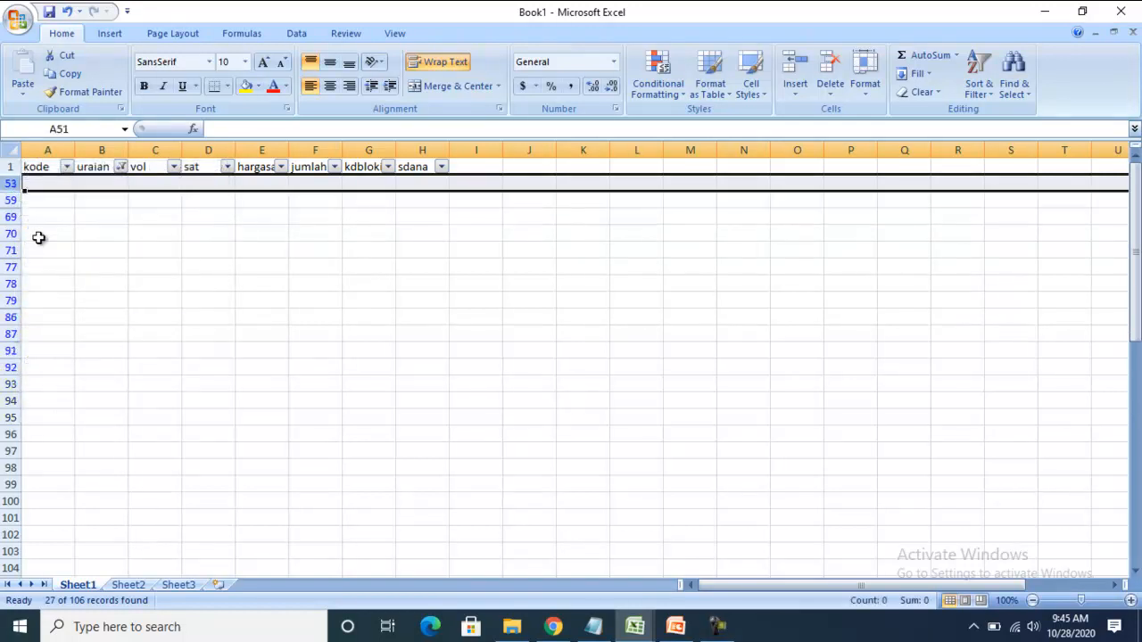
left_click(10, 182)
right_click(11, 183)
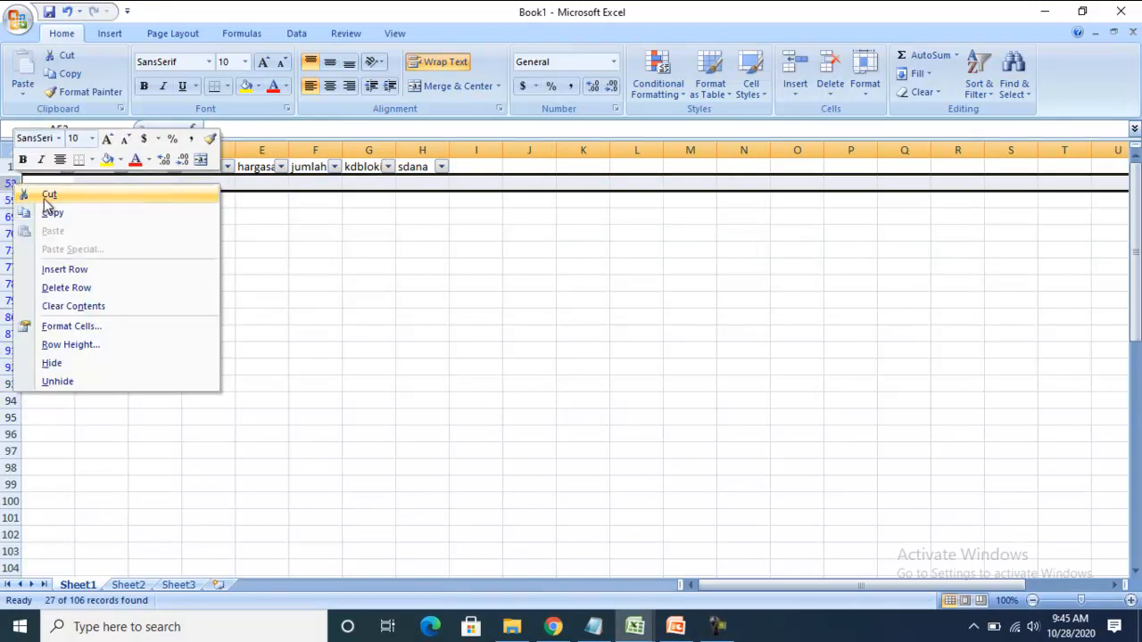
left_click(55, 288)
- Delete the next single filtered blank row and the blank rows 67 to 69
left_click(11, 182)
right_click(11, 182)
left_click(63, 283)
left_click_drag(11, 183, 13, 214)
right_click(12, 216)
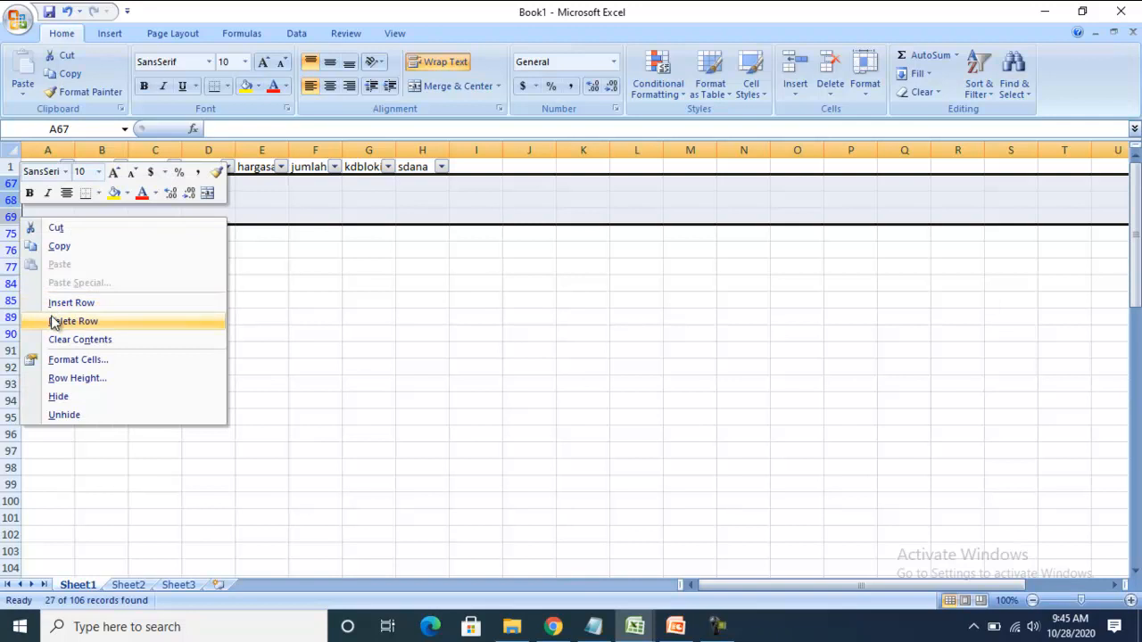
left_click(55, 323)
- Delete the filtered blank rows 72 to 74 and the blank rows 78 and 79
left_click_drag(11, 183, 13, 215)
right_click(13, 216)
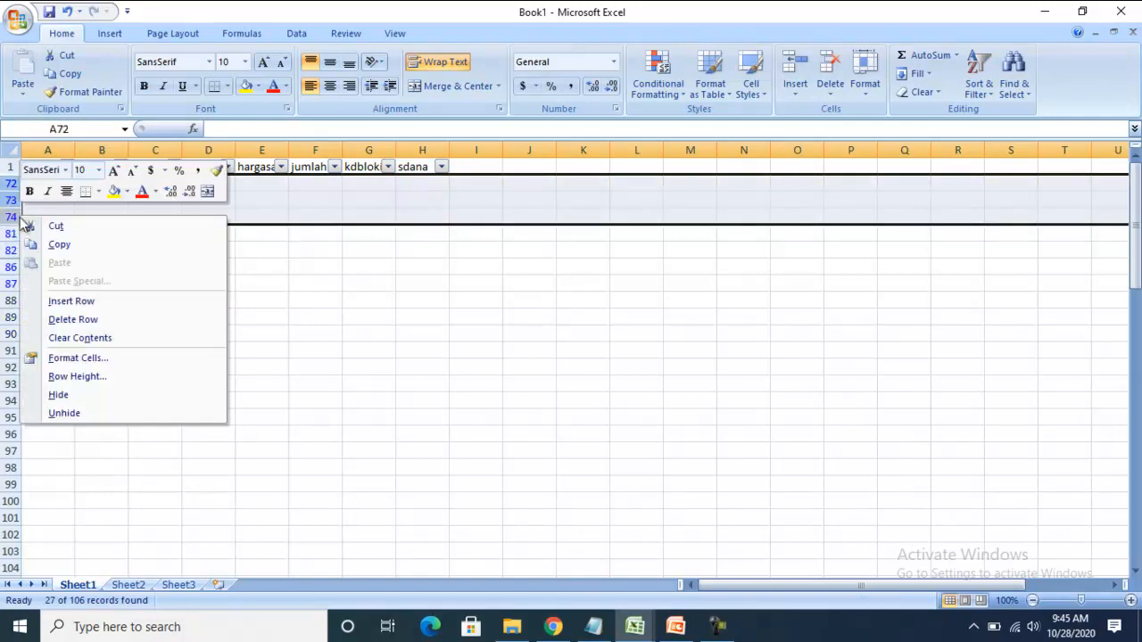
left_click(65, 319)
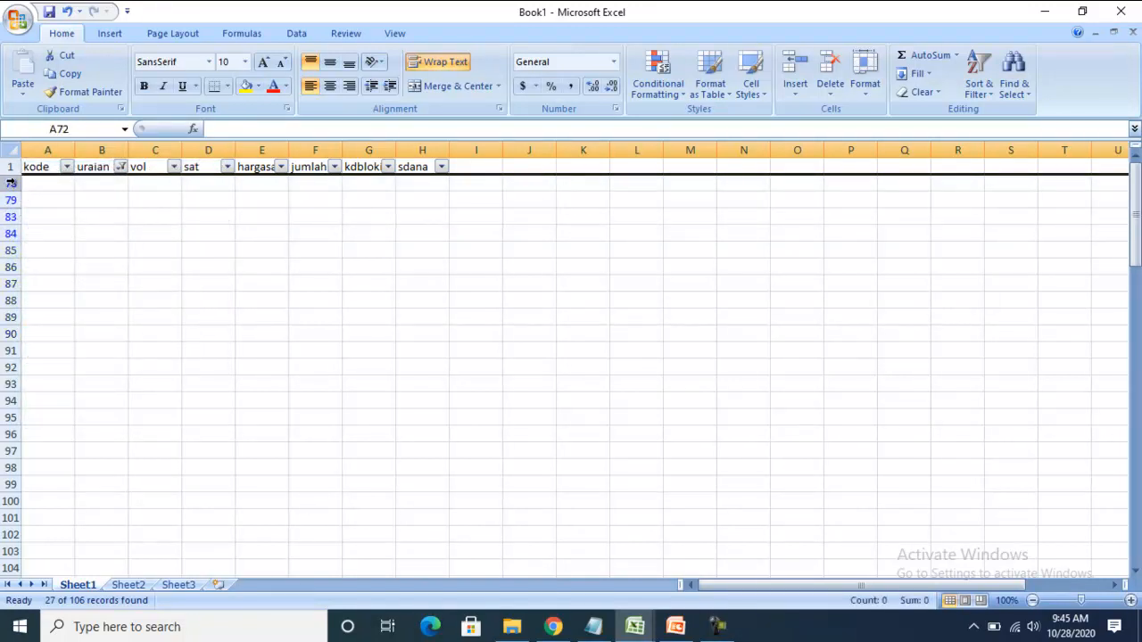
left_click_drag(11, 183, 13, 199)
right_click(14, 201)
left_click(69, 305)
- Delete the last filtered blank rows 81 and 82, and clear the filter from the uraian column
left_click_drag(11, 183, 12, 200)
right_click(12, 200)
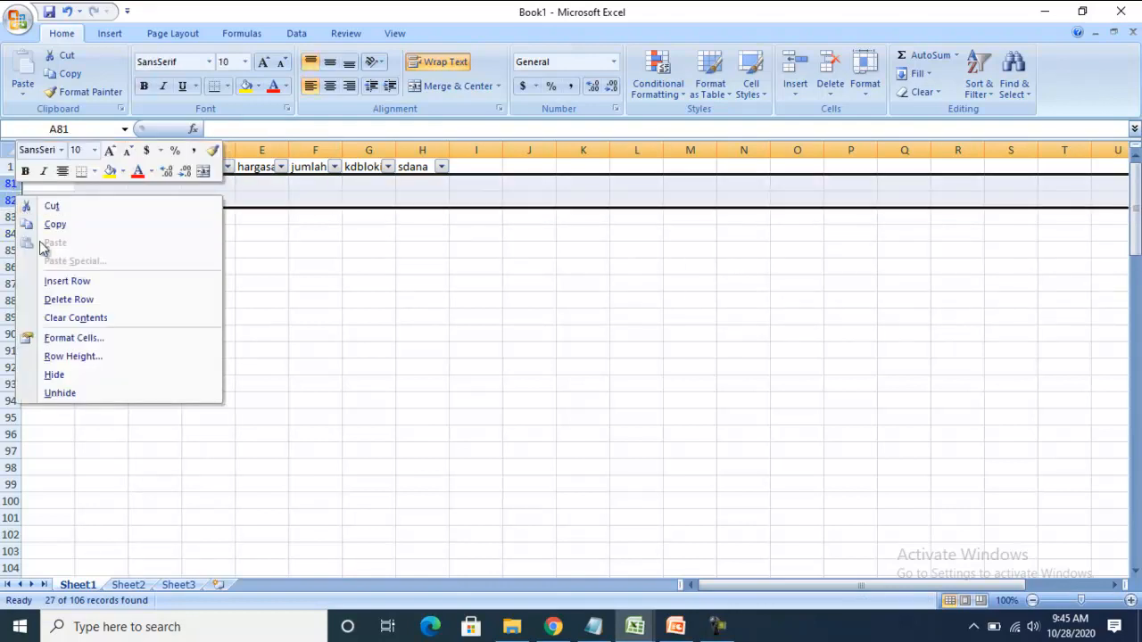
left_click(63, 302)
left_click(178, 283)
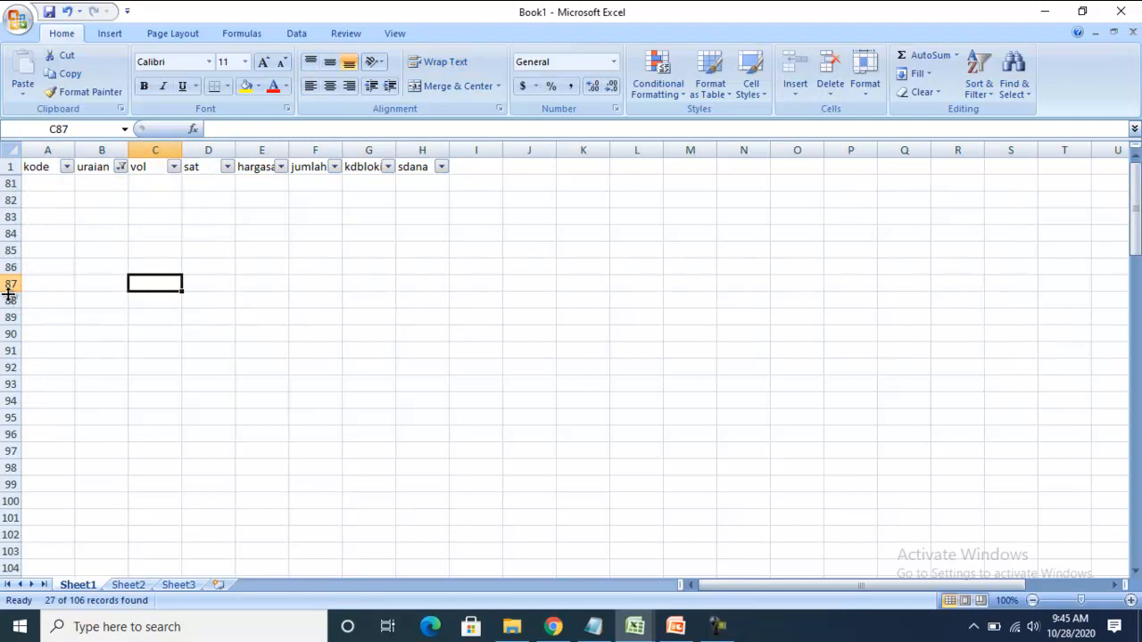
left_click(120, 167)
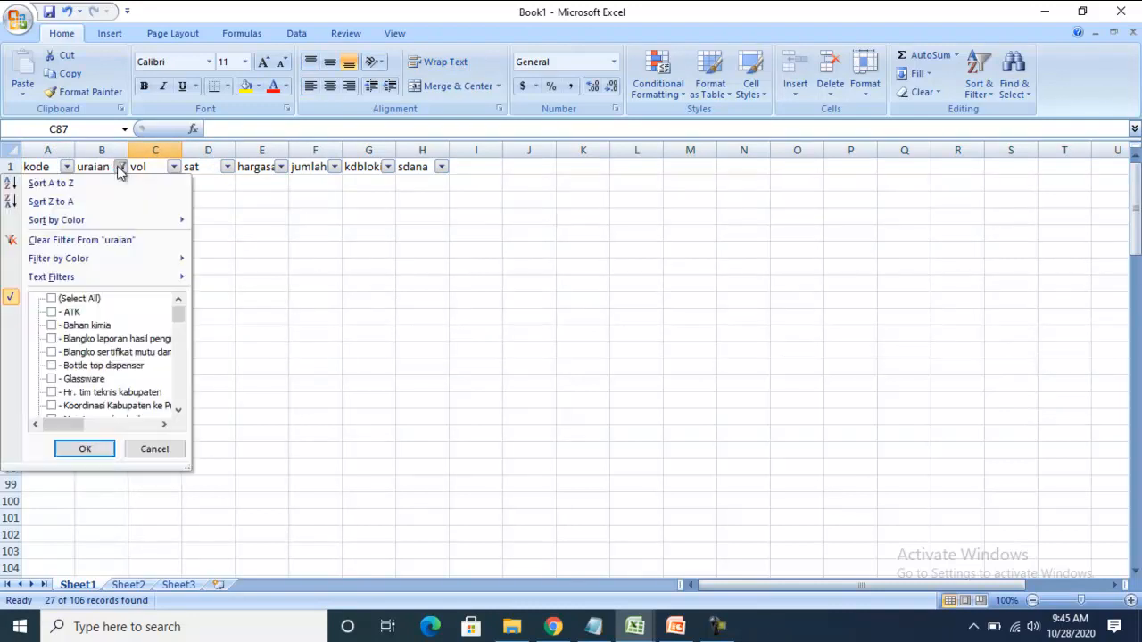
left_click(112, 239)
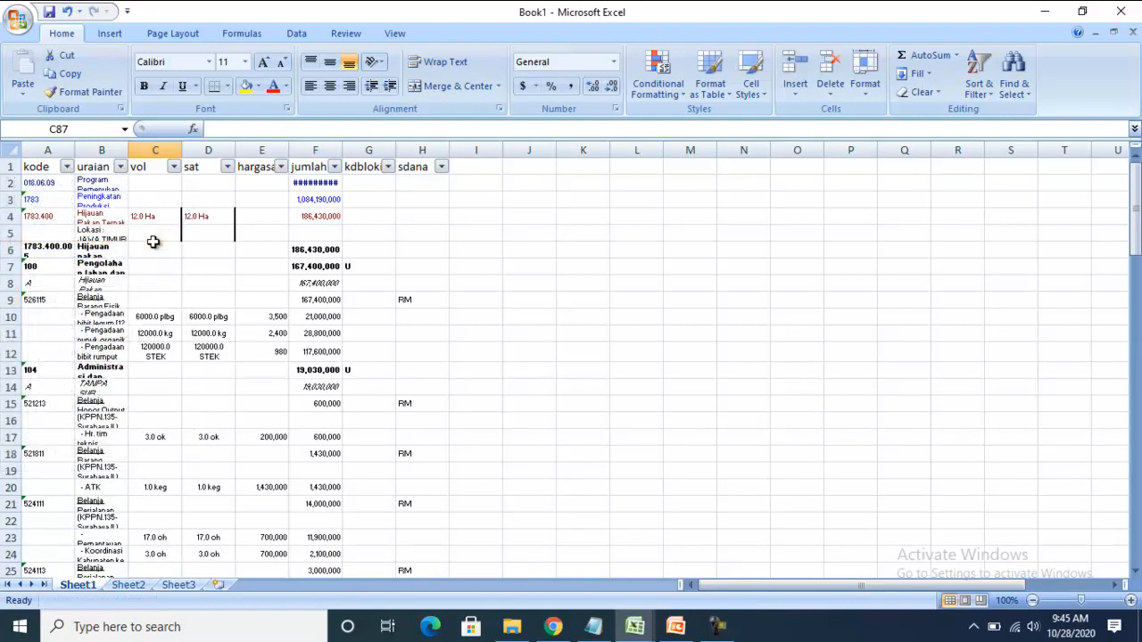
- Filter the vol column to show only the (Blanks) rows
left_click(148, 182)
left_click(212, 186)
left_click(255, 189)
left_click(153, 184)
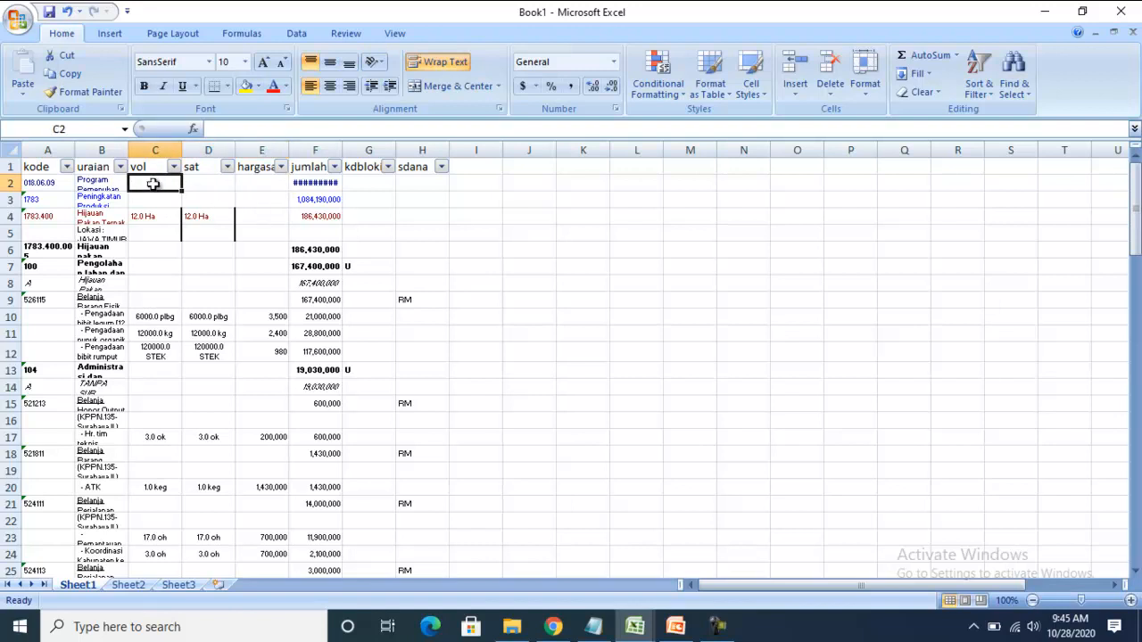
left_click(164, 196)
left_click(174, 166)
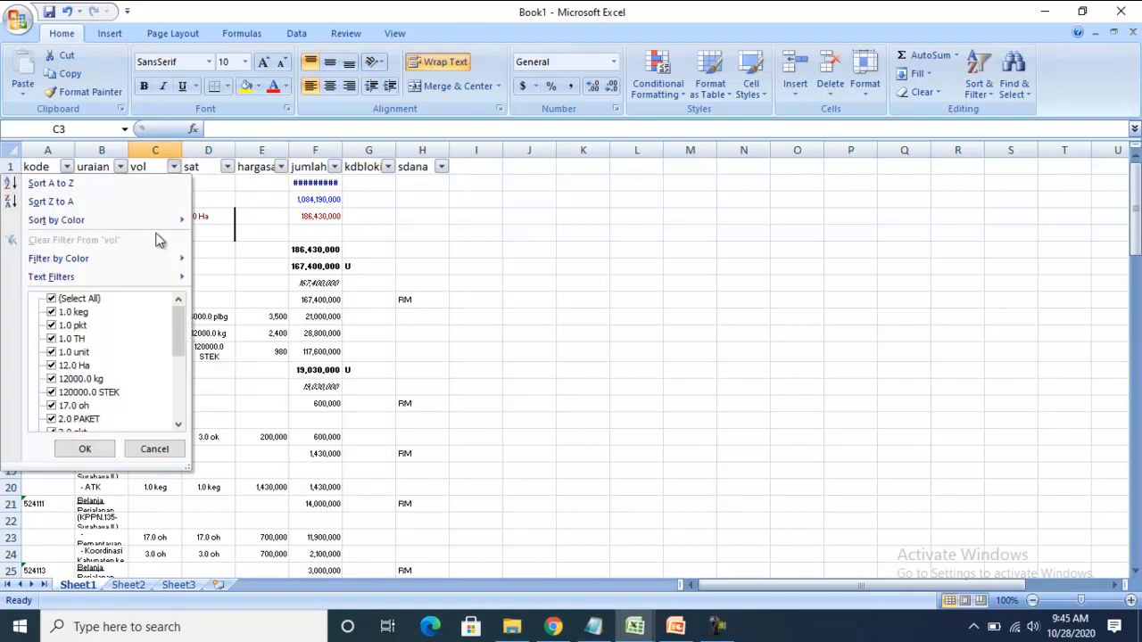
left_click(92, 297)
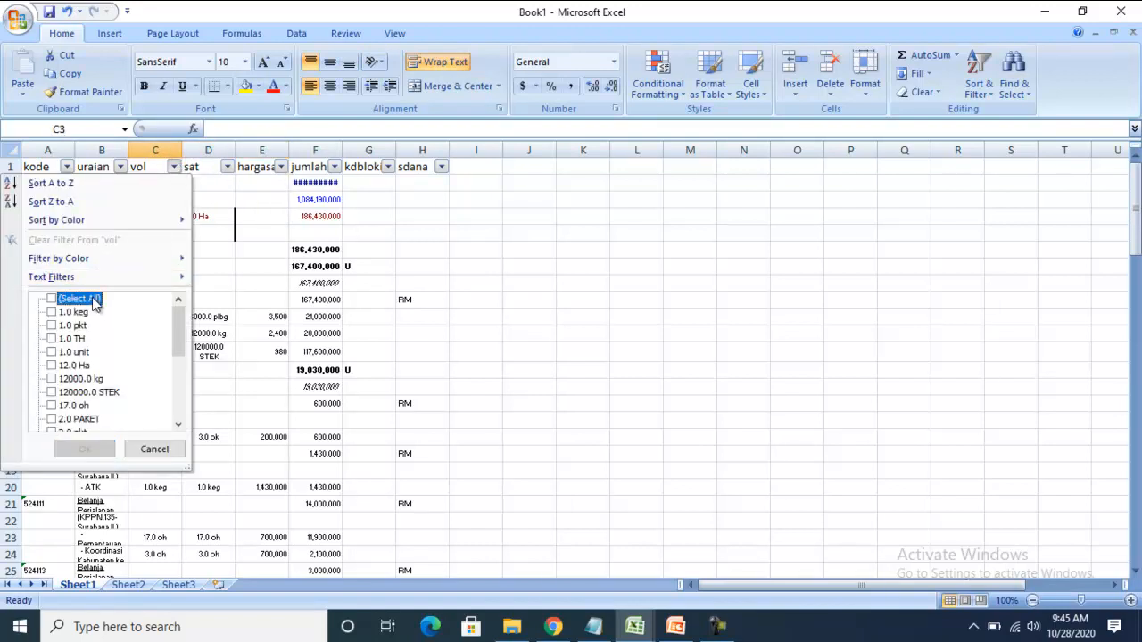
left_click_drag(178, 322, 121, 418)
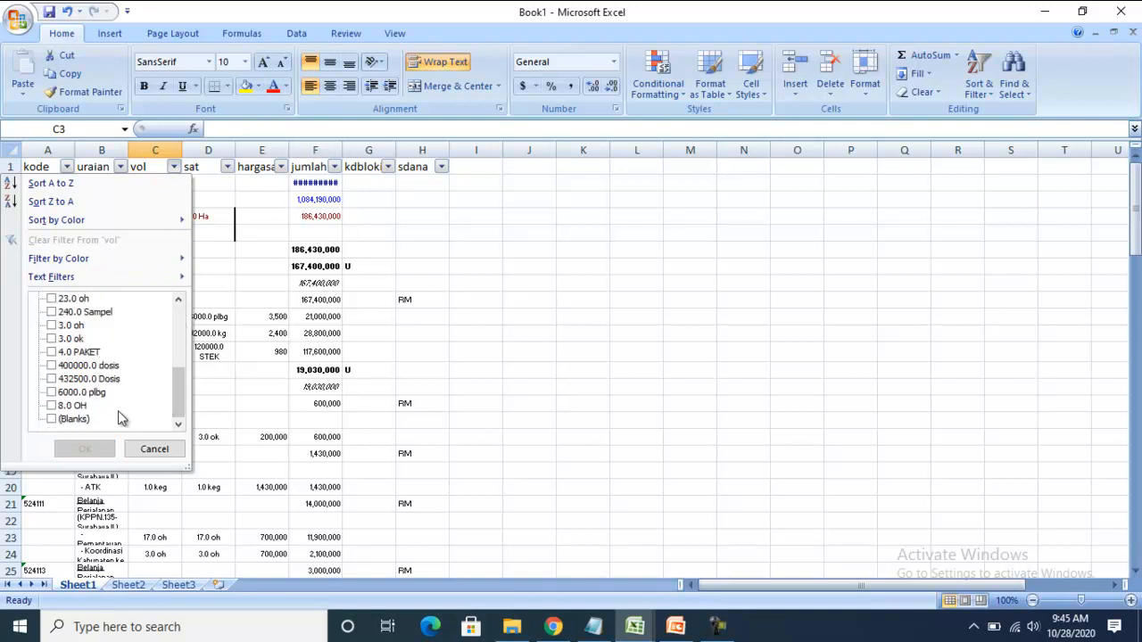
left_click(74, 419)
left_click(84, 449)
- Fill every blank vol cell from C2 down to row 80 with 0, and clear the vol filter
left_click(175, 184)
type("0")
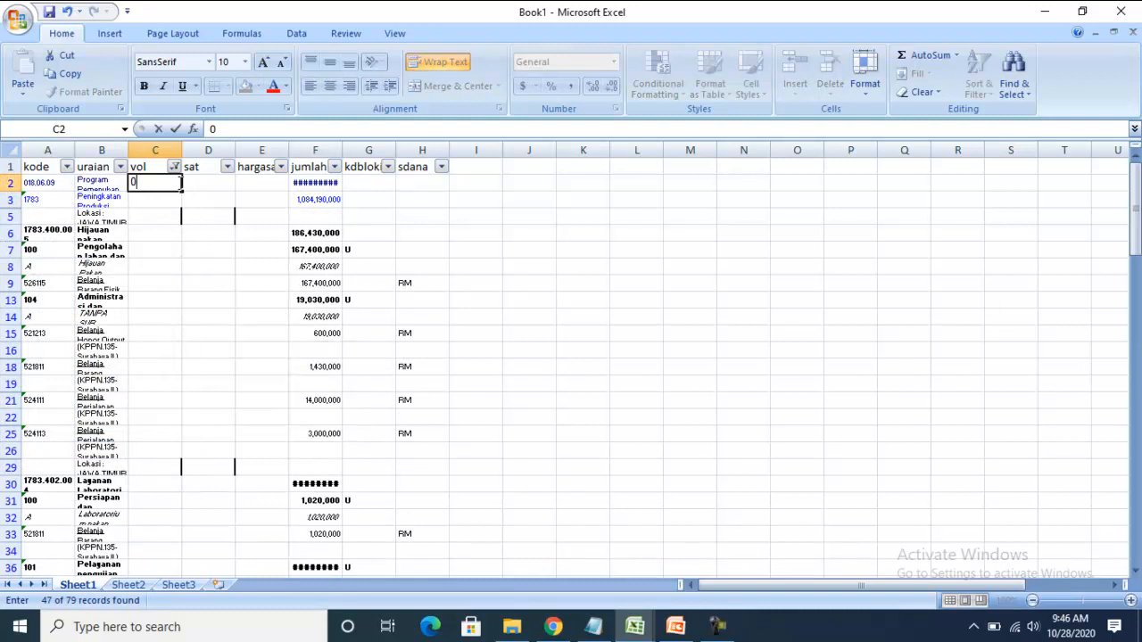
key("ctrl+Return")
key("ctrl+c")
left_click(154, 198)
scroll(157, 299, "down", 5)
scroll(157, 299, "down", 7)
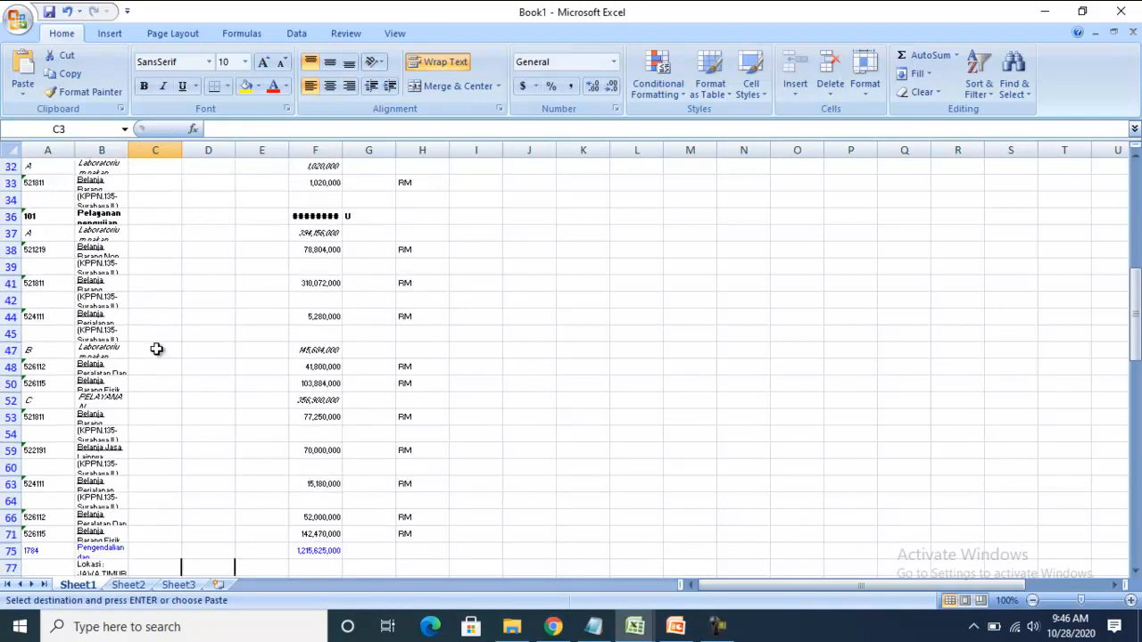
left_click(158, 368, "shift")
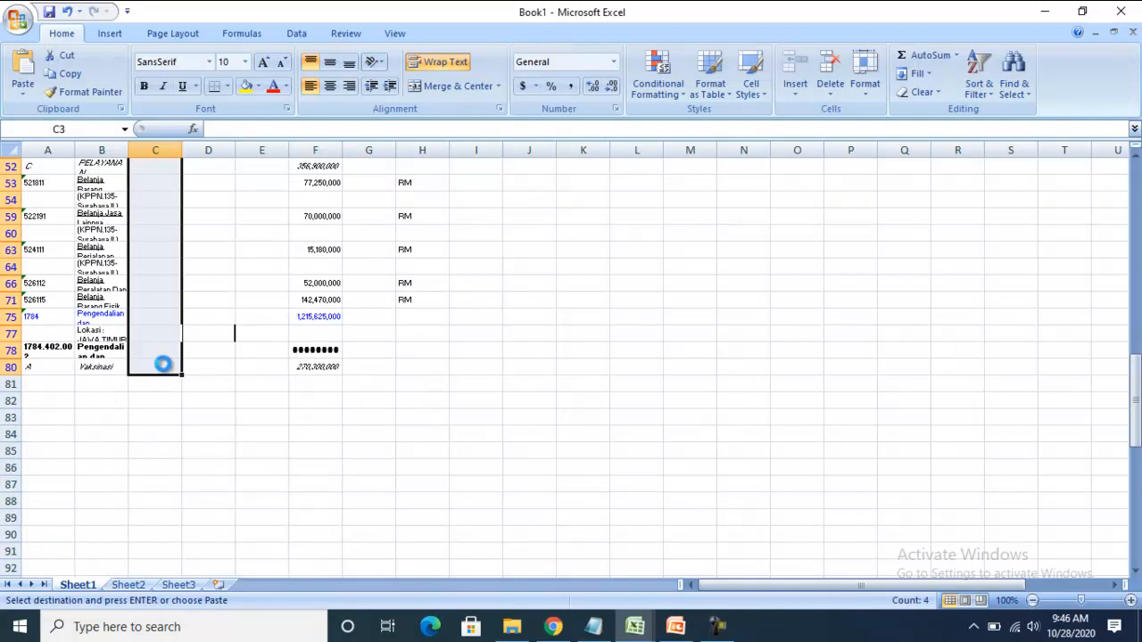
key("ctrl+v")
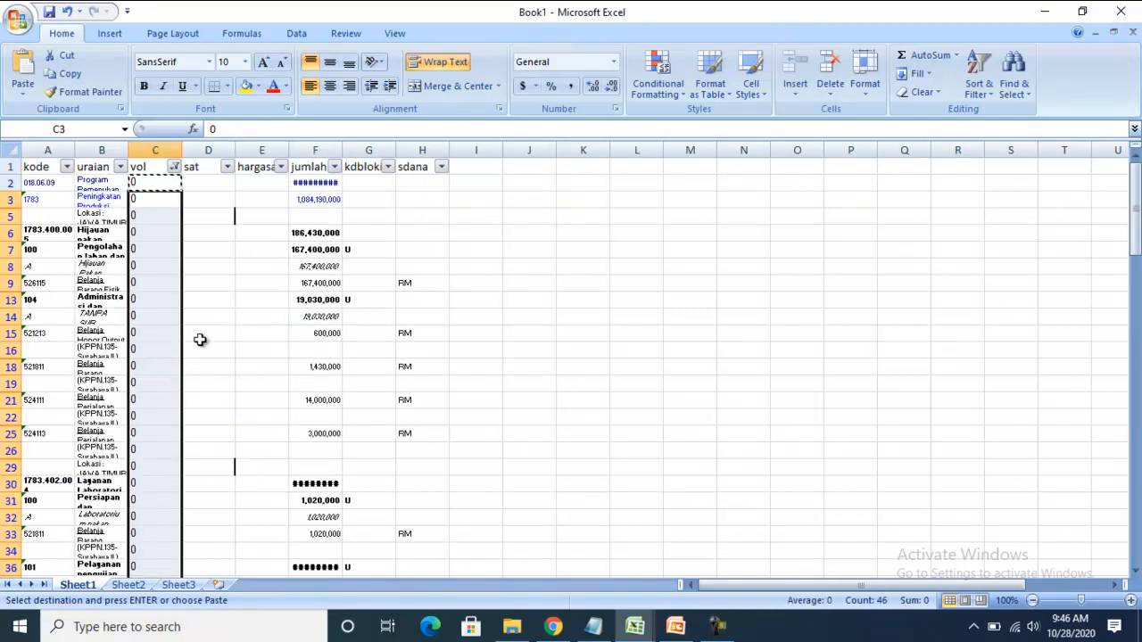
left_click(174, 168)
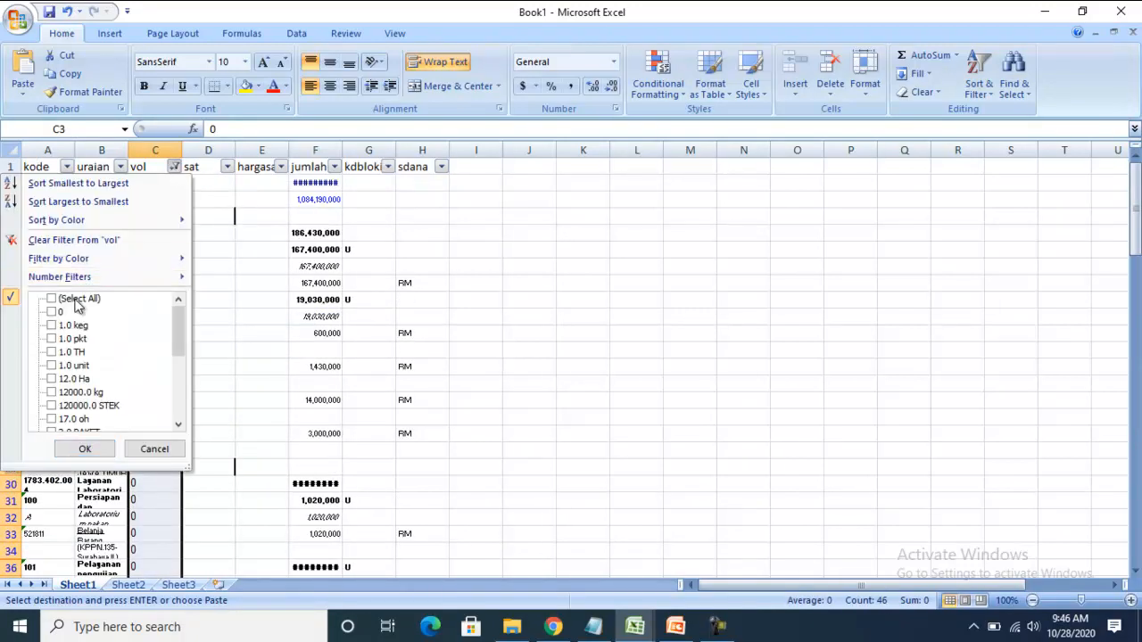
left_click(101, 243)
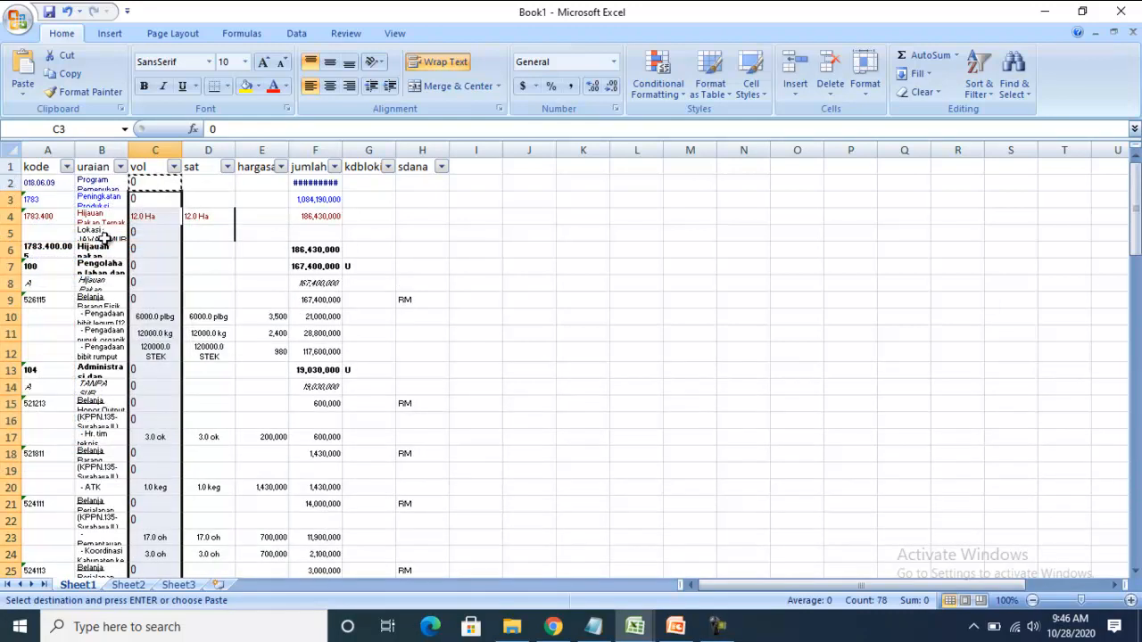
- Filter the sat column to show only the (Blanks) rows
left_click(209, 183)
left_click_drag(206, 248, 194, 297)
left_click(212, 183)
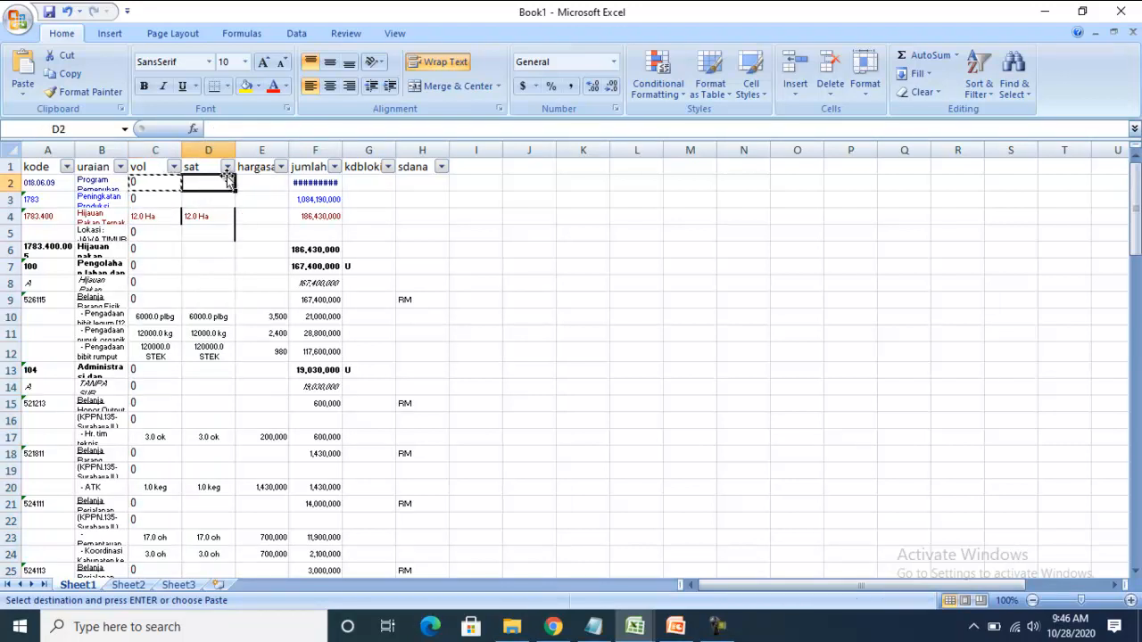
left_click(227, 167)
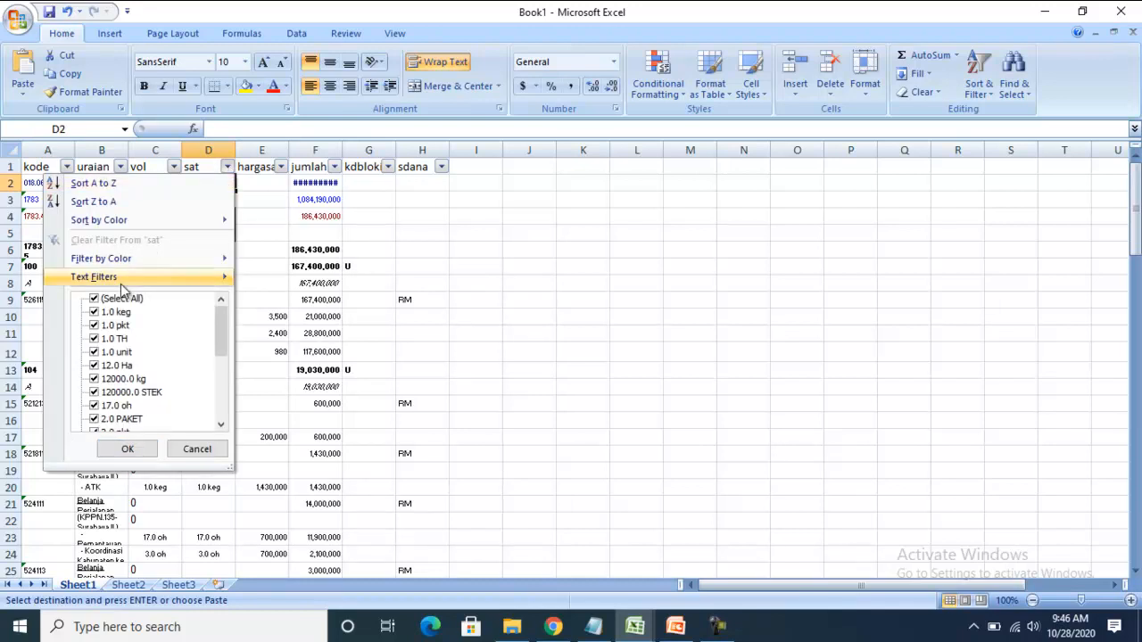
left_click(122, 299)
left_click_drag(226, 328, 219, 397)
left_click(120, 419)
left_click(127, 450)
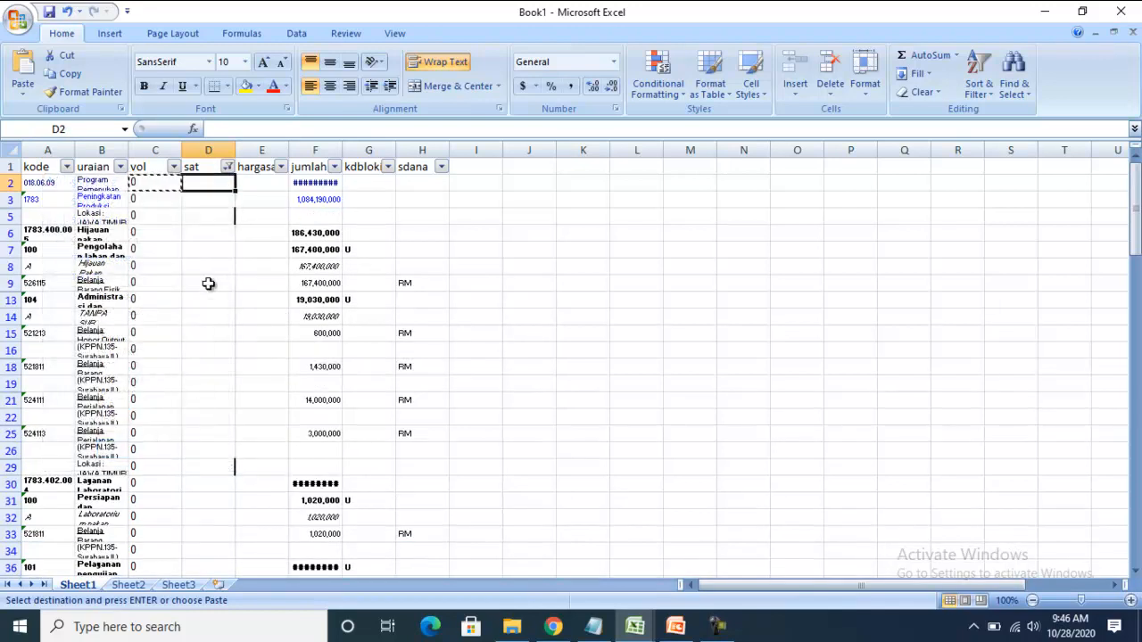
- Enter 0 in D2, copy it to all the remaining blank sat cells, and clear the sat filter
type("0")
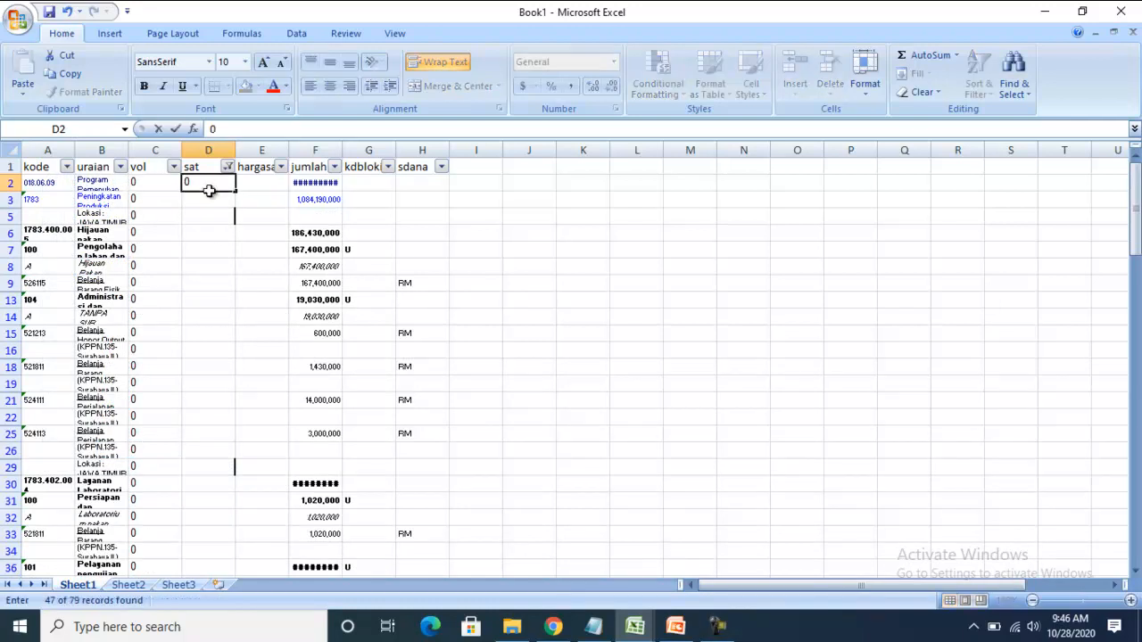
key("Return")
left_click(213, 184)
key("ctrl+c")
left_click_drag(214, 195, 196, 548)
key("ctrl+v")
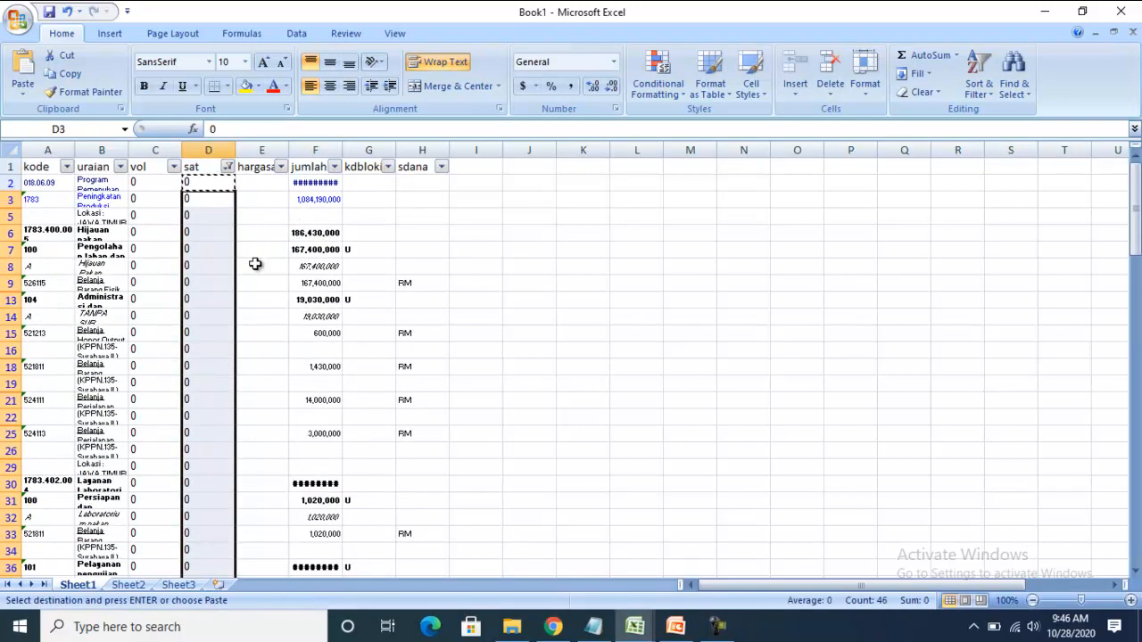
left_click(227, 167)
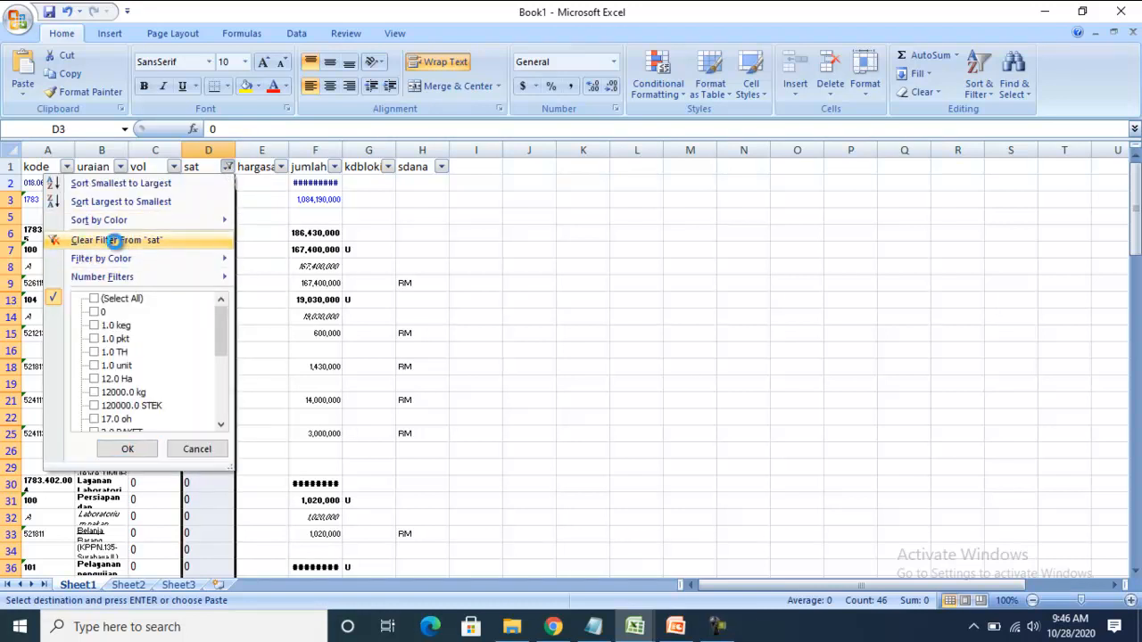
left_click(116, 241)
- Filter the hargasat column to show only the (Blanks) rows
left_click(245, 219)
scroll(206, 304, "down", 3)
scroll(206, 304, "up", 3)
left_click(282, 166)
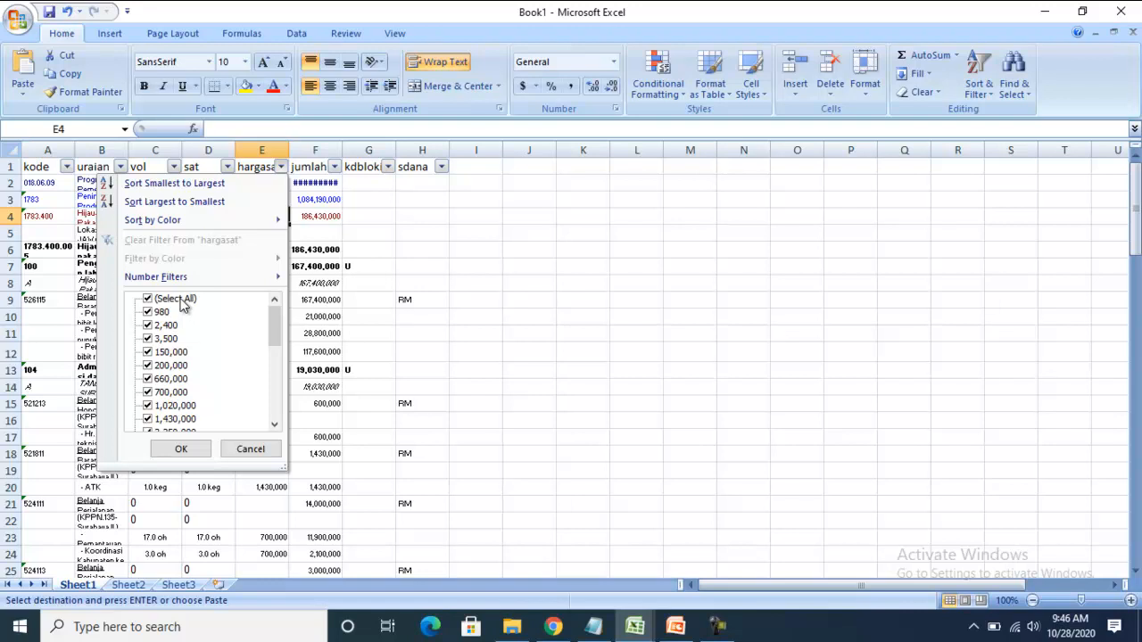
left_click(175, 298)
left_click_drag(269, 320, 273, 395)
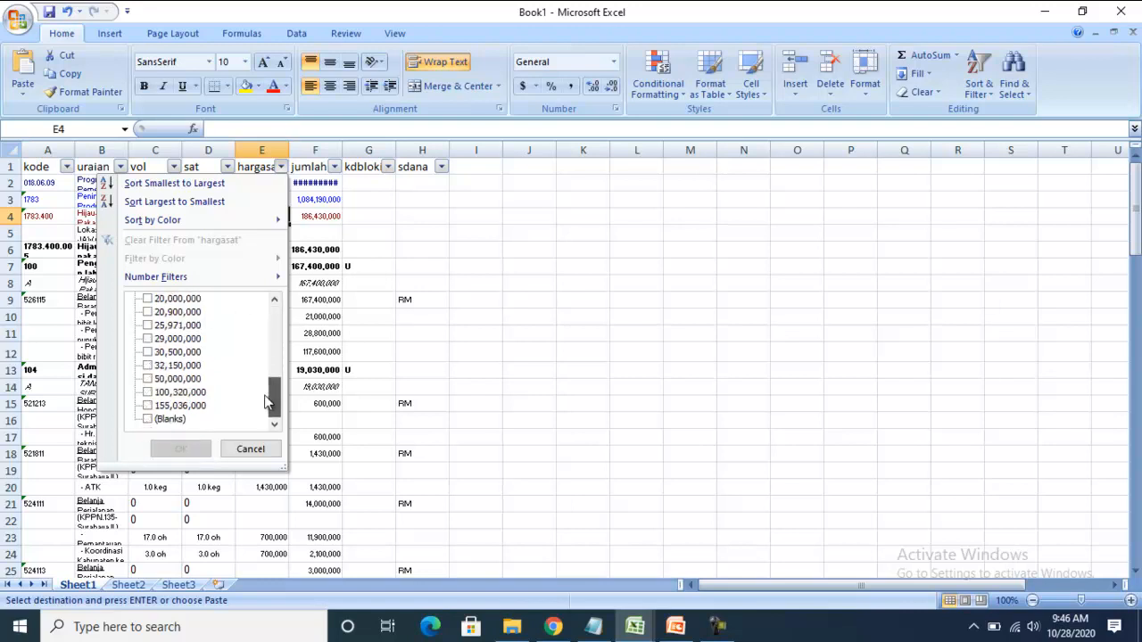
left_click(170, 419)
left_click(180, 449)
- Enter 0 in E2, copy it to the blank hargasat cells down to row 80, and clear the hargasat filter
left_click(265, 183)
type("0")
key("Return")
left_click(263, 181)
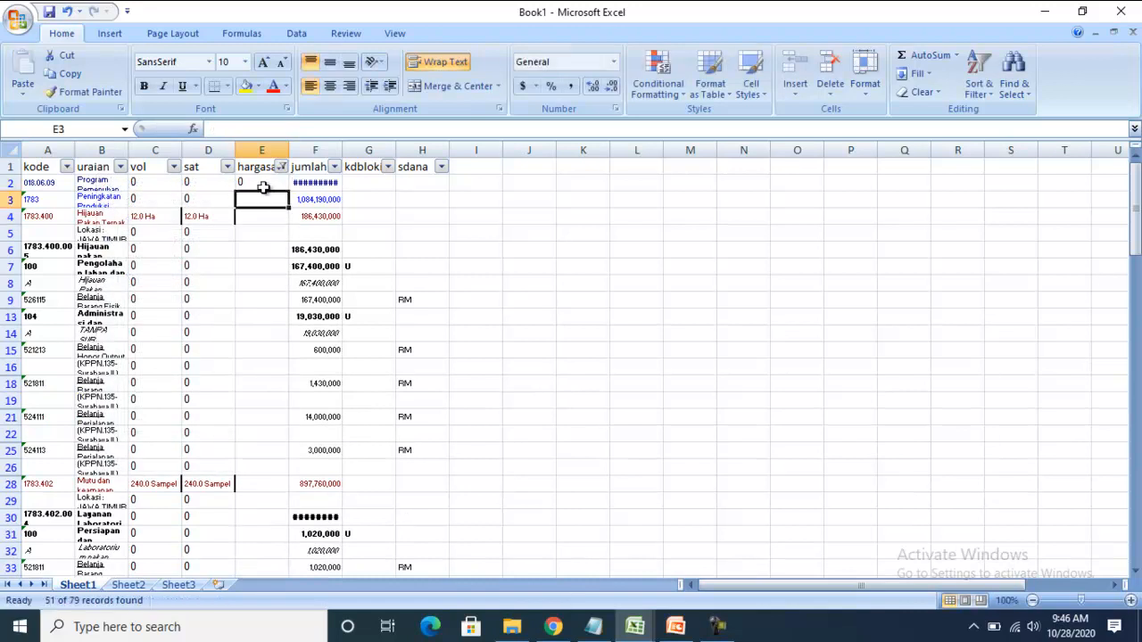
key("ctrl+c")
left_click_drag(257, 198, 277, 533)
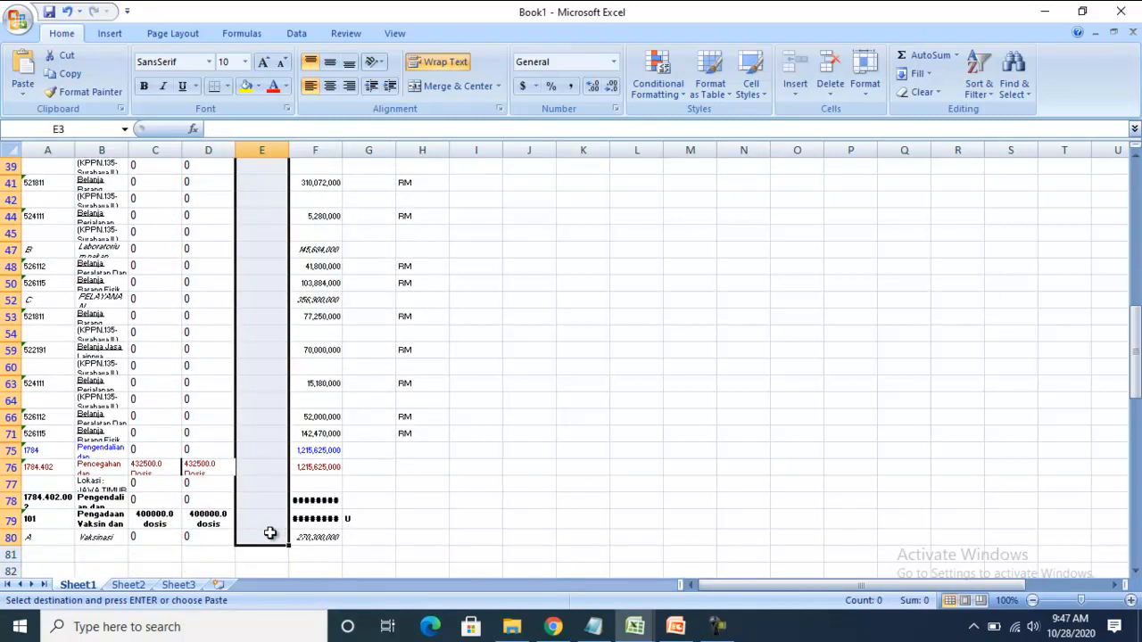
key("ctrl+v")
left_click(282, 169)
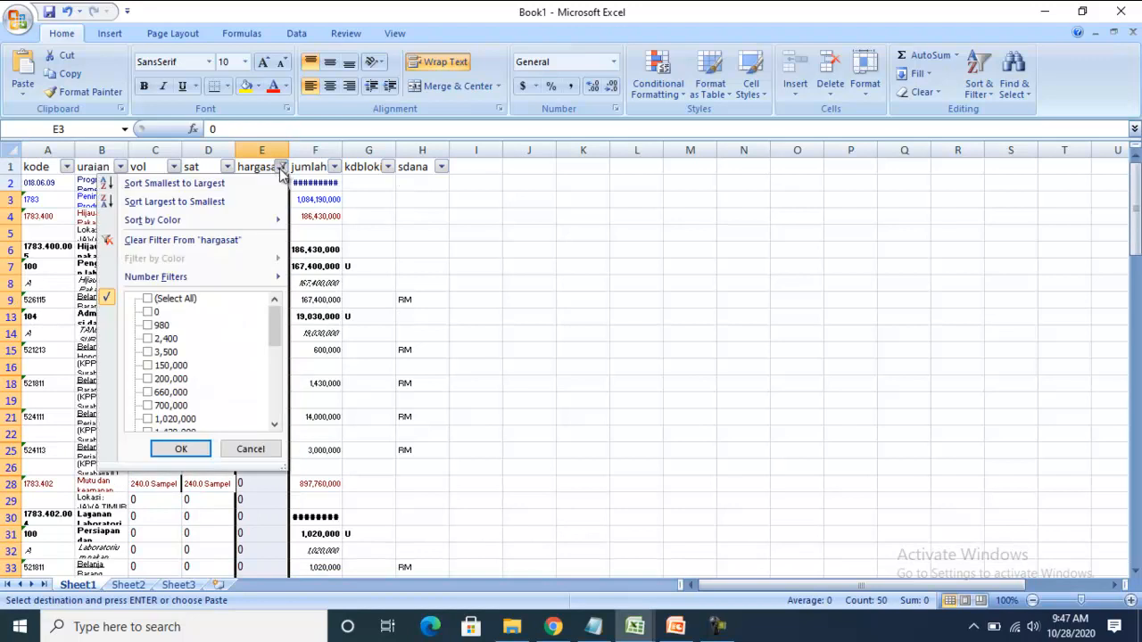
left_click(179, 241)
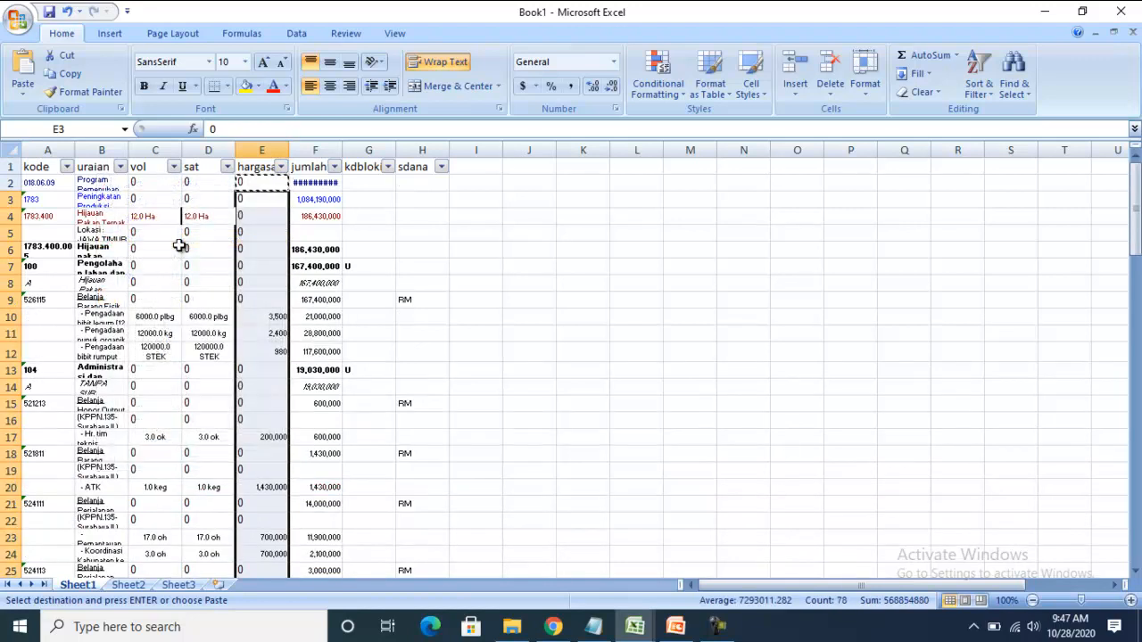
left_click(259, 254)
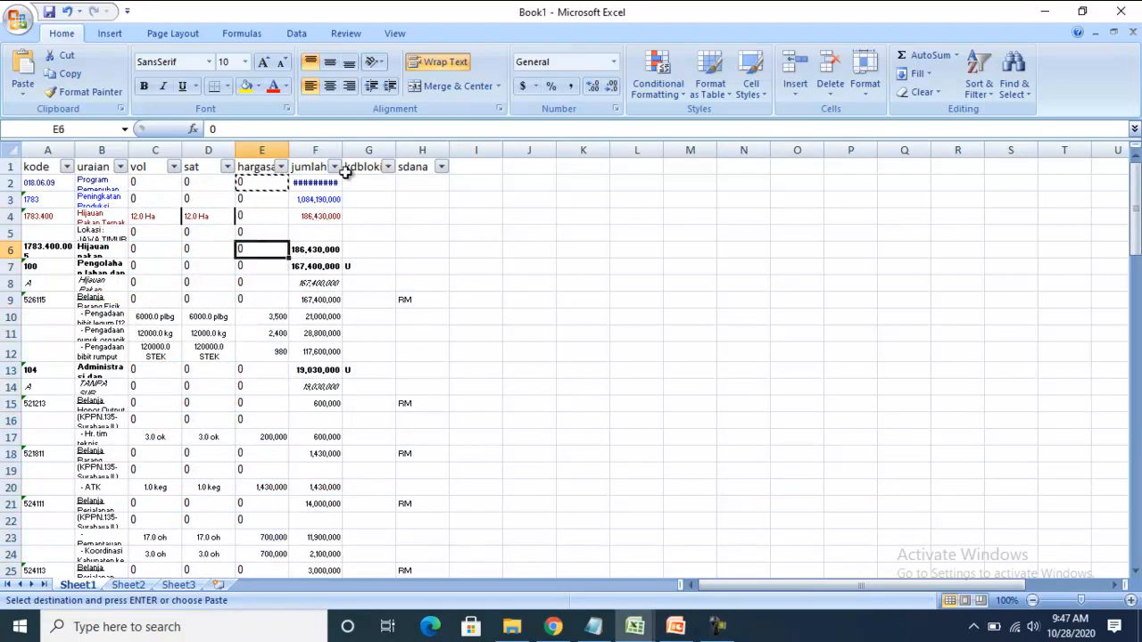
- Filter the jumlah column to show only the (Blanks) rows
left_click(335, 166)
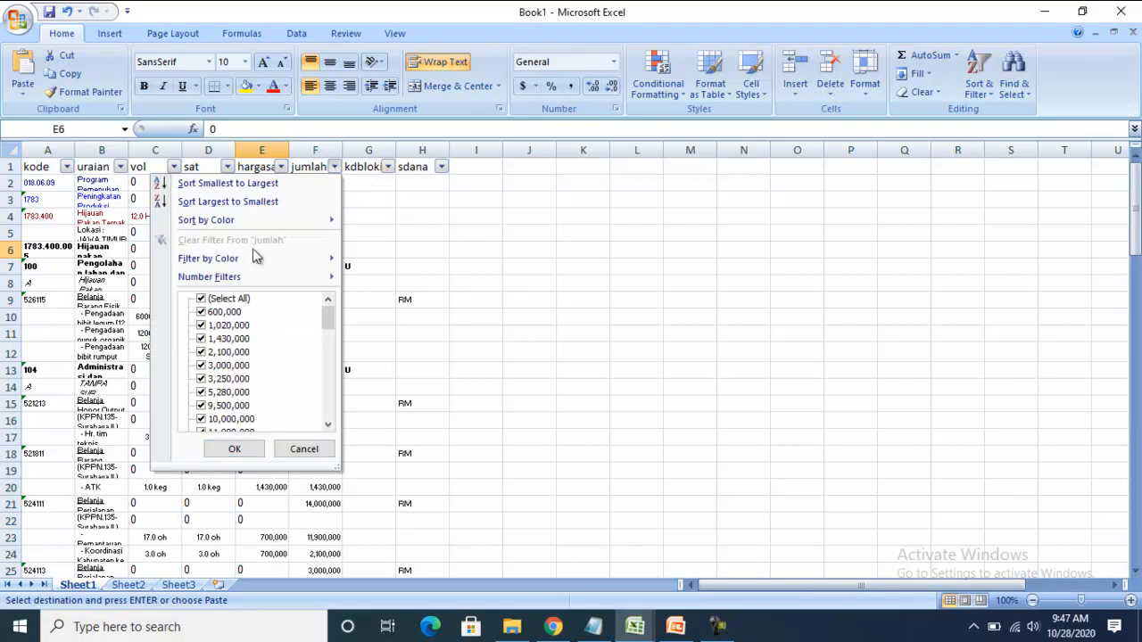
left_click(230, 300)
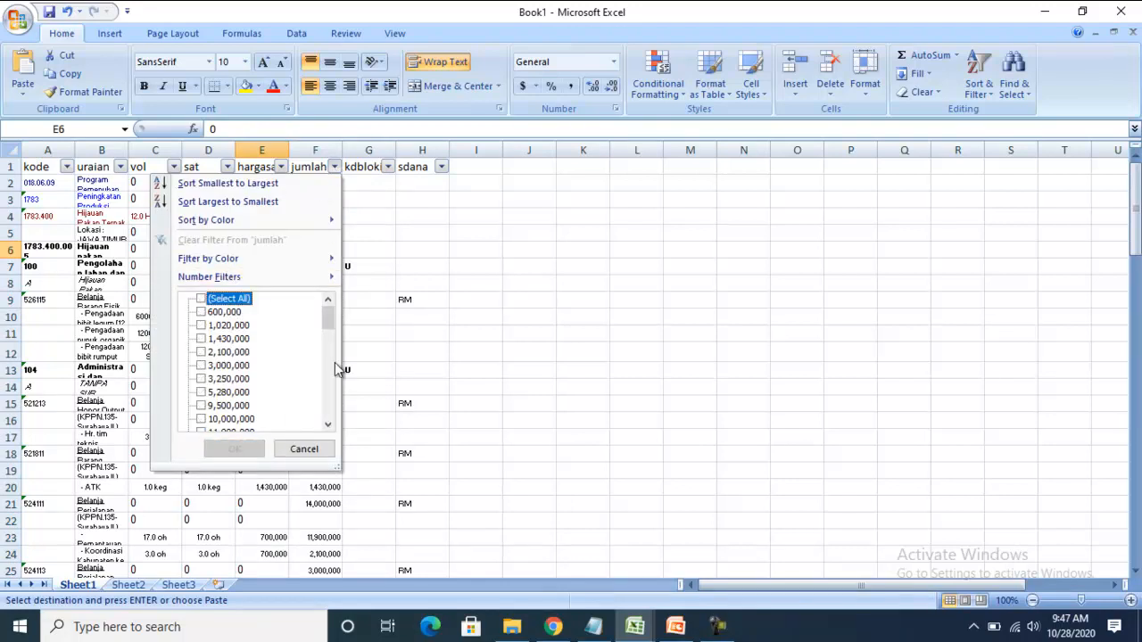
left_click_drag(329, 327, 310, 431)
left_click(224, 417)
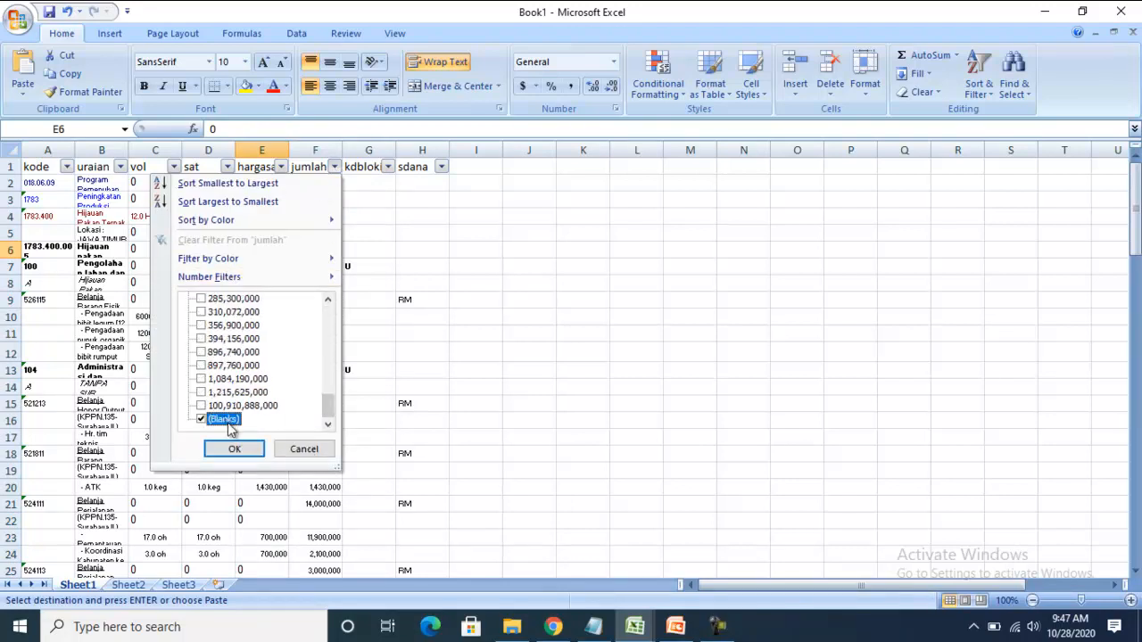
left_click(232, 448)
- Enter 0 in F5, copy it to the remaining blank jumlah cells down to row 77, and clear the jumlah filter
left_click(300, 185)
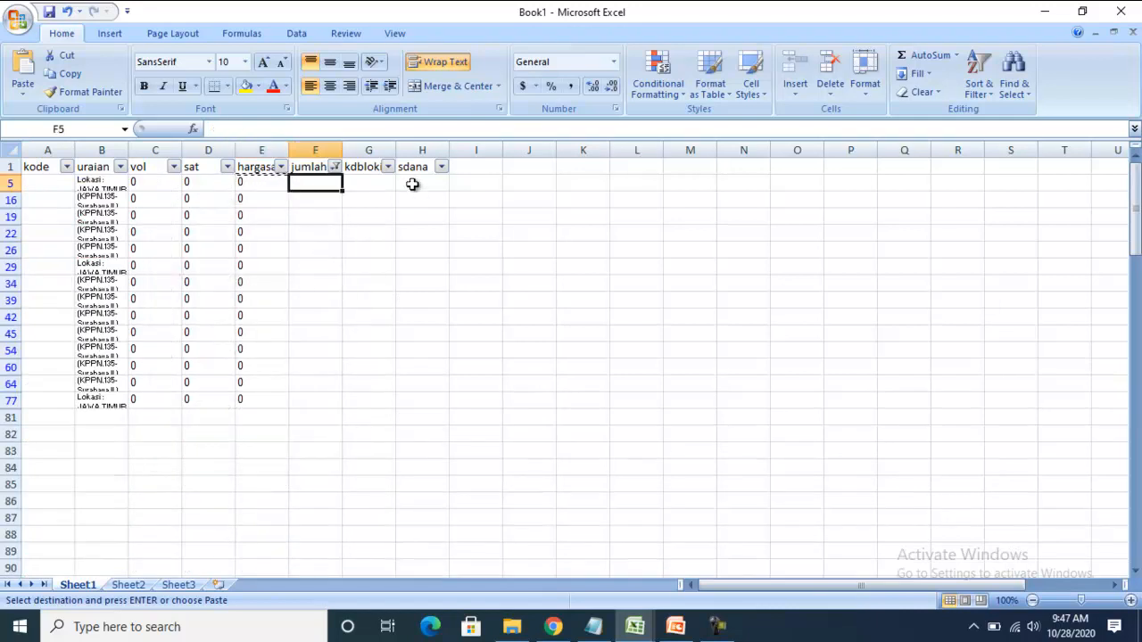
key("Return")
key("Return")
left_click(330, 185)
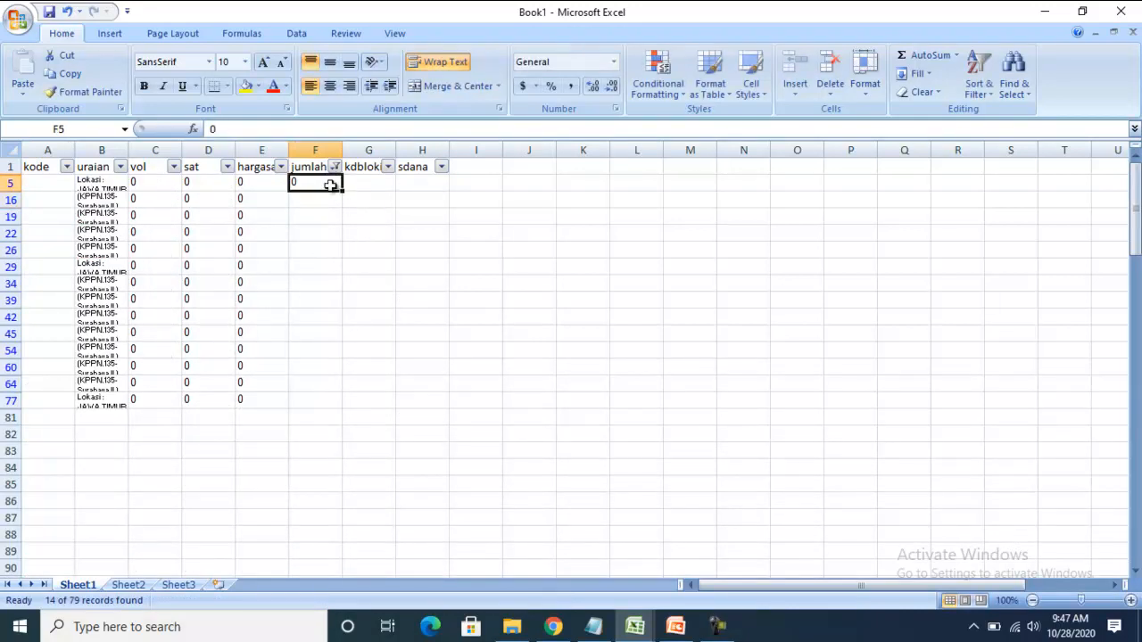
key("ctrl+c")
left_click_drag(326, 196, 309, 388)
key("ctrl+v")
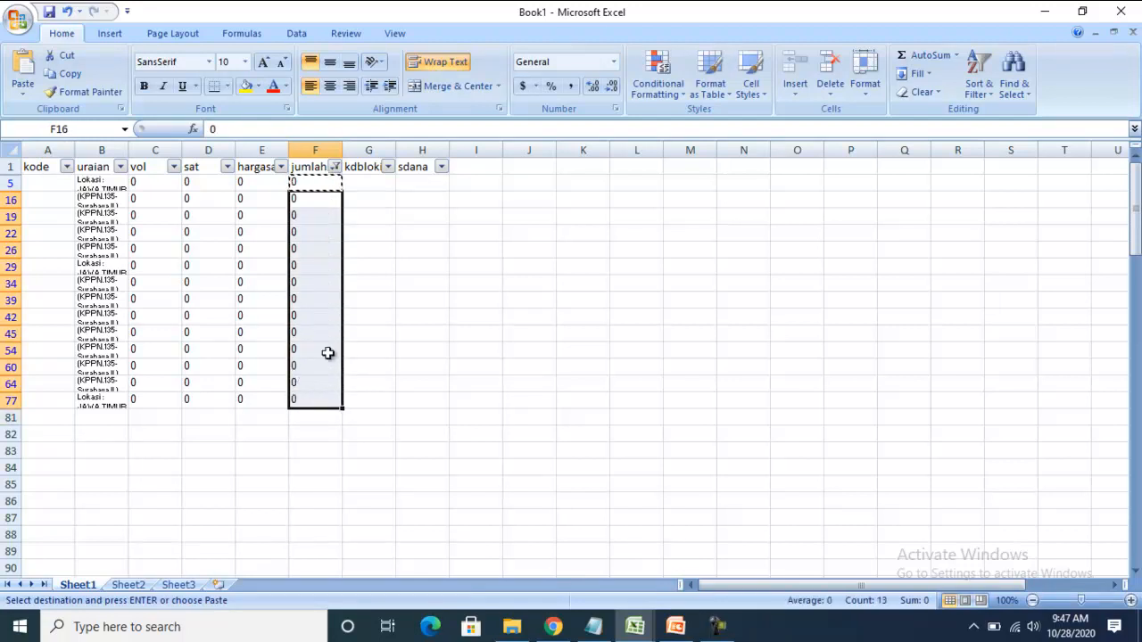
left_click(366, 278)
left_click(335, 168)
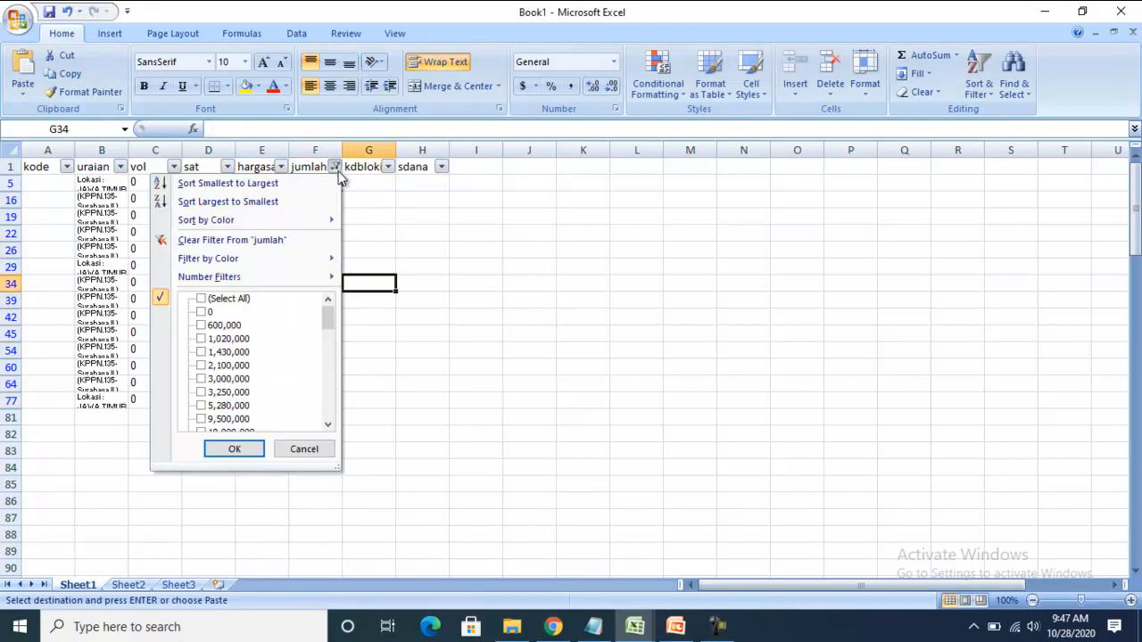
left_click(278, 243)
left_click(491, 235)
left_click(392, 234)
key("Escape")
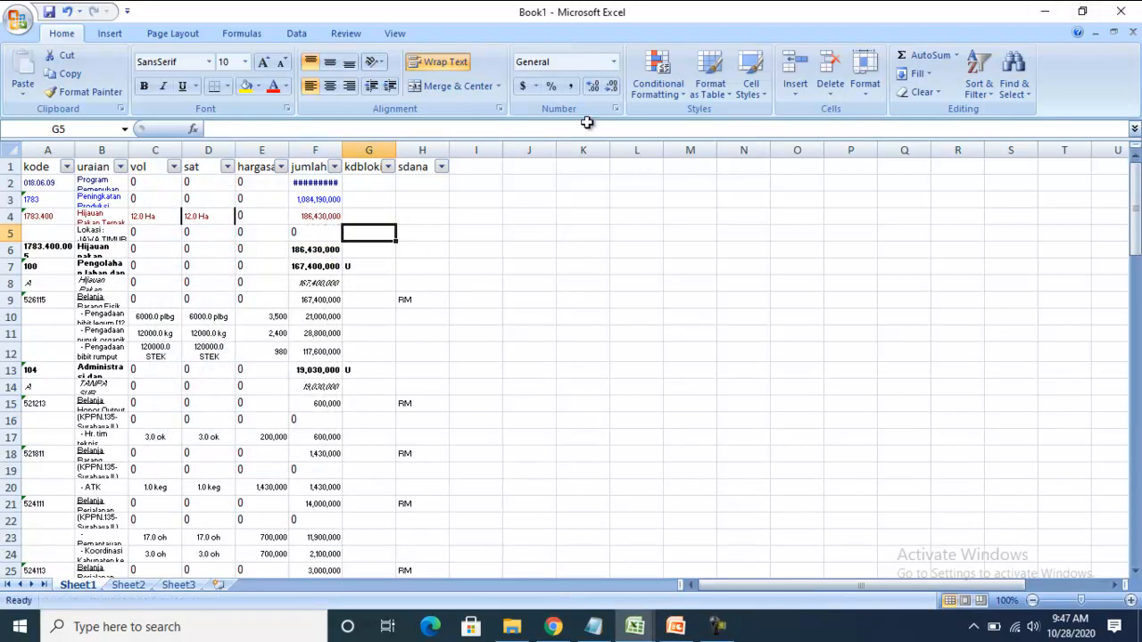
- Save the workbook in the Downloads folder as TES_JATIM_2020 in Excel Workbook format
left_click(23, 28)
mouse_move(86, 178)
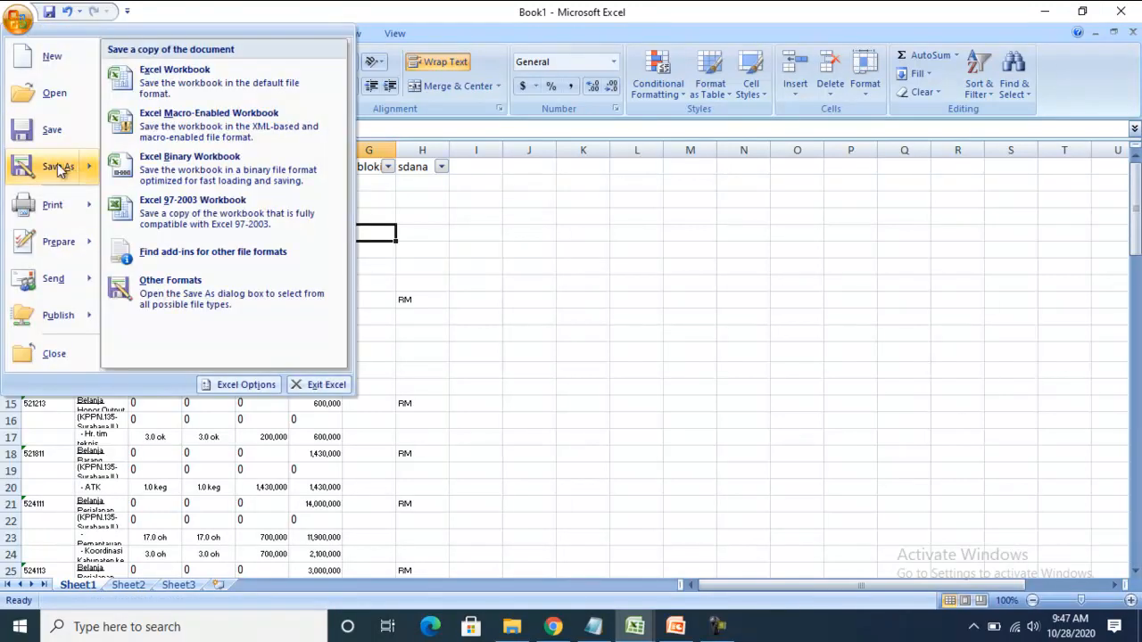
left_click(354, 236)
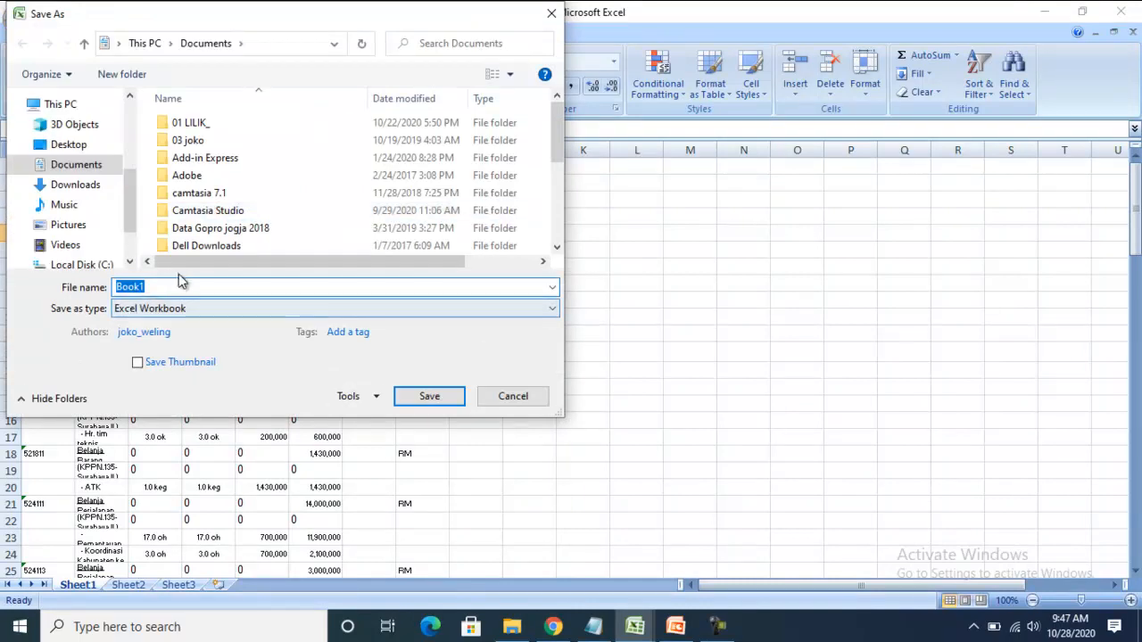
left_click(76, 189)
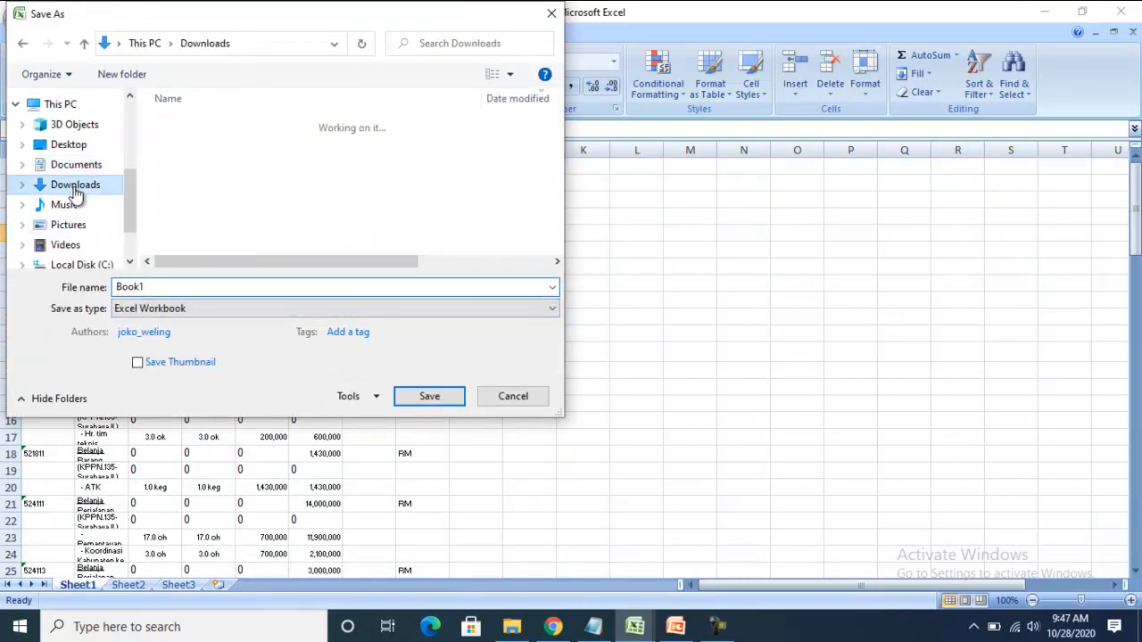
double_click(161, 288)
type("TE")
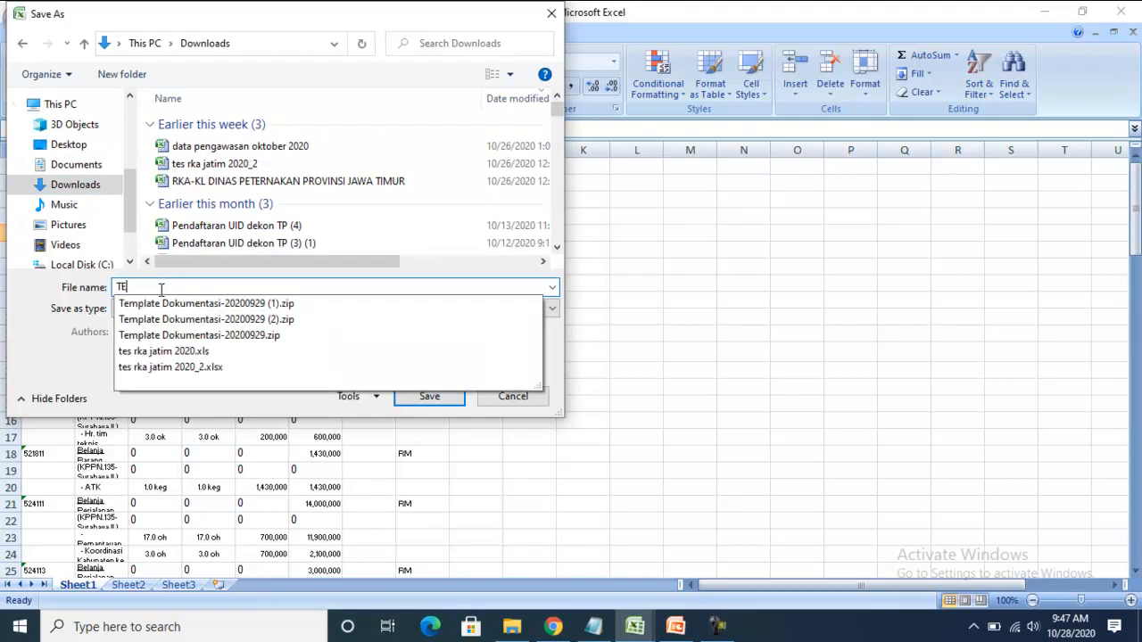
type("S_JATIM_2")
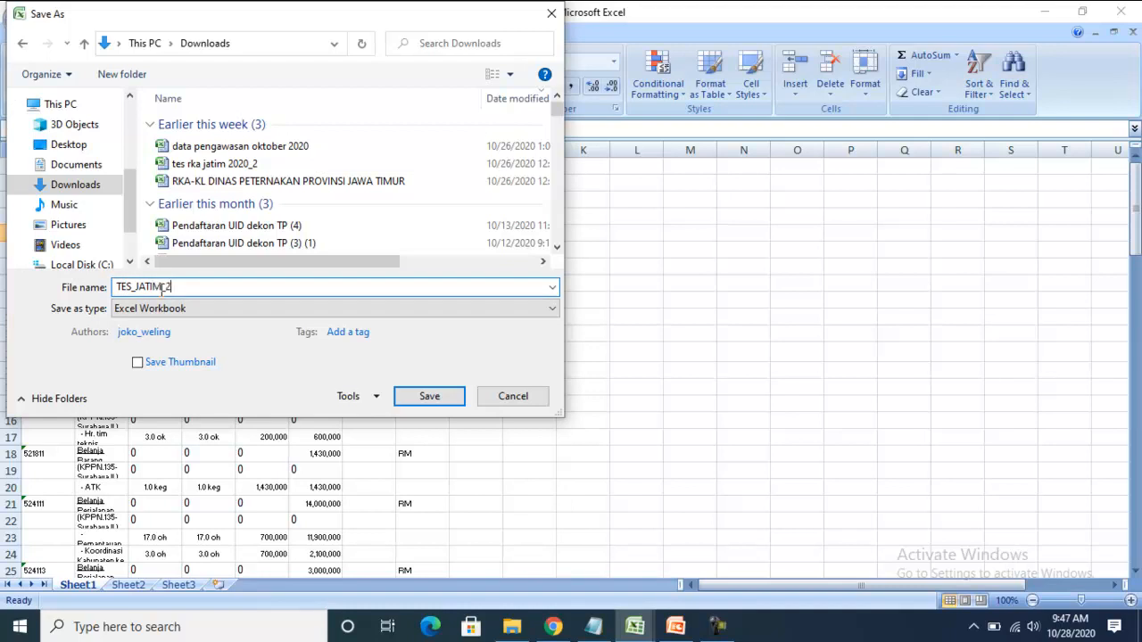
type("020")
left_click(434, 399)
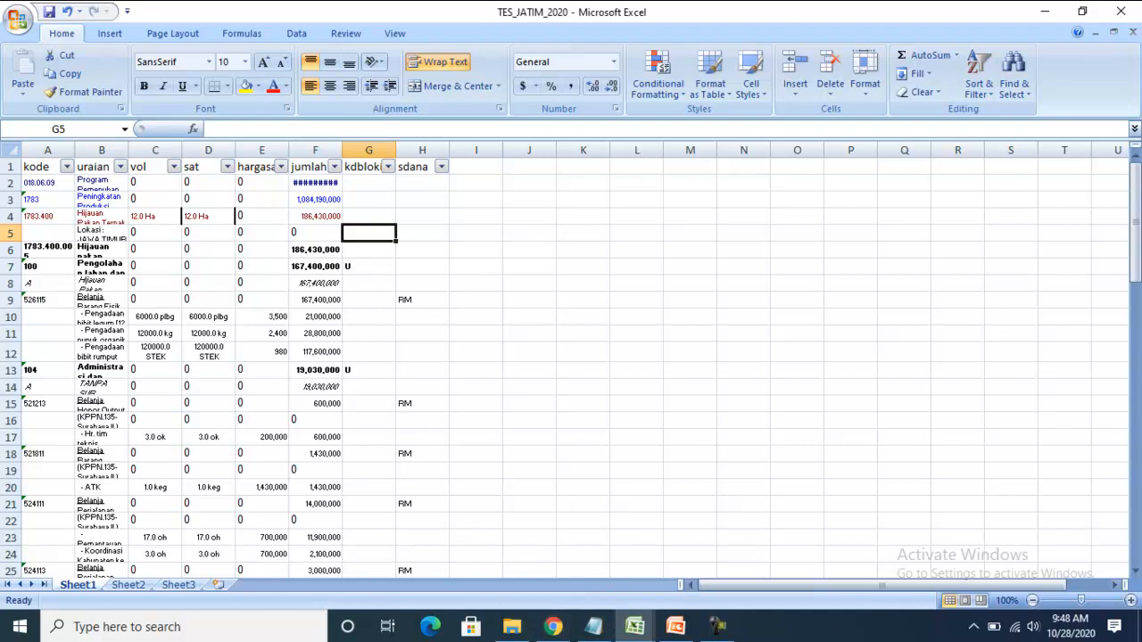
- Switch to Chrome and close the SiRUP FAQ article about uploading RKA files from SAKTI
left_click(553, 627)
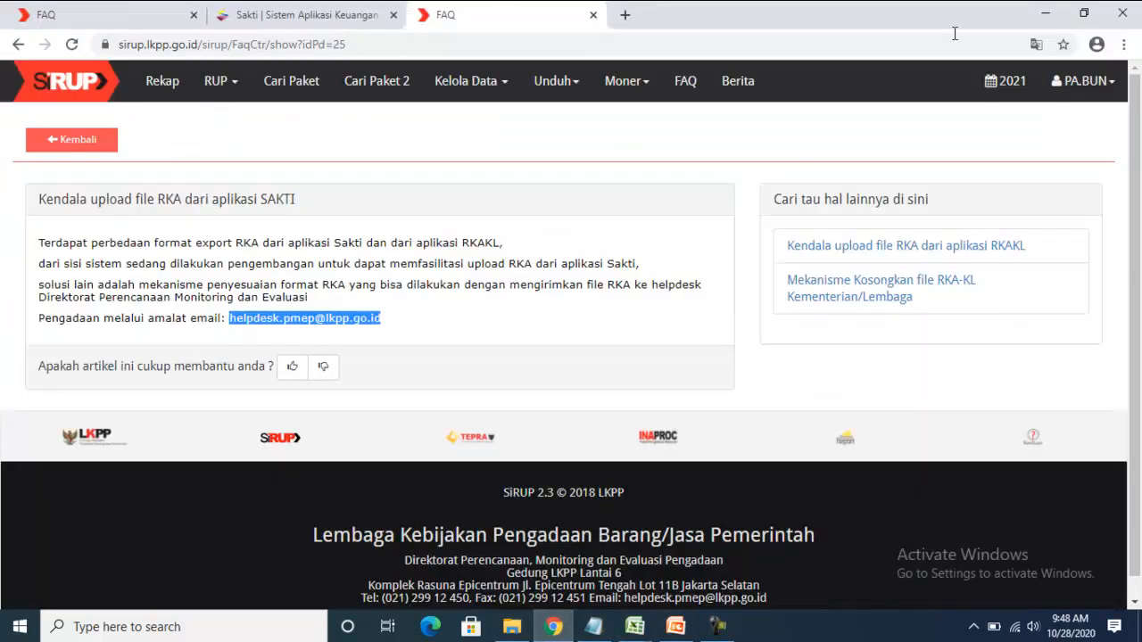
left_click(75, 18)
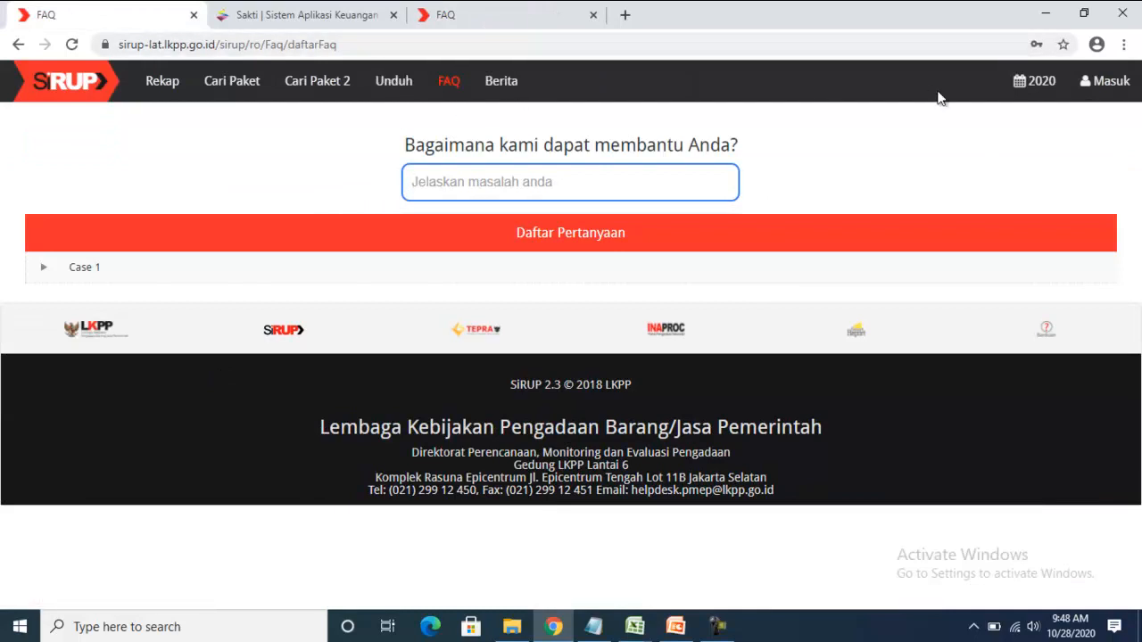
left_click(442, 38)
left_click(517, 14)
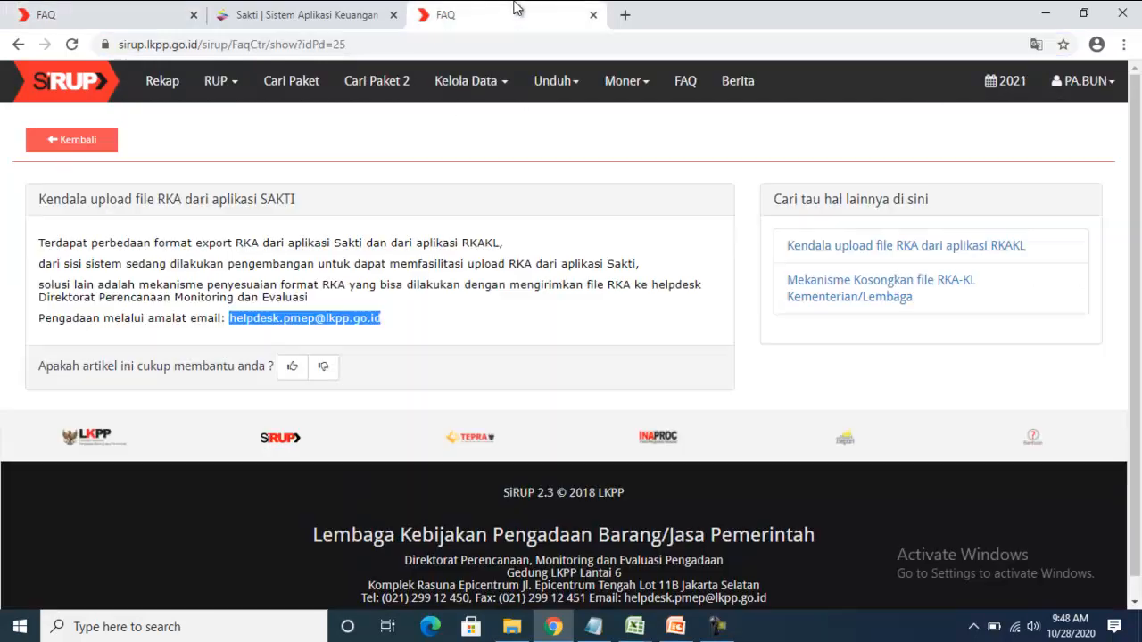
left_click(593, 14)
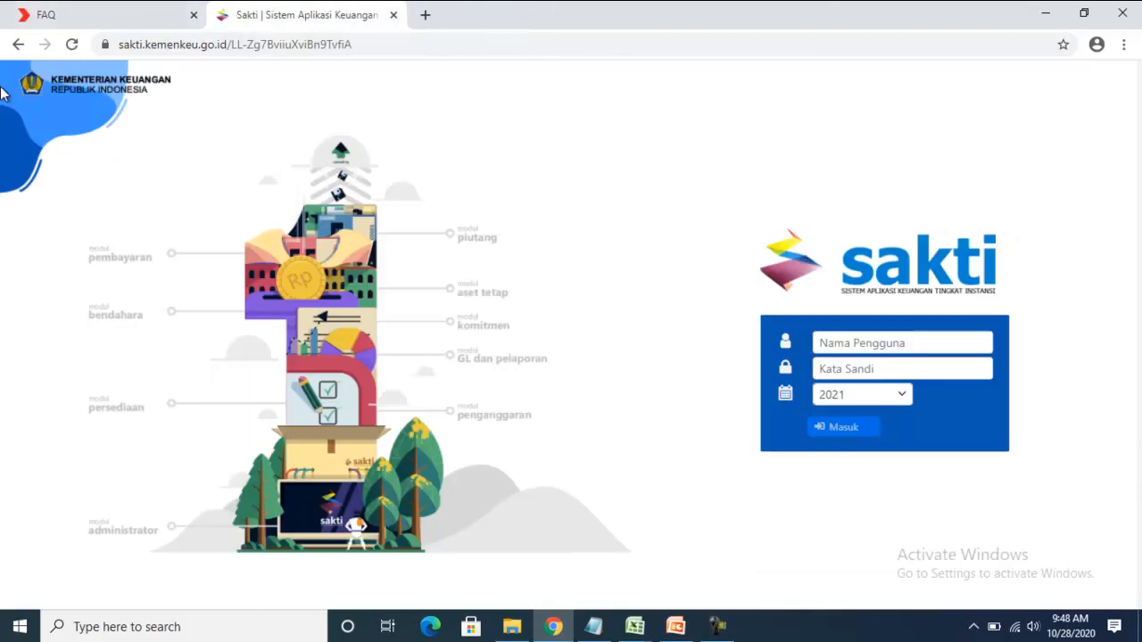
- Return to the sirup-lat.lkpp.go.id site and log in with the saved account credentials
left_click(90, 15)
left_click(353, 44)
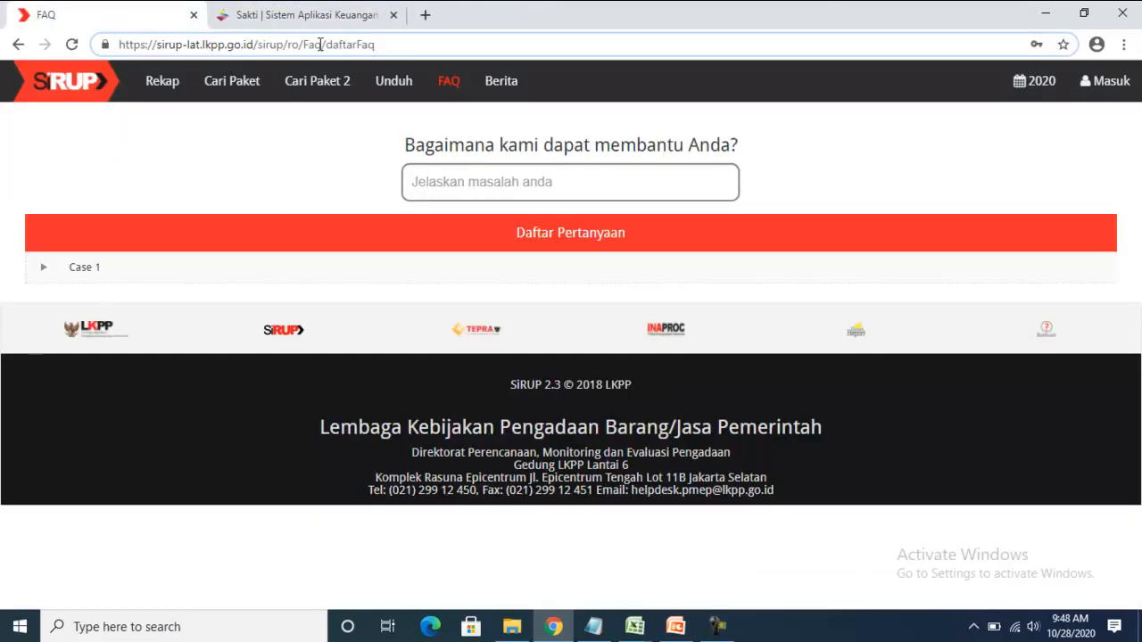
left_click(1121, 80)
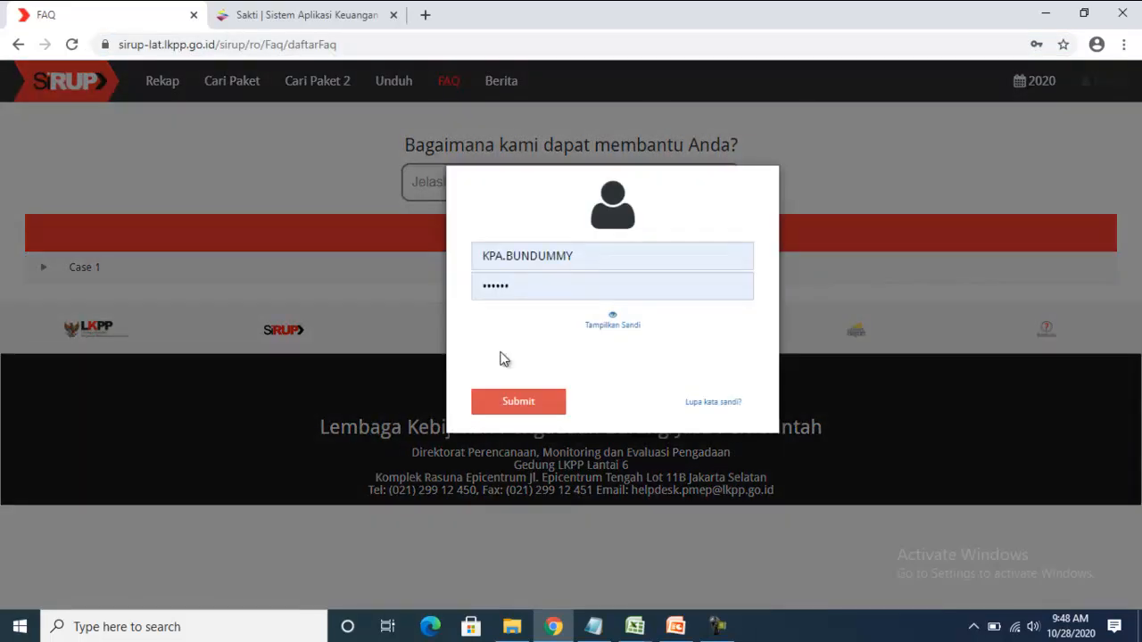
left_click(533, 403)
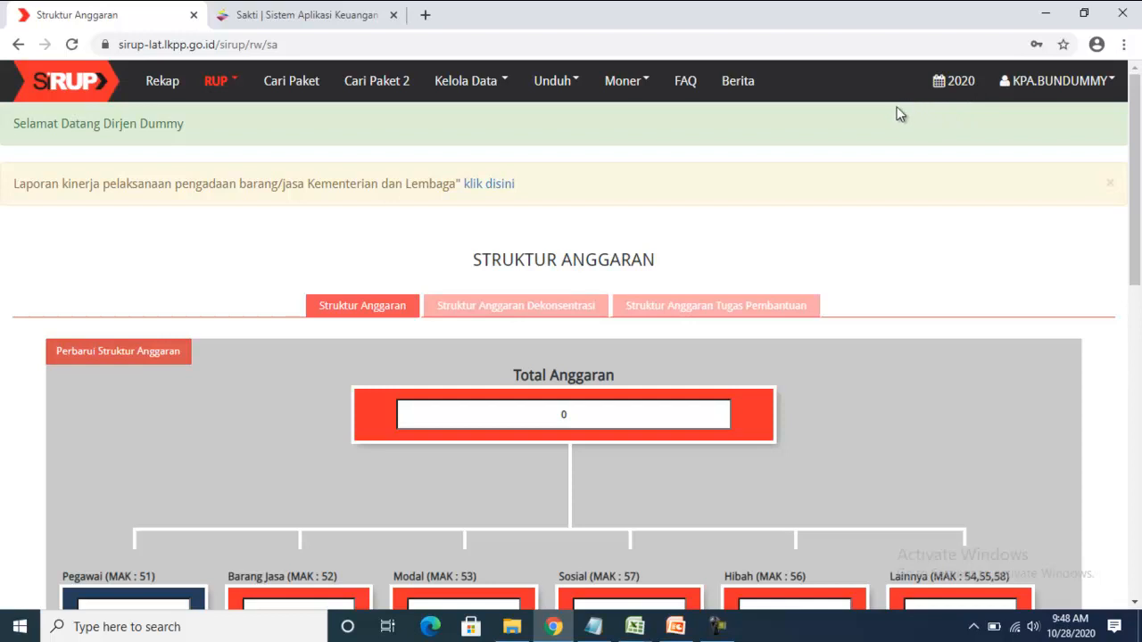
- Switch the budget year to 2021 and open the Rencana Kerja Anggaran page
left_click(954, 89)
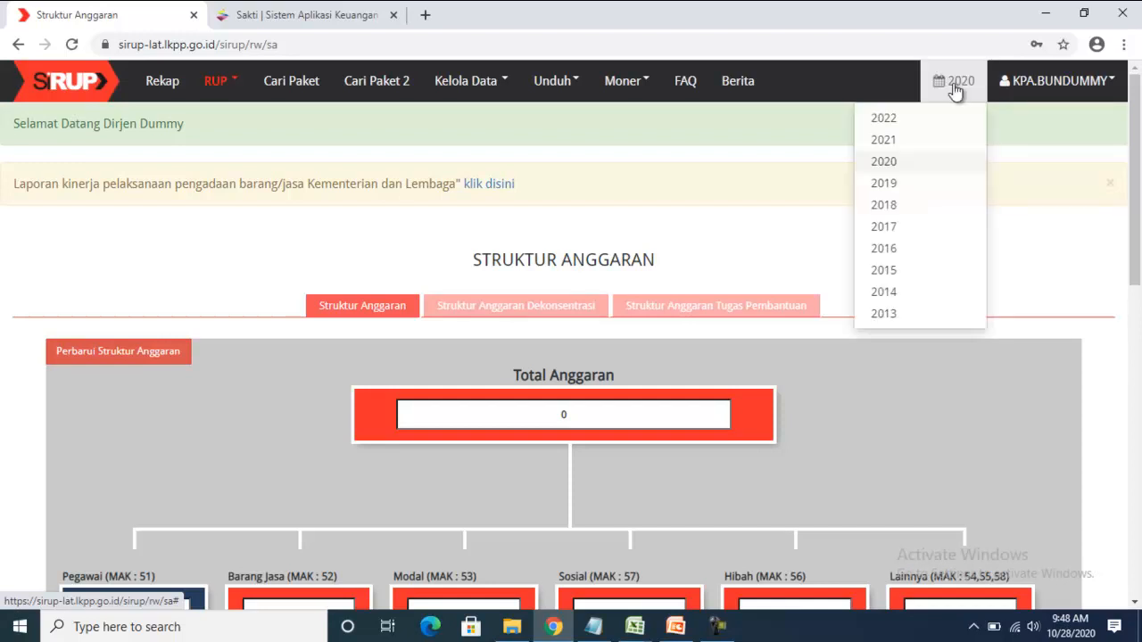
left_click(919, 143)
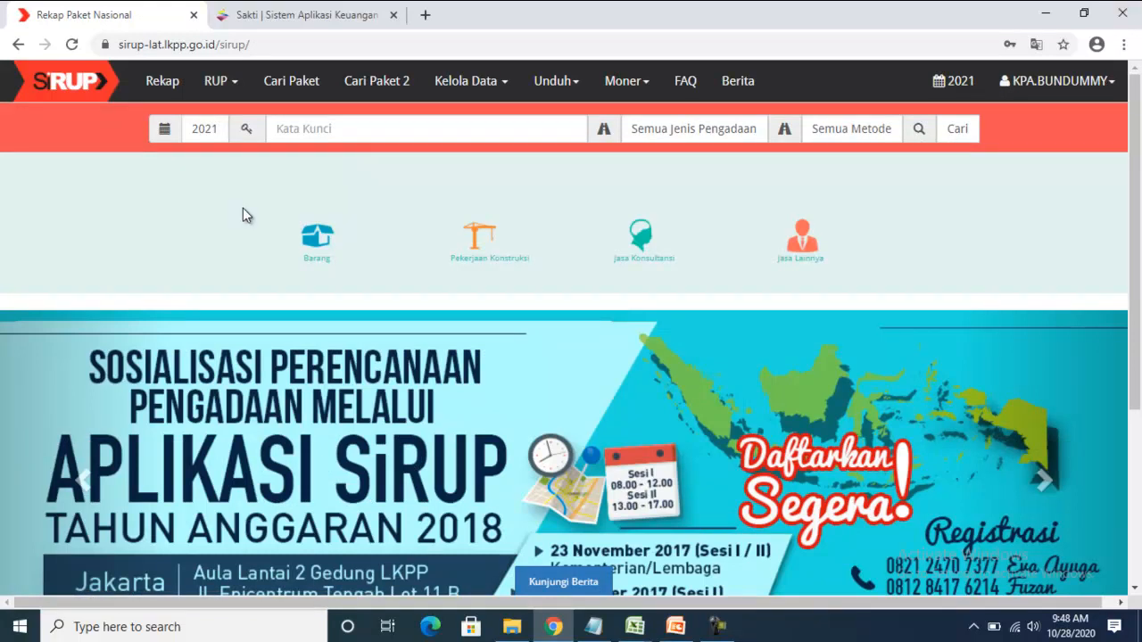
left_click(229, 92)
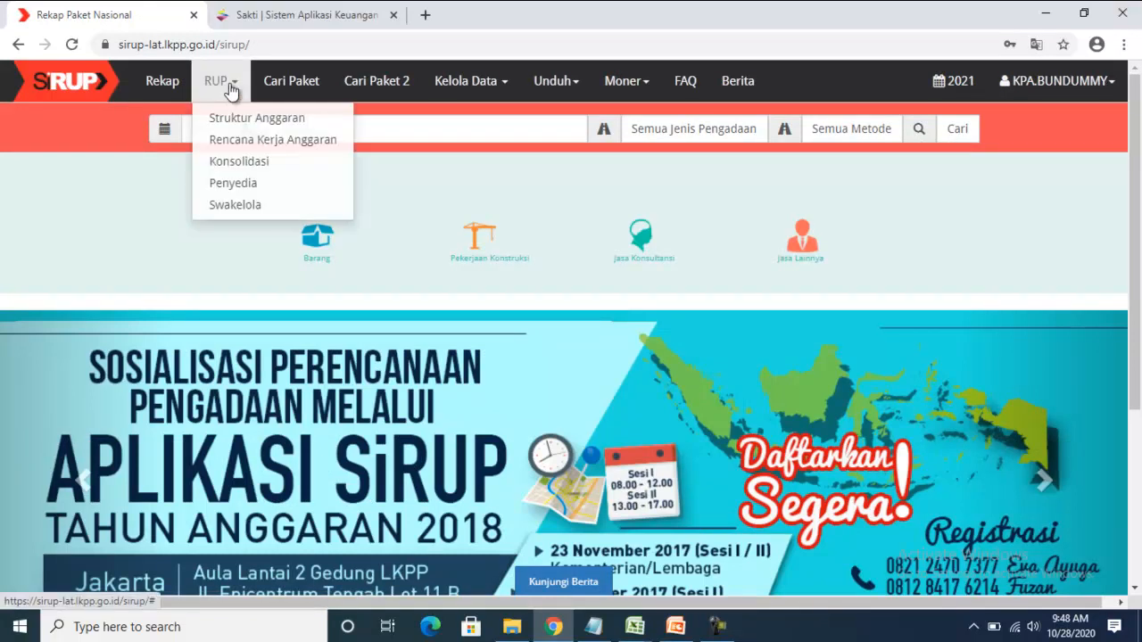
left_click(239, 145)
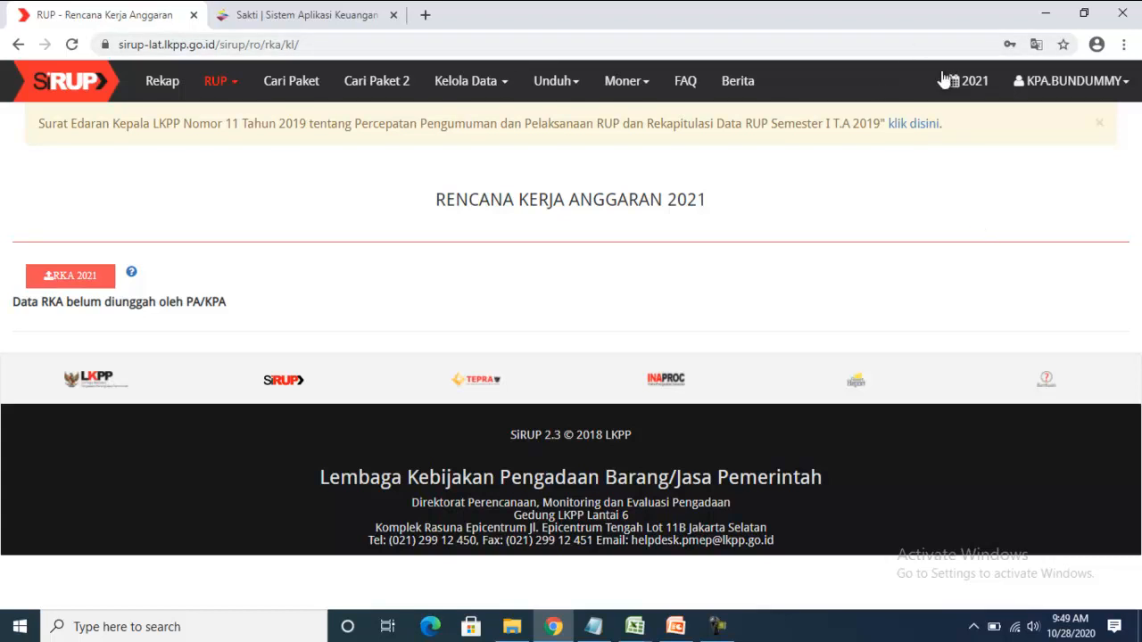
- Set the budget year to 2020 and reopen the Rencana Kerja Anggaran page
left_click(968, 82)
left_click(930, 163)
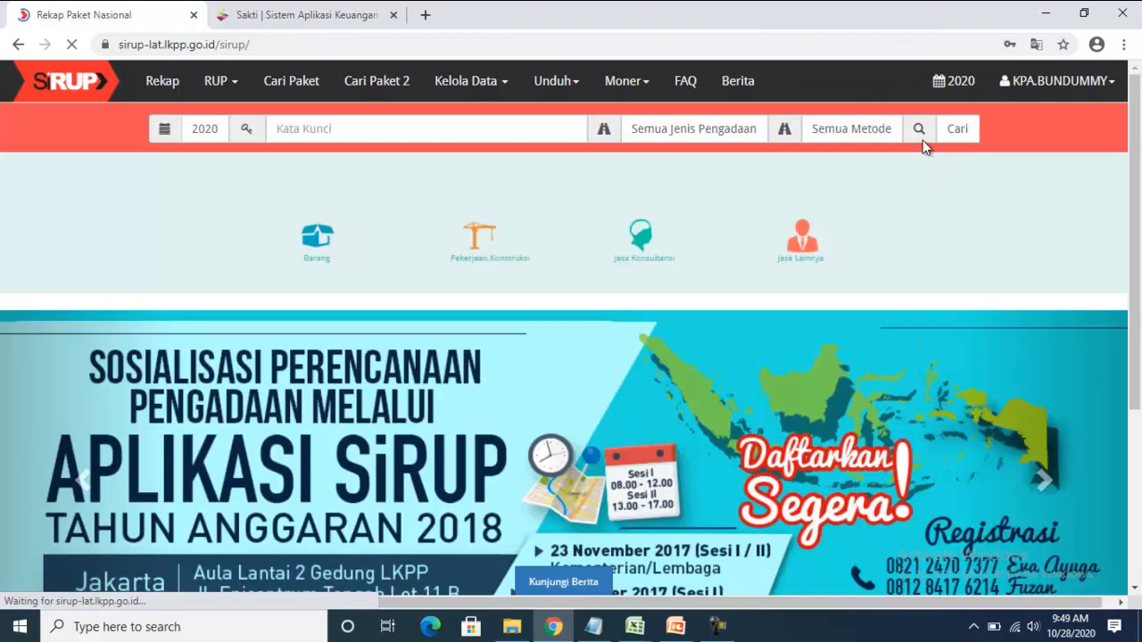
left_click(256, 89)
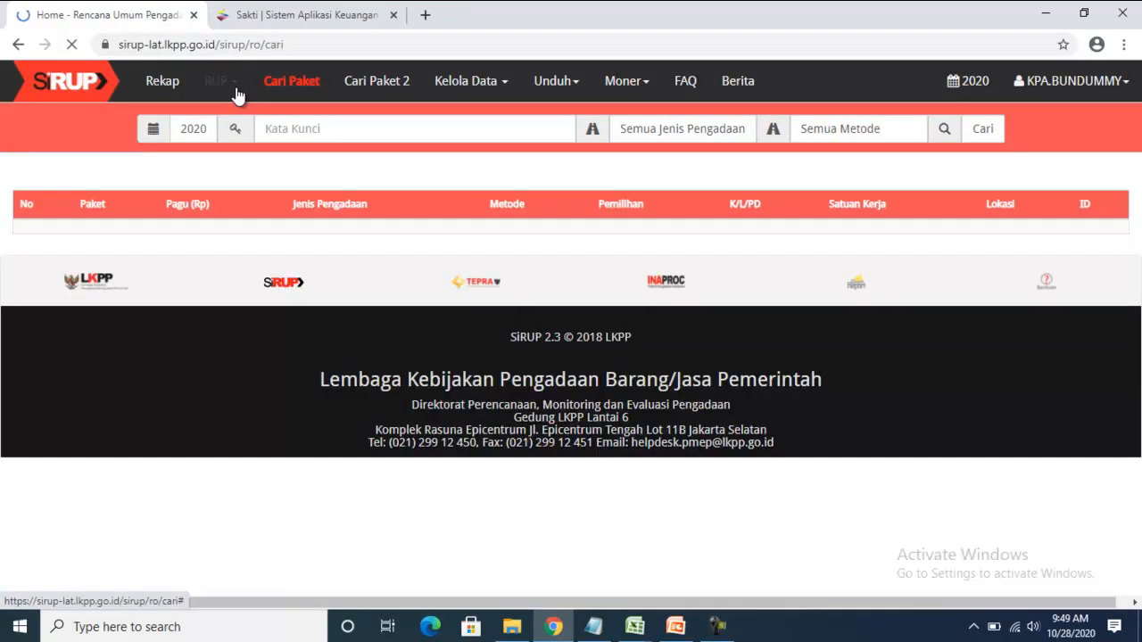
left_click(233, 84)
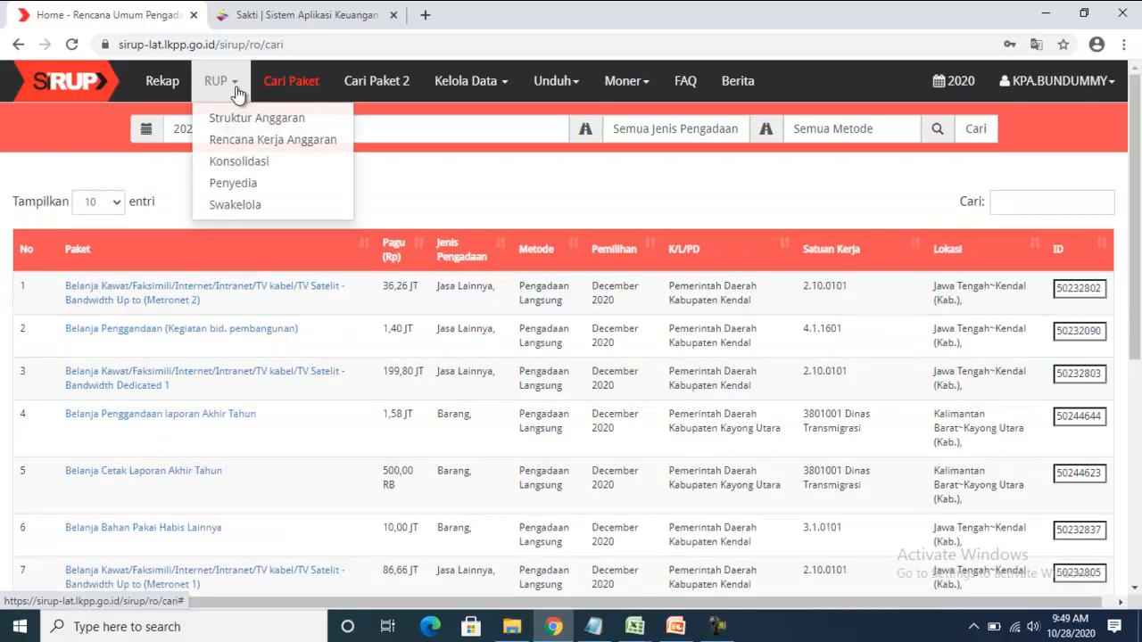
left_click(249, 141)
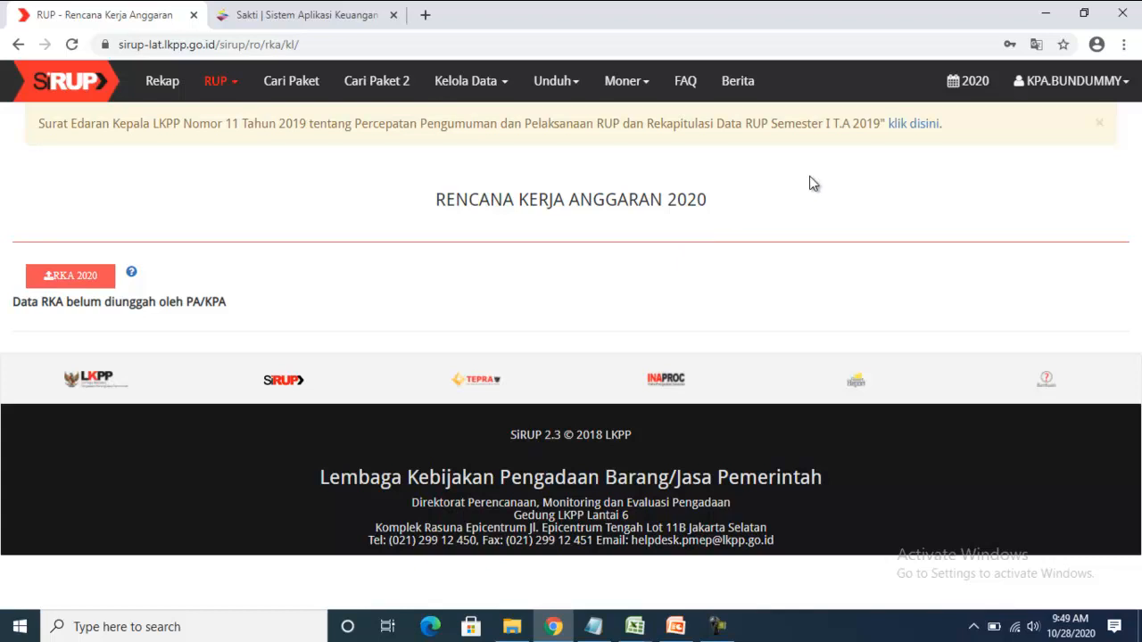
left_click_drag(712, 200, 422, 208)
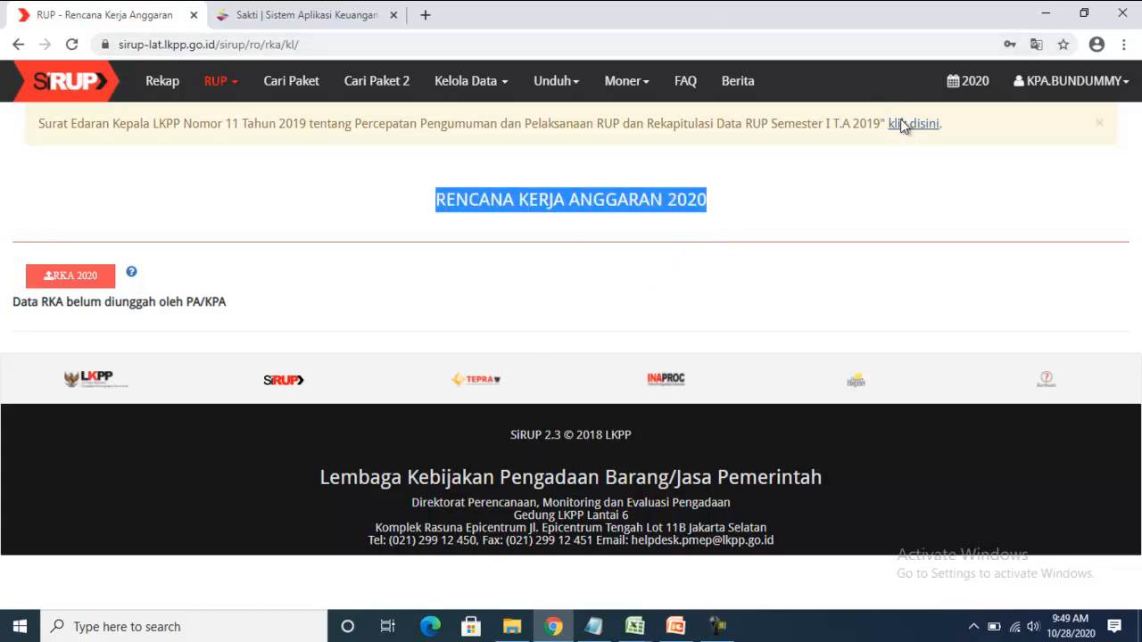
left_click(968, 85)
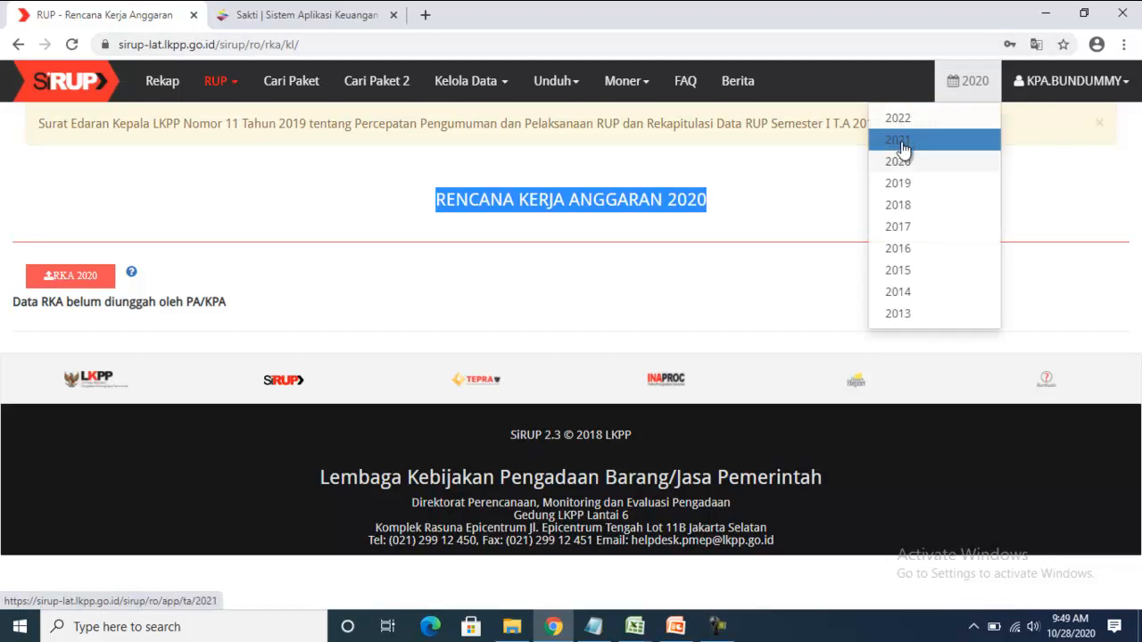
left_click(782, 196)
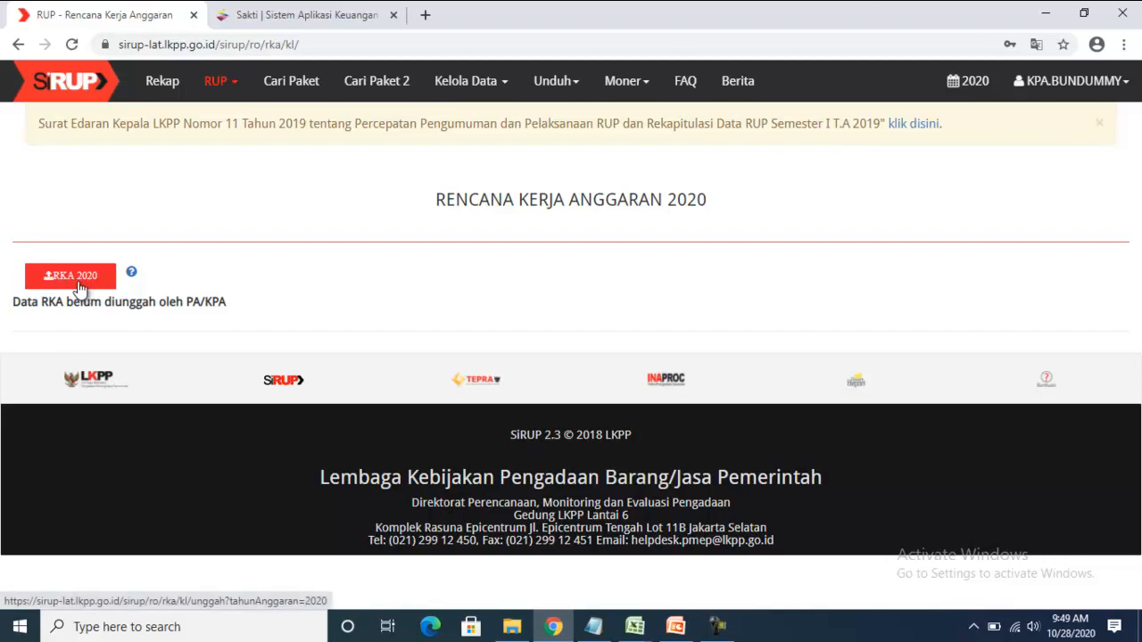
left_click_drag(12, 302, 253, 323)
left_click(310, 307)
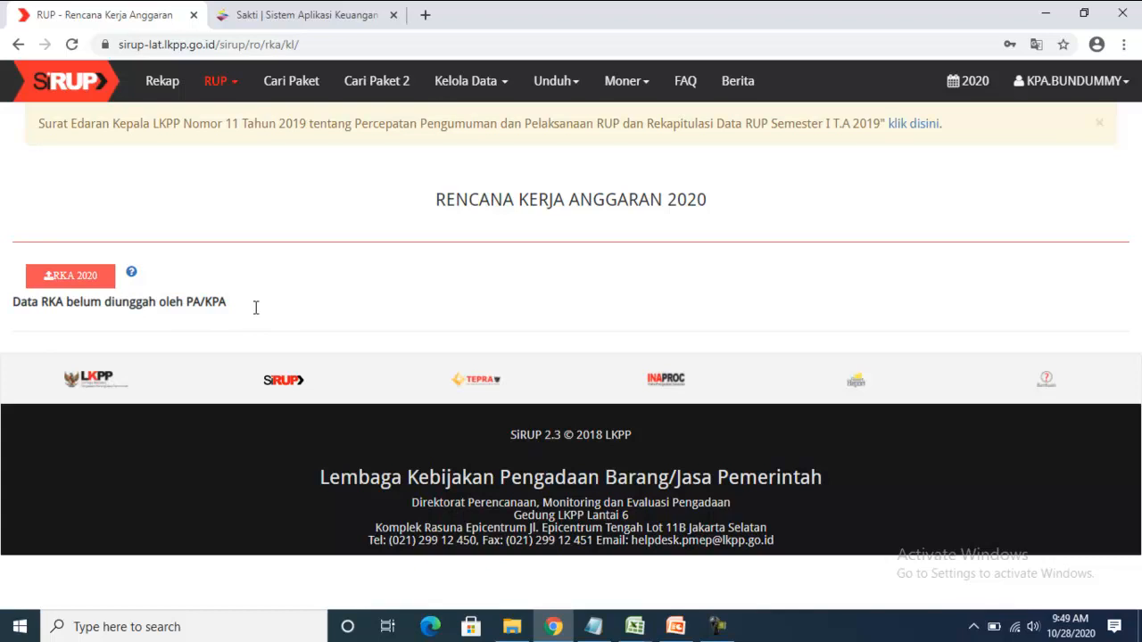
- Upload TES_JATIM_2020.xlsx from the Downloads folder as the 2020 RKA data and confirm that the file is correct
left_click(64, 278)
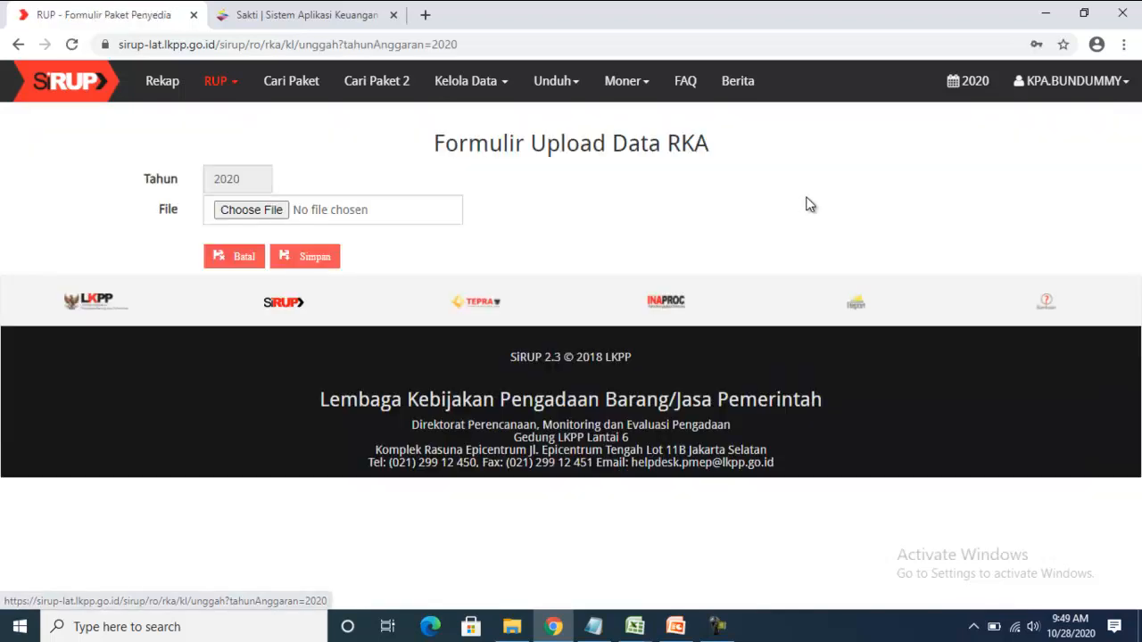
left_click(243, 212)
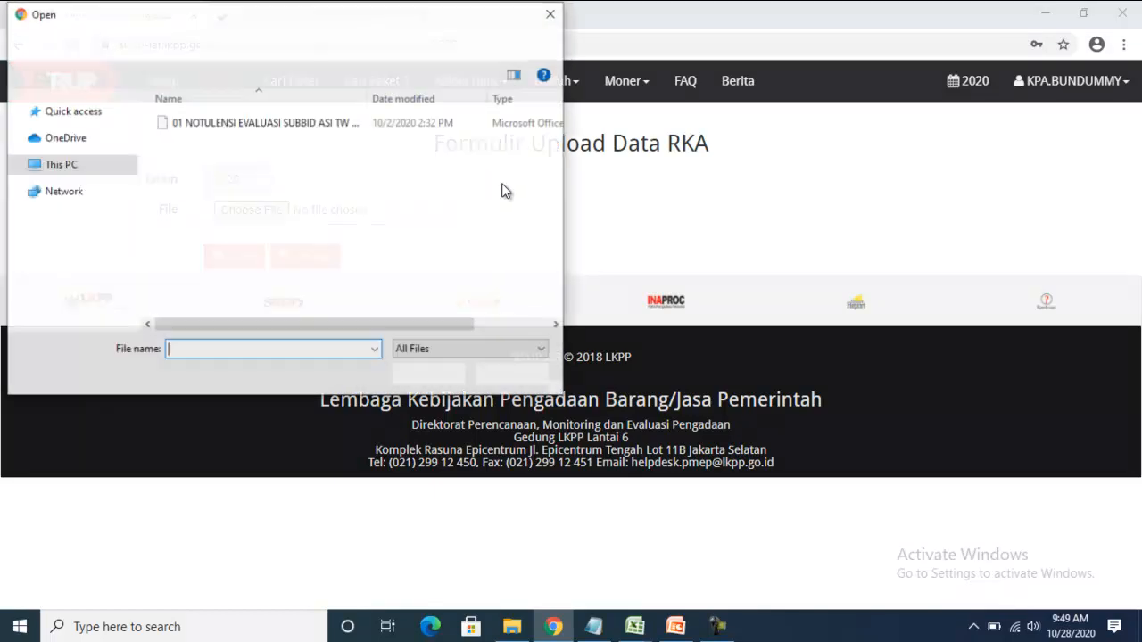
left_click(90, 214)
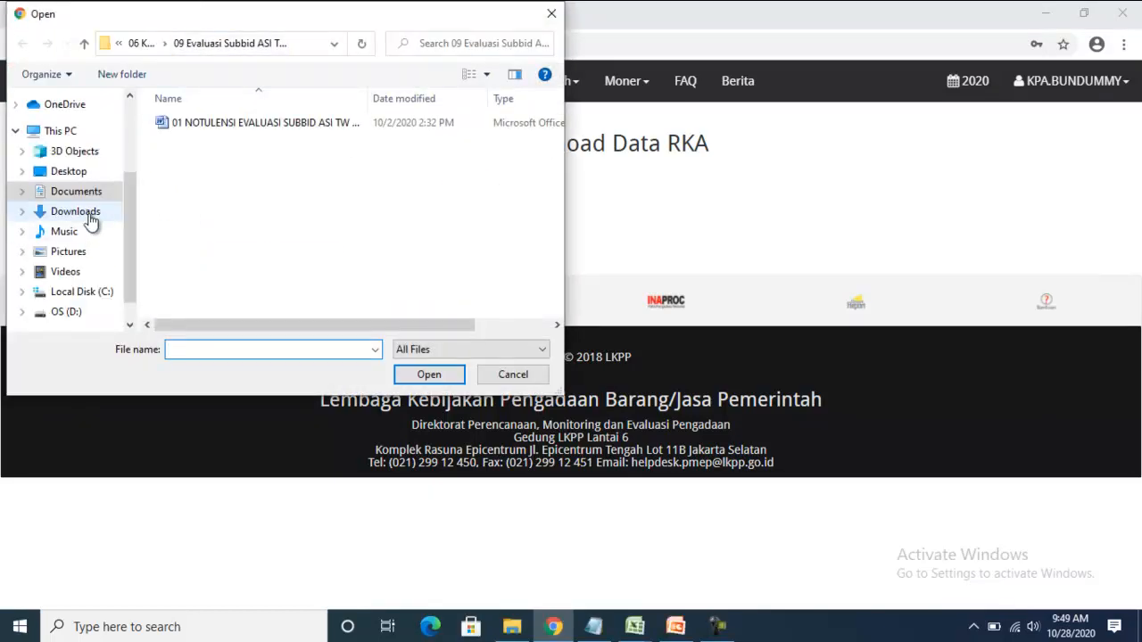
left_click(203, 147)
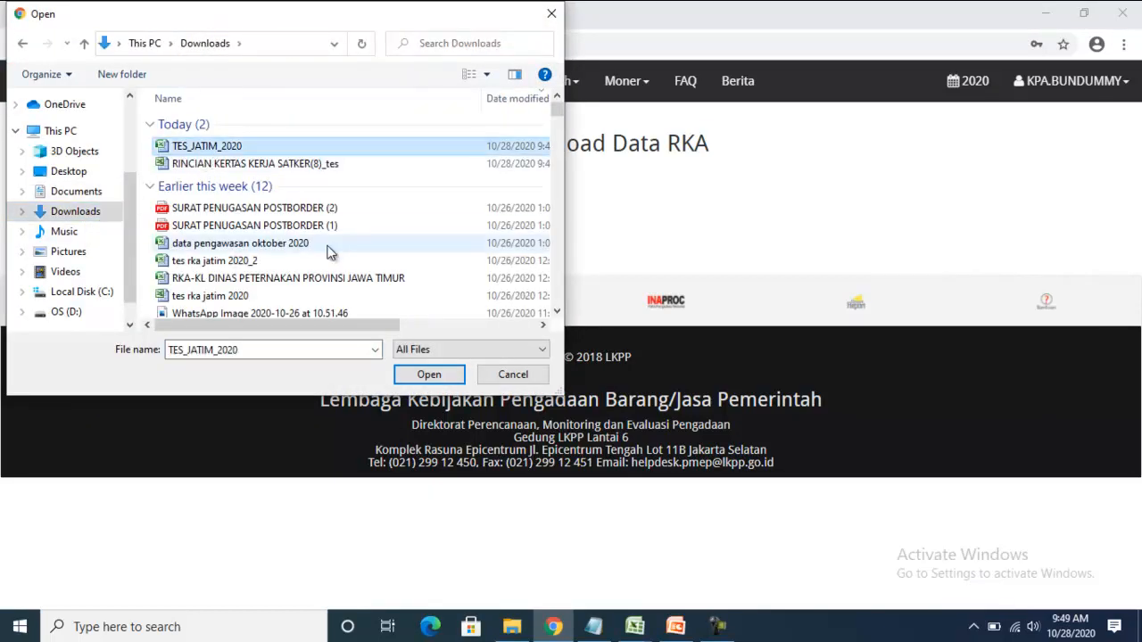
left_click(429, 373)
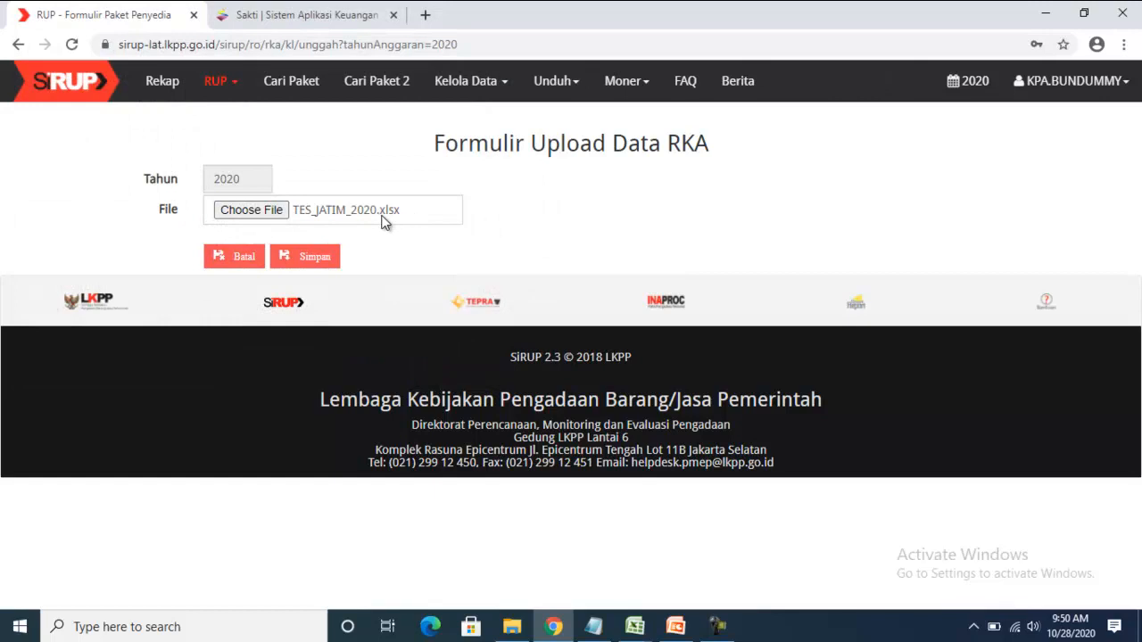
left_click(311, 264)
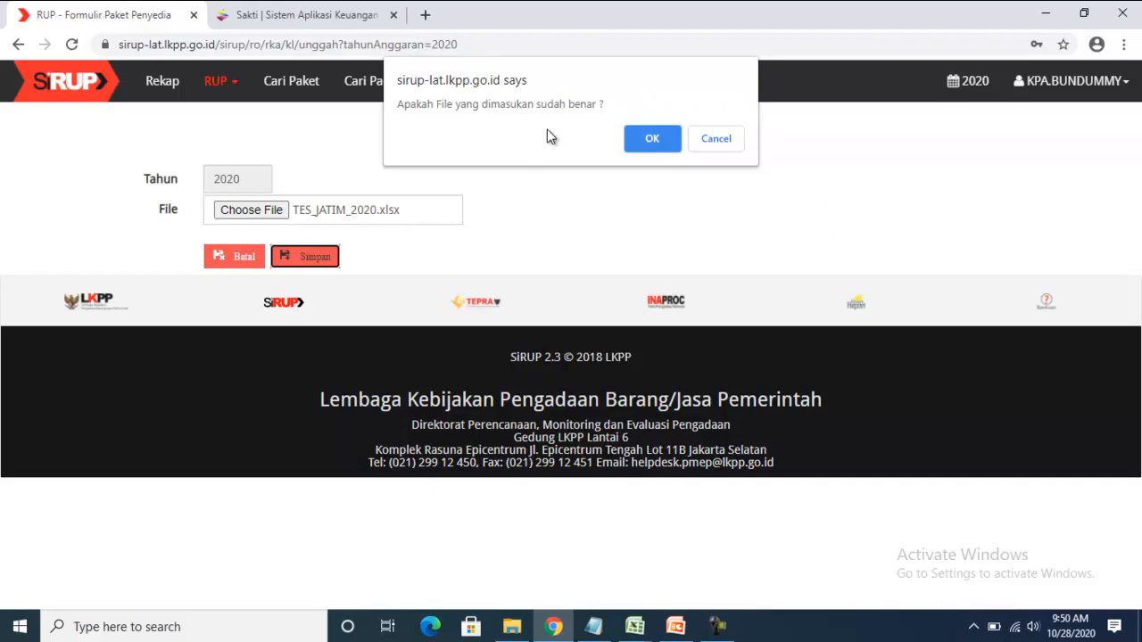
left_click(652, 139)
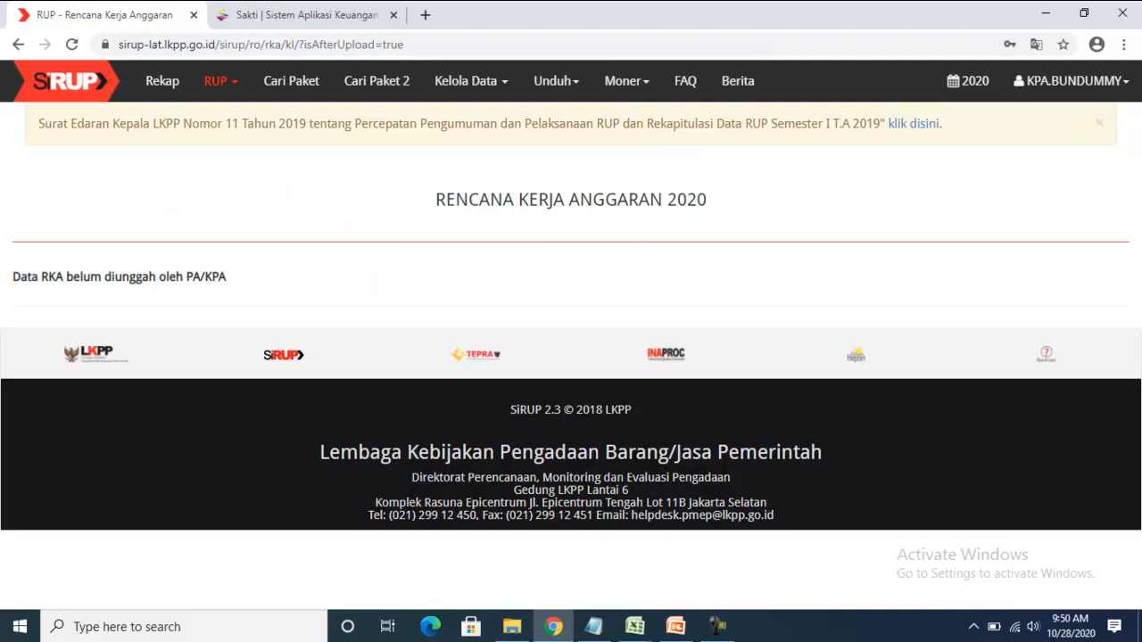
left_click_drag(18, 278, 223, 303)
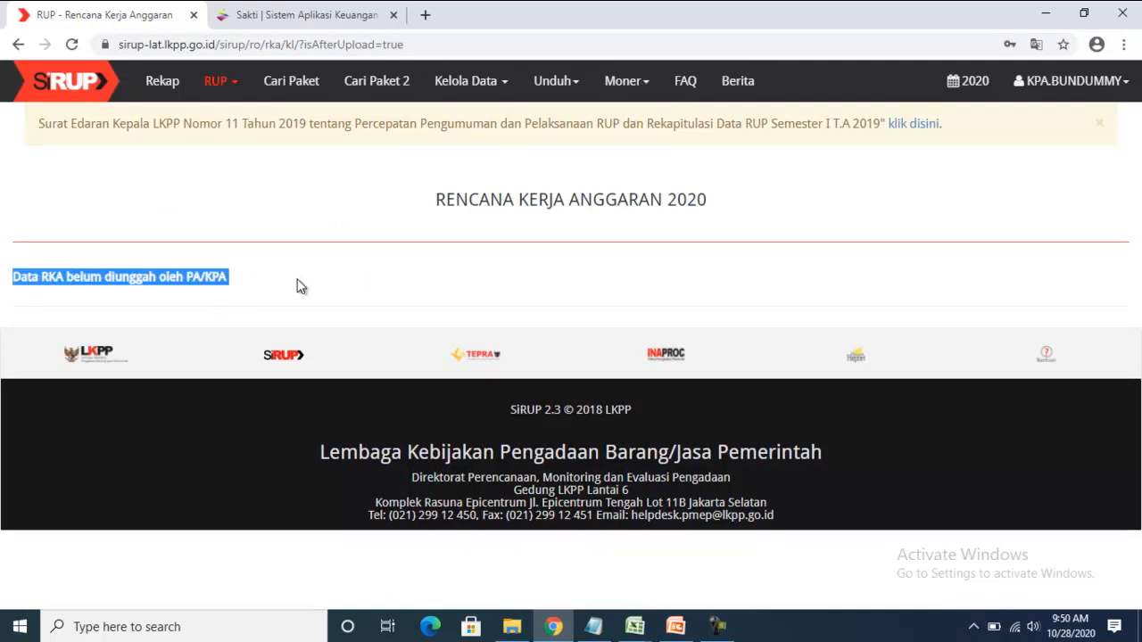
left_click(273, 271)
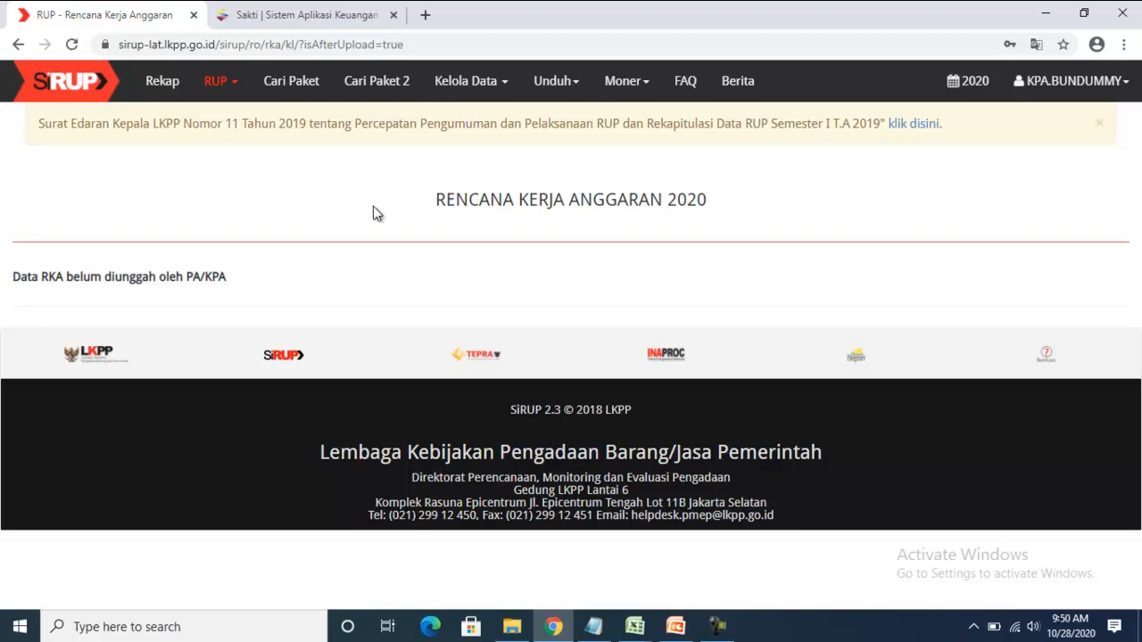
- Open the Kelola PKKR program list for 2020 and look through the listed programs
left_click(500, 84)
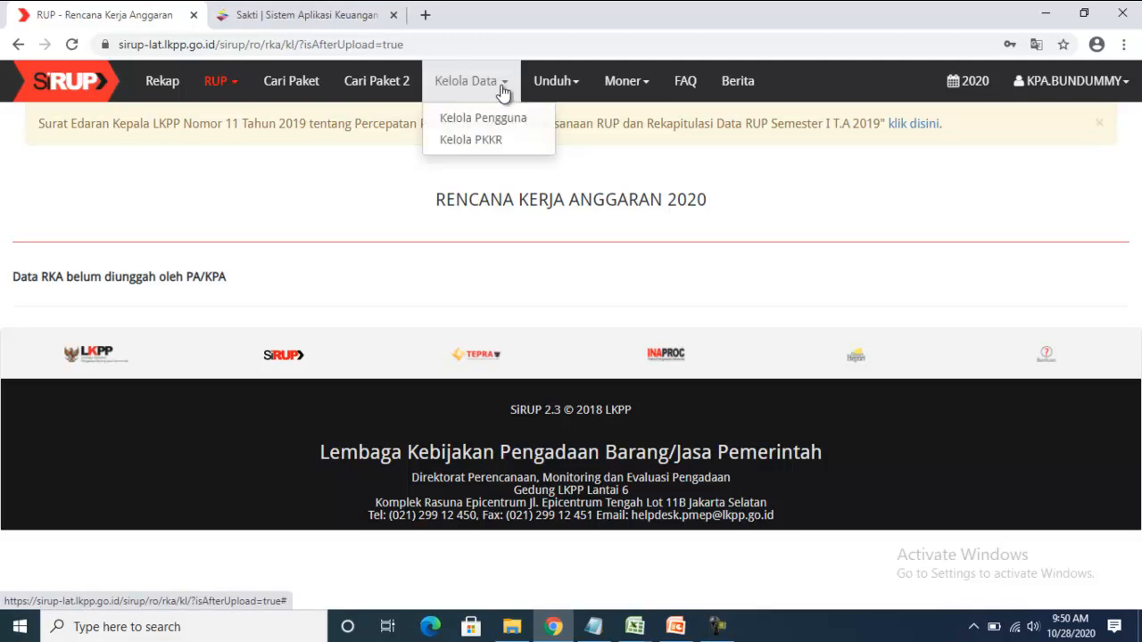
left_click(470, 144)
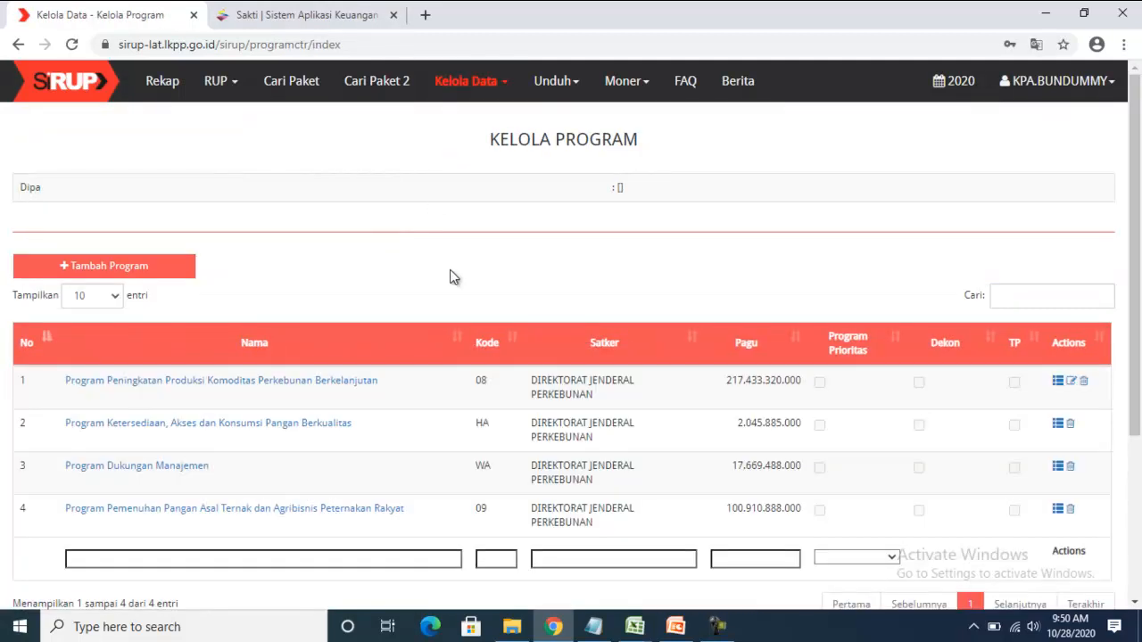
scroll(541, 326, "down", 3)
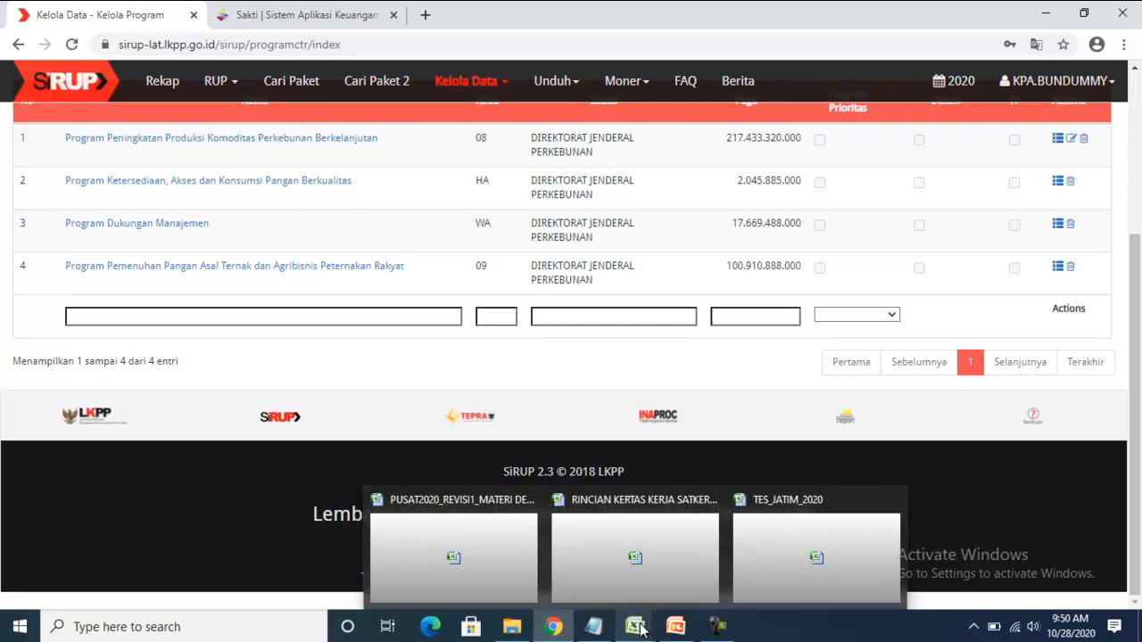
- Switch to the TES_JATIM_2020 workbook in Excel, autofit the jumlah column, and check the program name in B2 and amount in F2
left_click(824, 514)
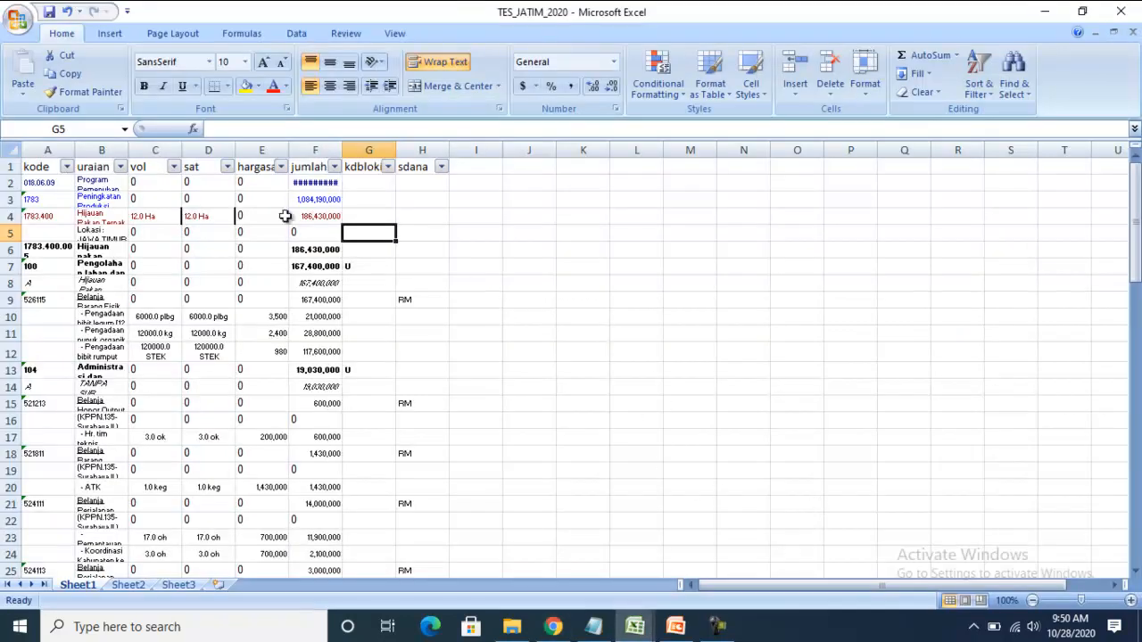
left_click(96, 186)
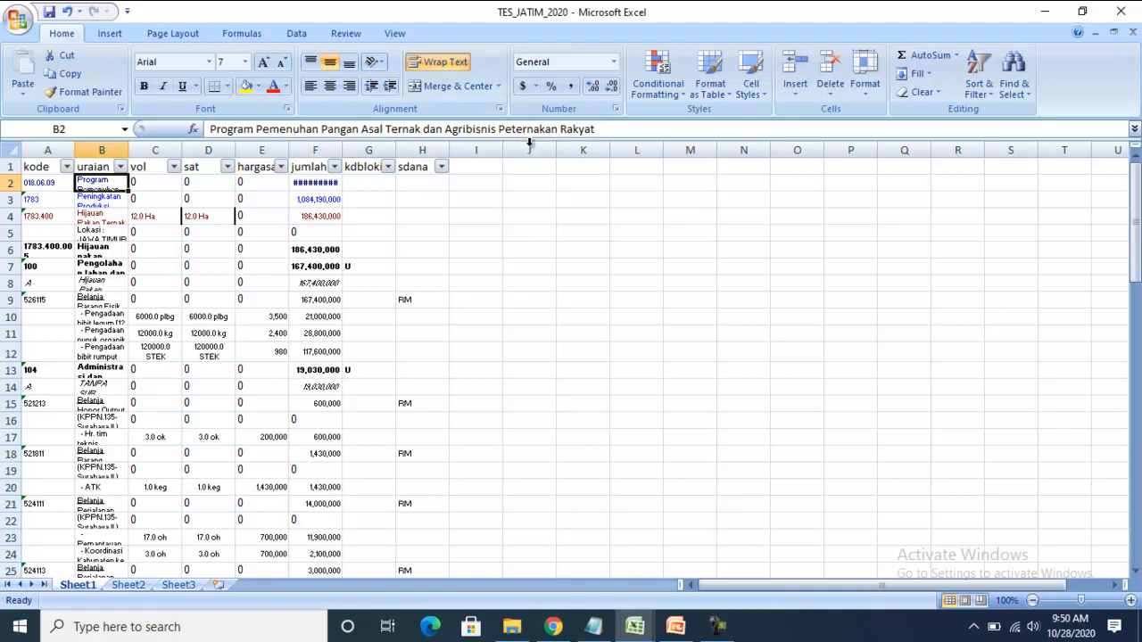
double_click(343, 149)
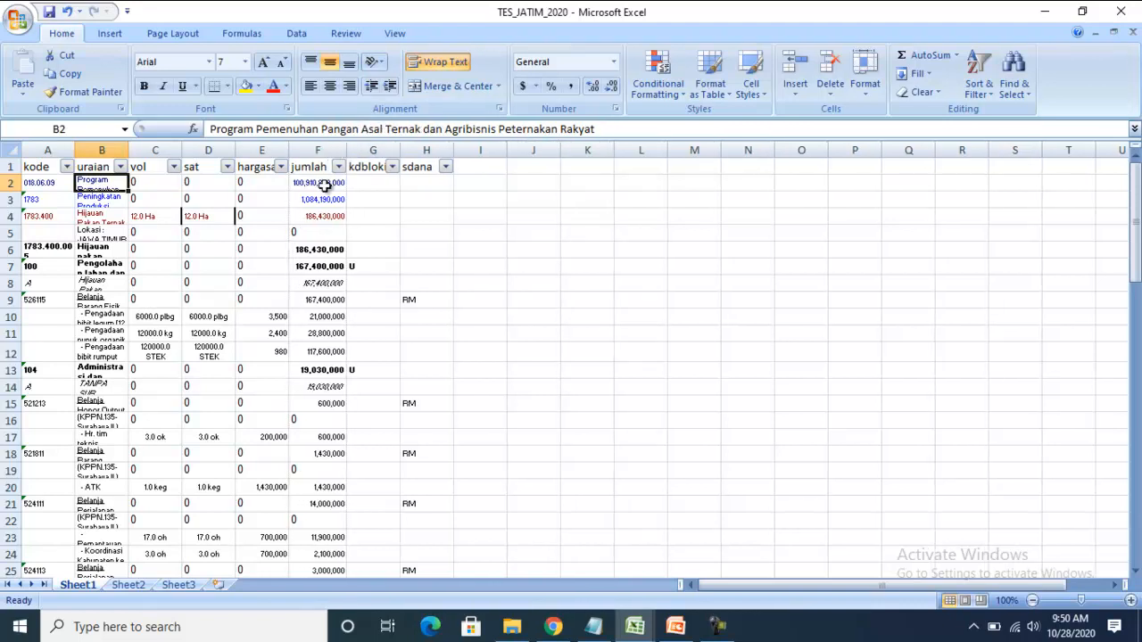
left_click(323, 185)
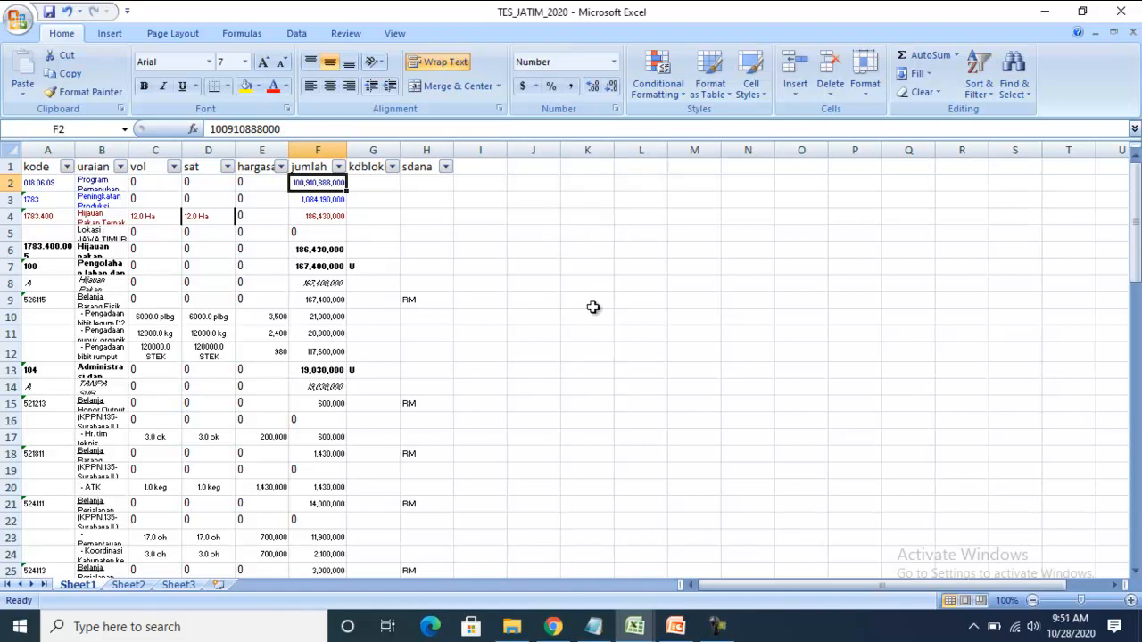
- Return to Chrome and open the Pengendalian dan Penanggulangan Penyakit Hewan activity under program 09 for editing
left_click(546, 626)
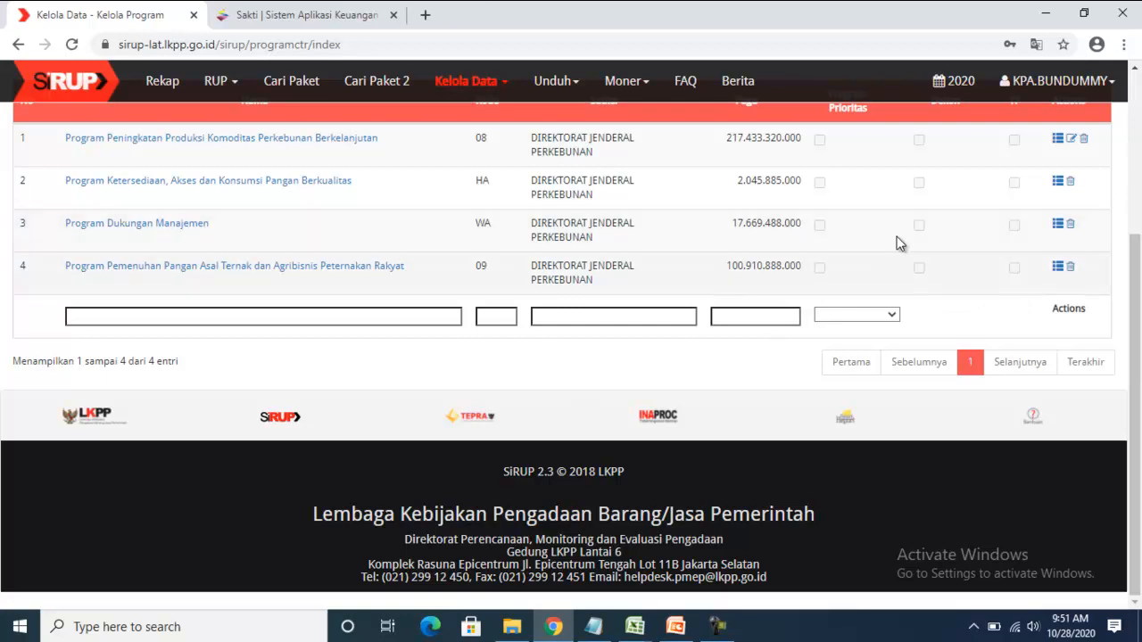
left_click(1058, 268)
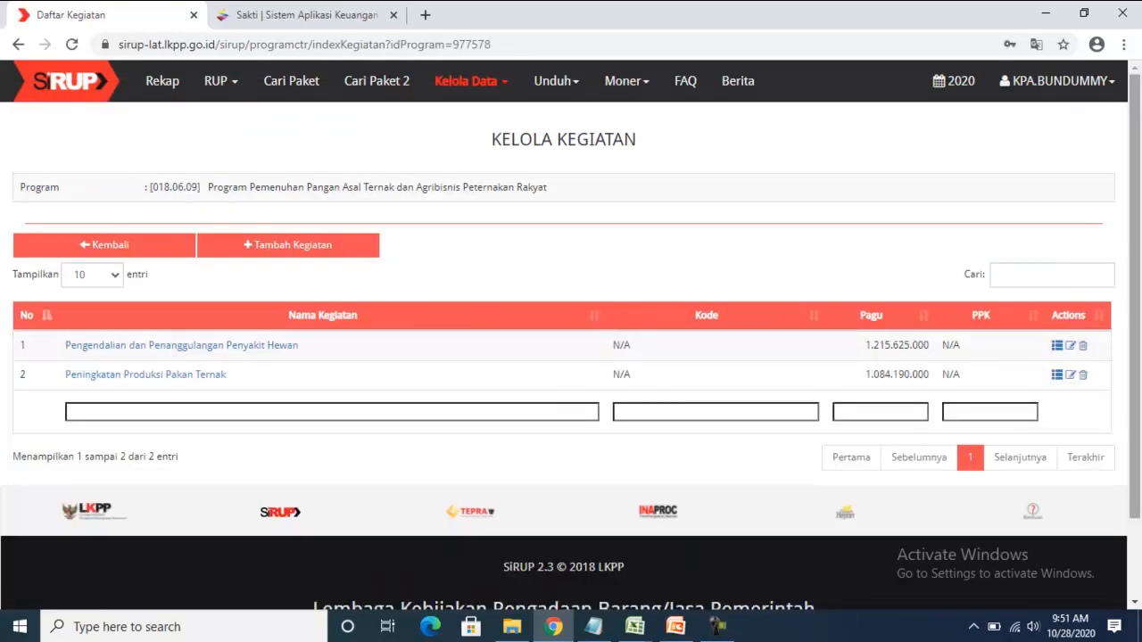
left_click(1074, 348)
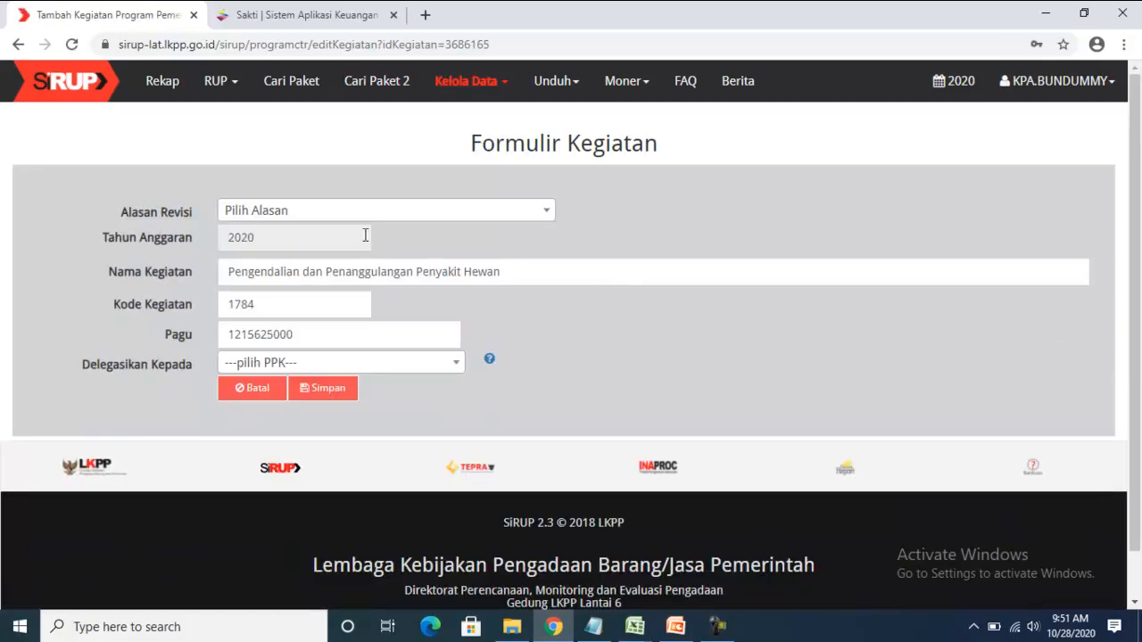
- Set the activity's revision reason to Delegasi Kepada PPK and delegate it to the ppk kementan officer
left_click(376, 214)
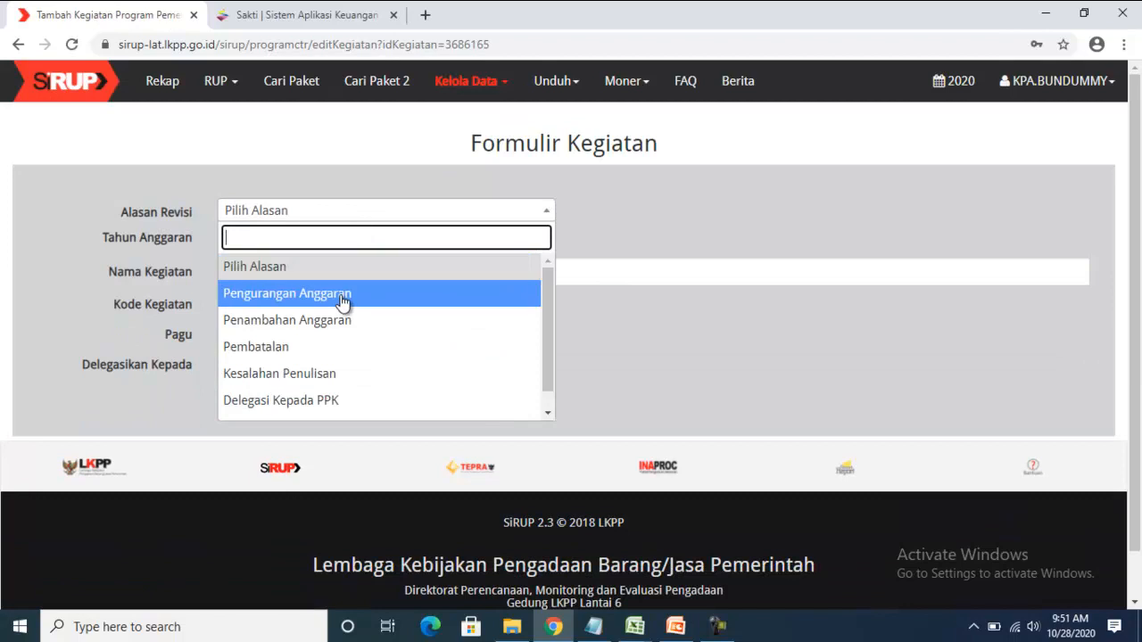
left_click(365, 399)
left_click(336, 422)
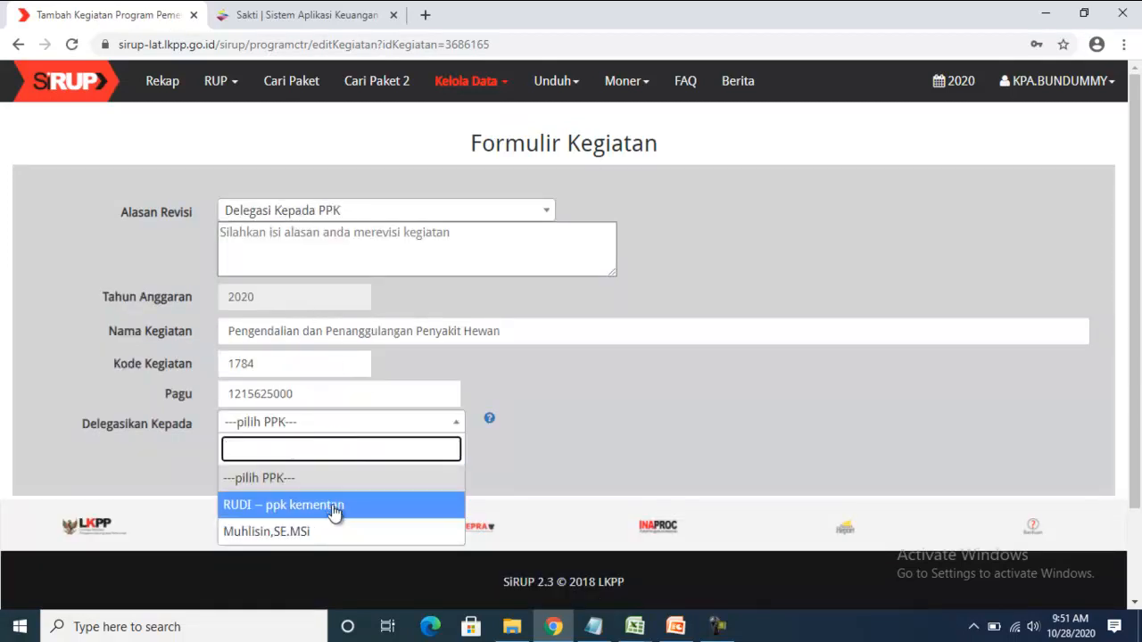
left_click(335, 507)
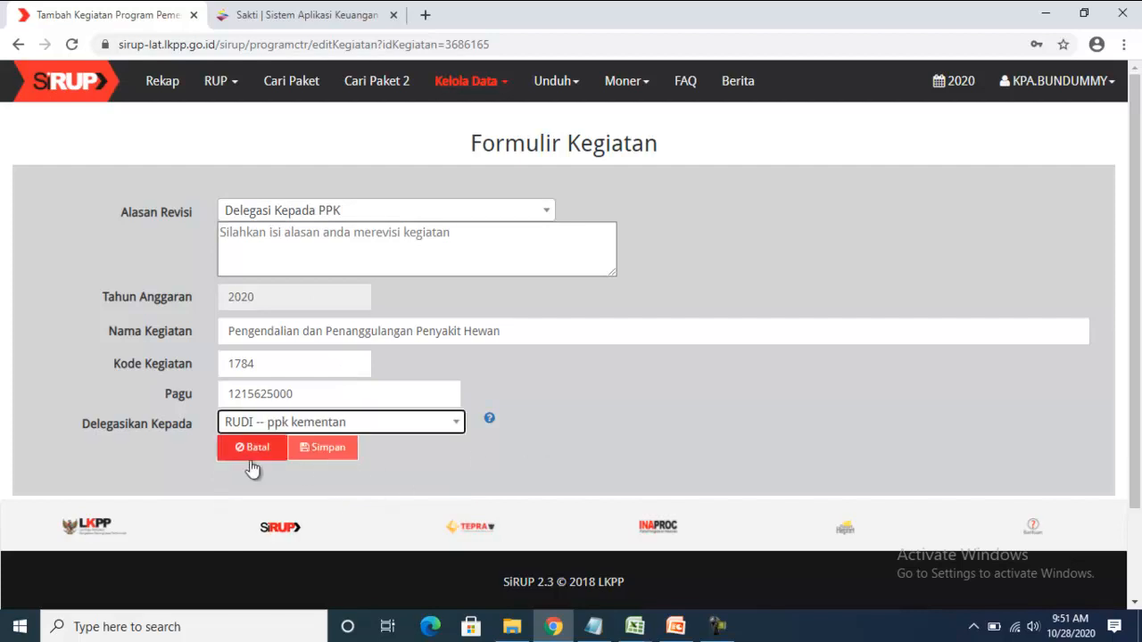